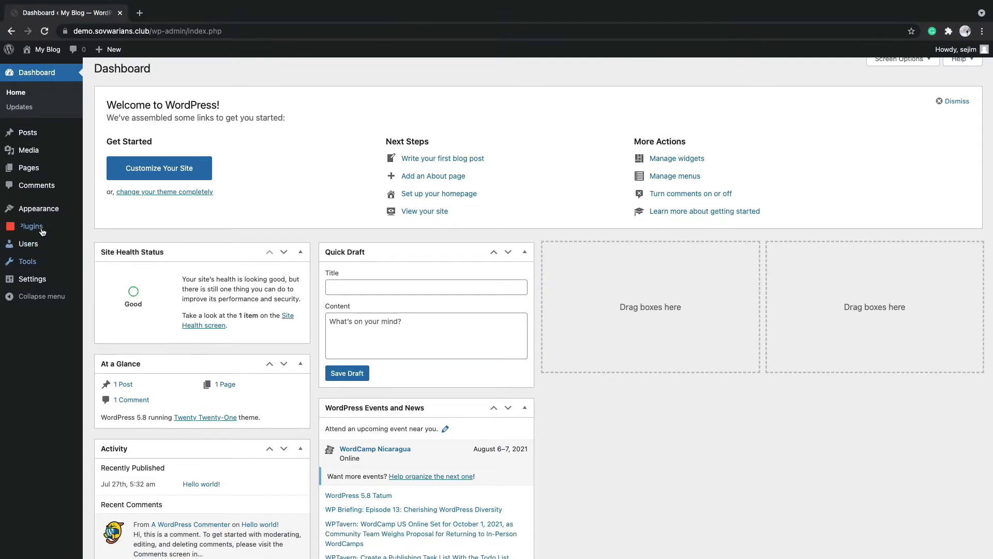
- Find the Directorist – Business Directory Plugin by searching new plugins for "directorist", install it and activate it
{"action": "mouse_move", "coordinate": [42, 232]}
{"action": "left_click", "coordinate": [94, 246]}
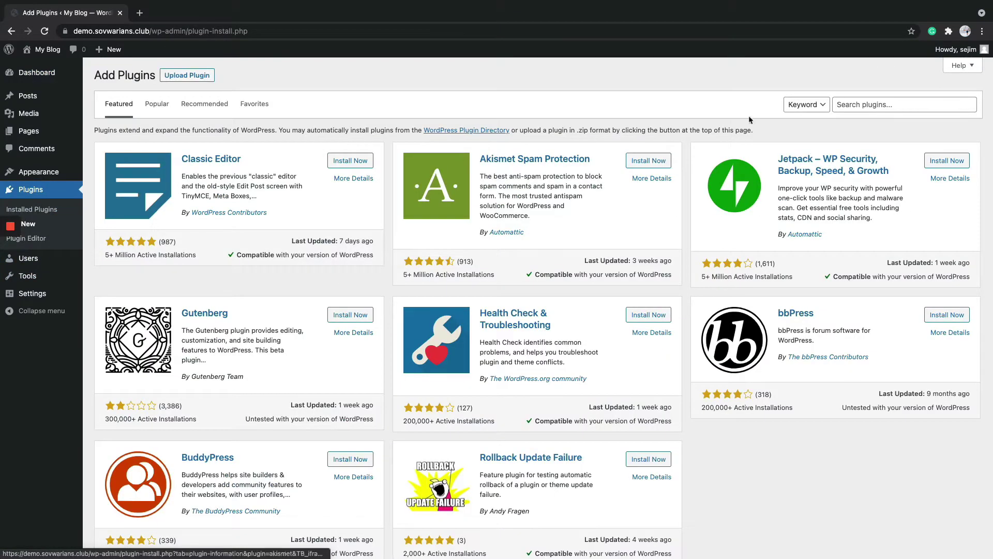
{"action": "left_click", "coordinate": [879, 104]}
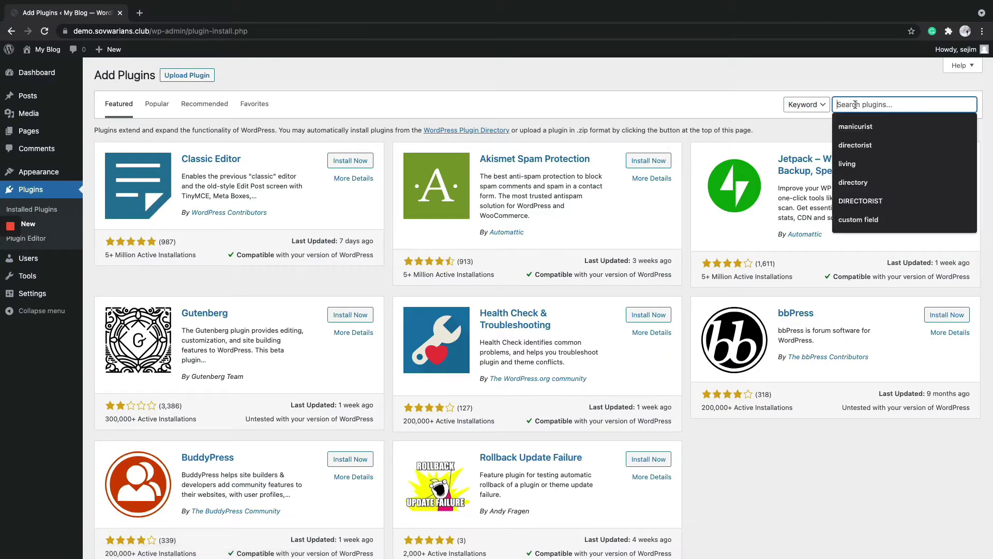
{"action": "left_click", "coordinate": [861, 149]}
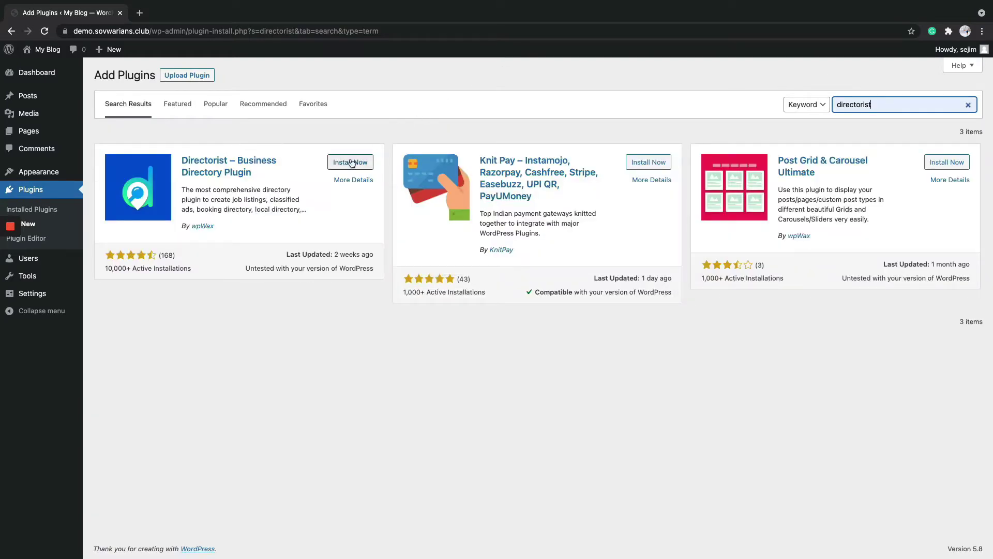
{"action": "left_click", "coordinate": [350, 167]}
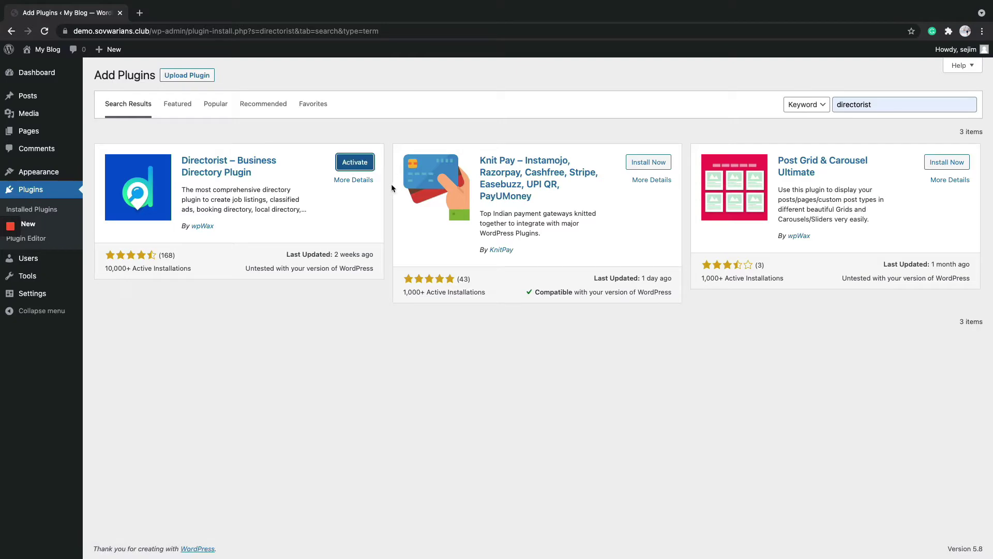
{"action": "left_click", "coordinate": [356, 164]}
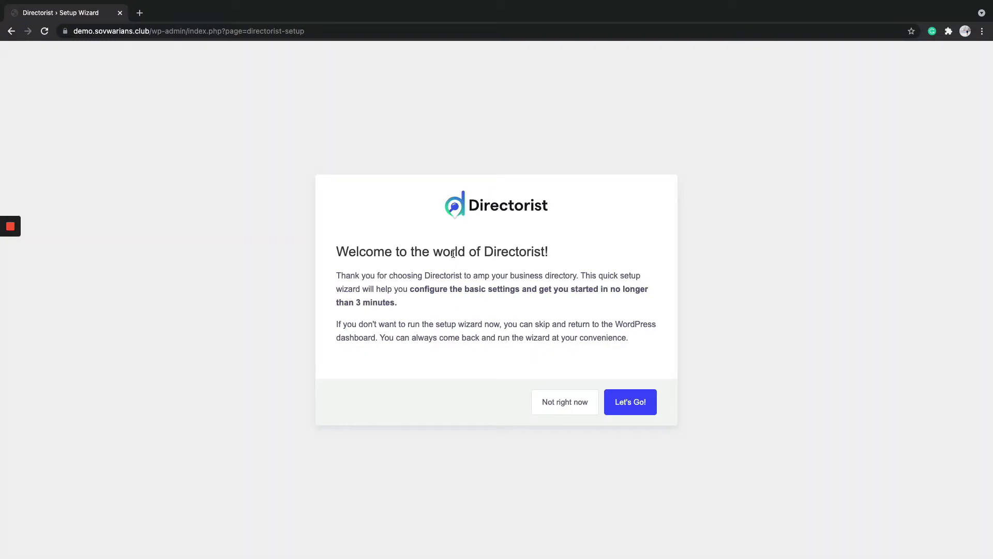
- Start the Directorist setup wizard and also enable the All Categories, All Locations, Terms & Conditions and Privacy Policy pages in step one
{"action": "left_click", "coordinate": [616, 394]}
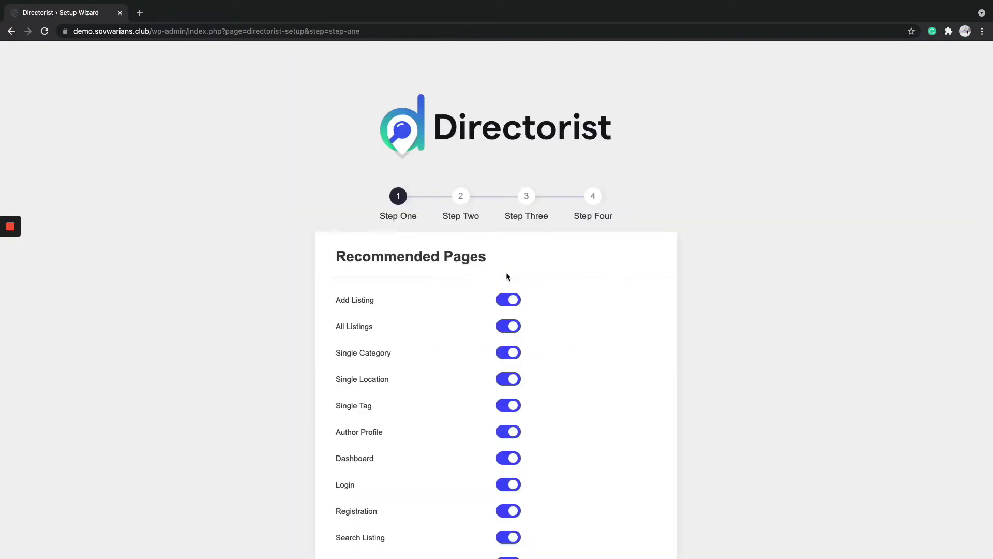
{"action": "scroll", "coordinate": [403, 269], "scroll_direction": "down", "scroll_amount": 1}
{"action": "scroll", "coordinate": [405, 269], "scroll_direction": "down", "scroll_amount": 2}
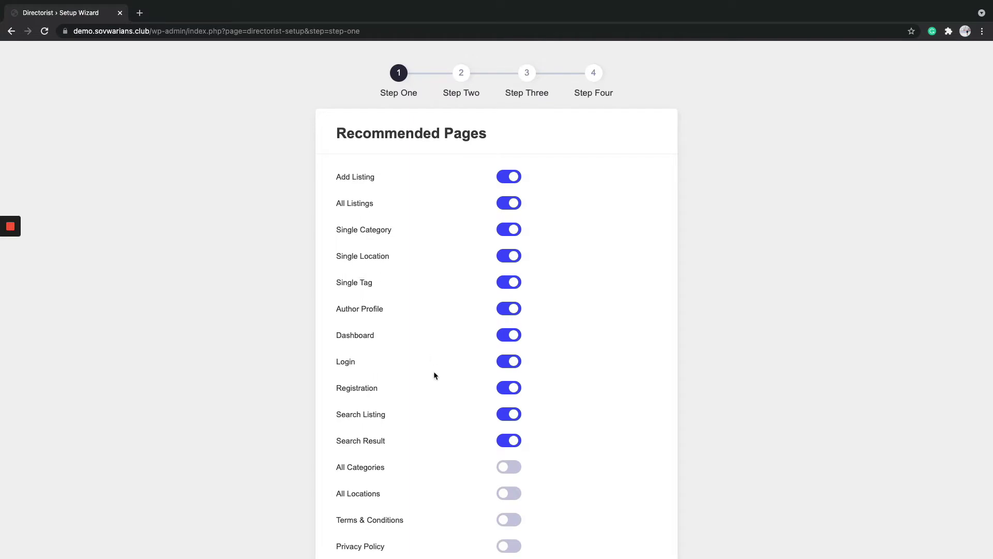
{"action": "scroll", "coordinate": [435, 375], "scroll_direction": "down", "scroll_amount": 1}
{"action": "left_click", "coordinate": [515, 434]}
{"action": "left_click", "coordinate": [515, 458]}
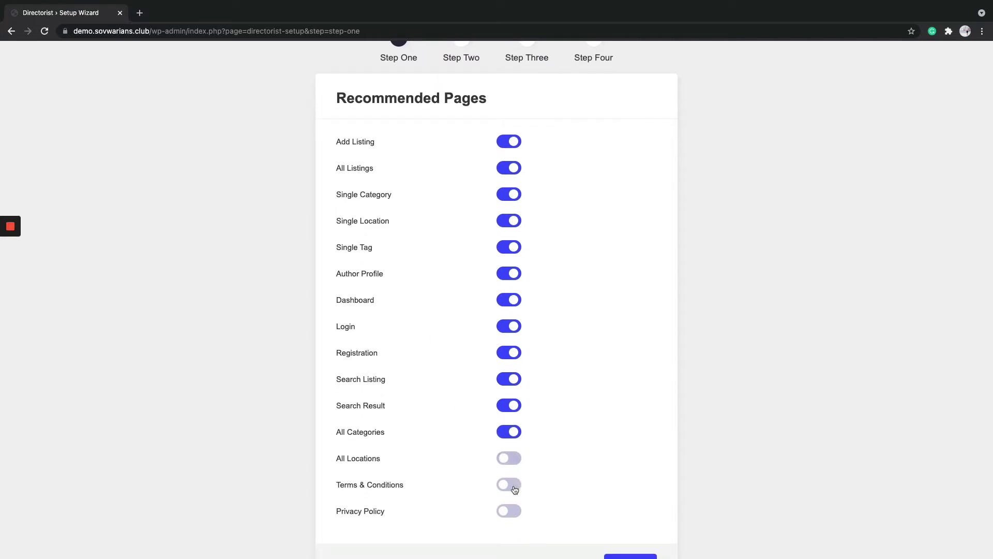
{"action": "left_click", "coordinate": [514, 486]}
{"action": "left_click", "coordinate": [518, 512]}
{"action": "scroll", "coordinate": [554, 450], "scroll_direction": "down", "scroll_amount": 1}
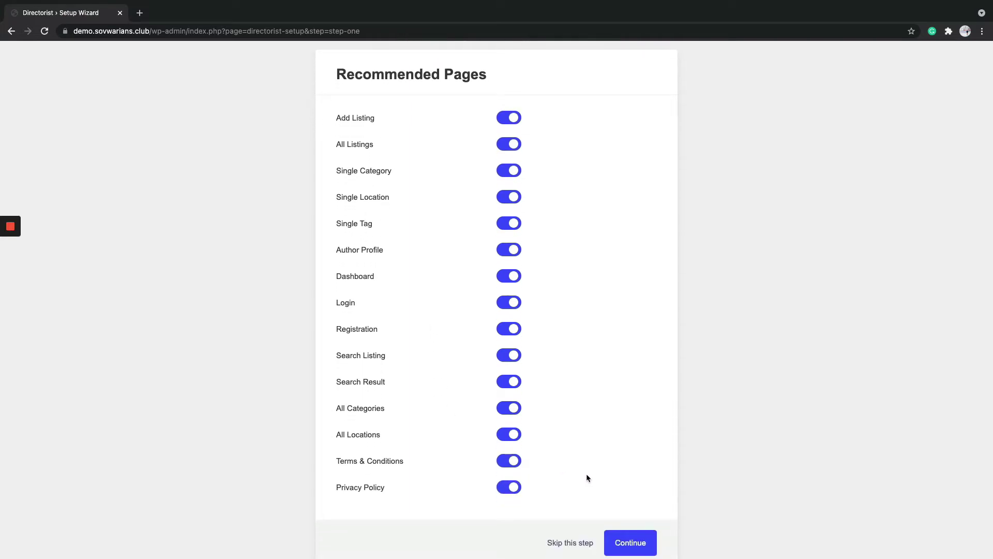
{"action": "scroll", "coordinate": [588, 476], "scroll_direction": "down", "scroll_amount": 2}
{"action": "left_click", "coordinate": [628, 483]}
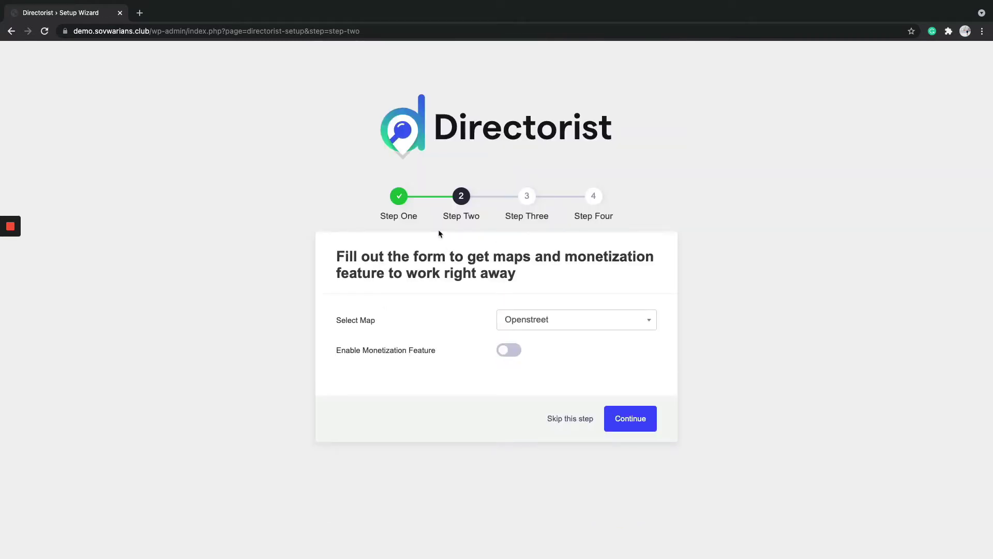
- Keep Openstreet as the map, enable the monetization feature with monetization by featured listing, and continue the wizard
{"action": "left_click", "coordinate": [522, 326]}
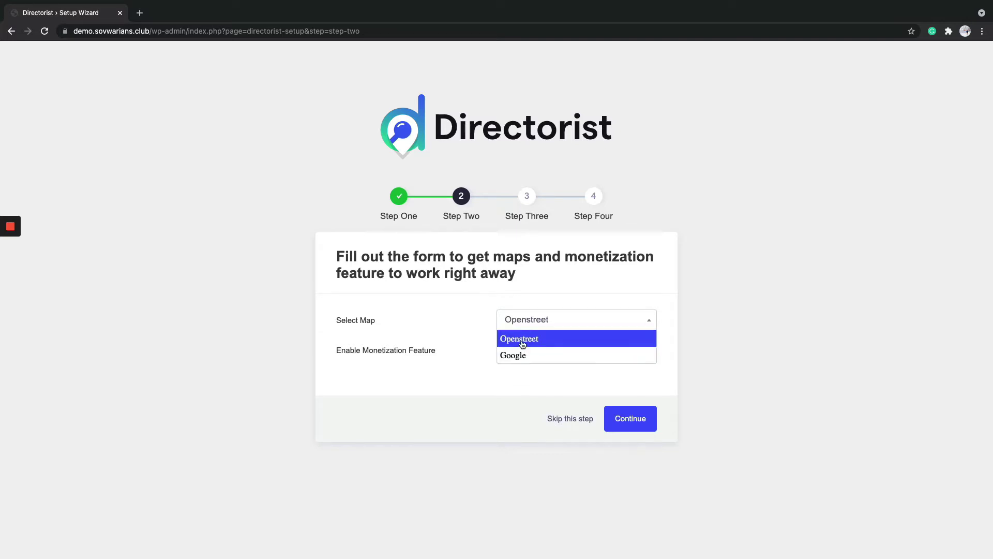
{"action": "left_click", "coordinate": [522, 345]}
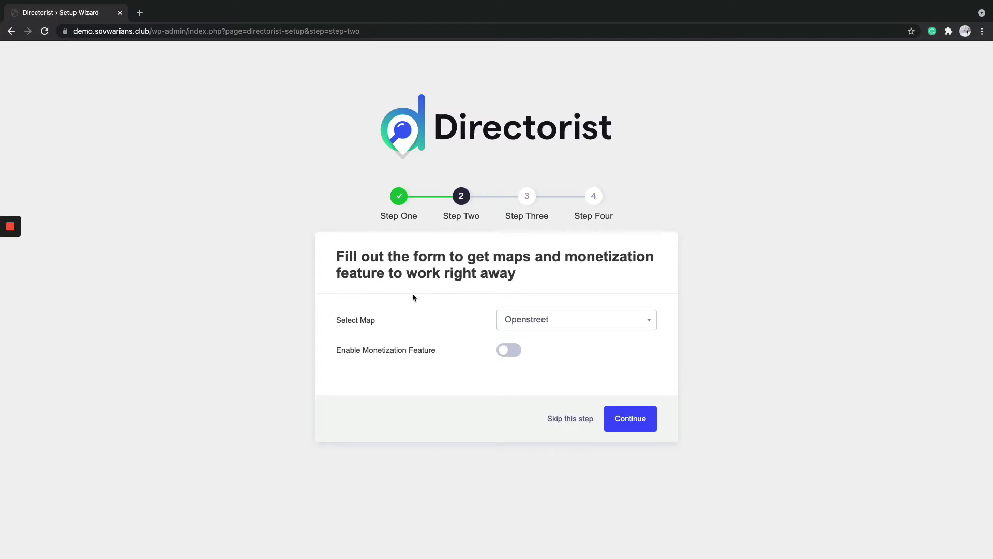
{"action": "left_click", "coordinate": [510, 351]}
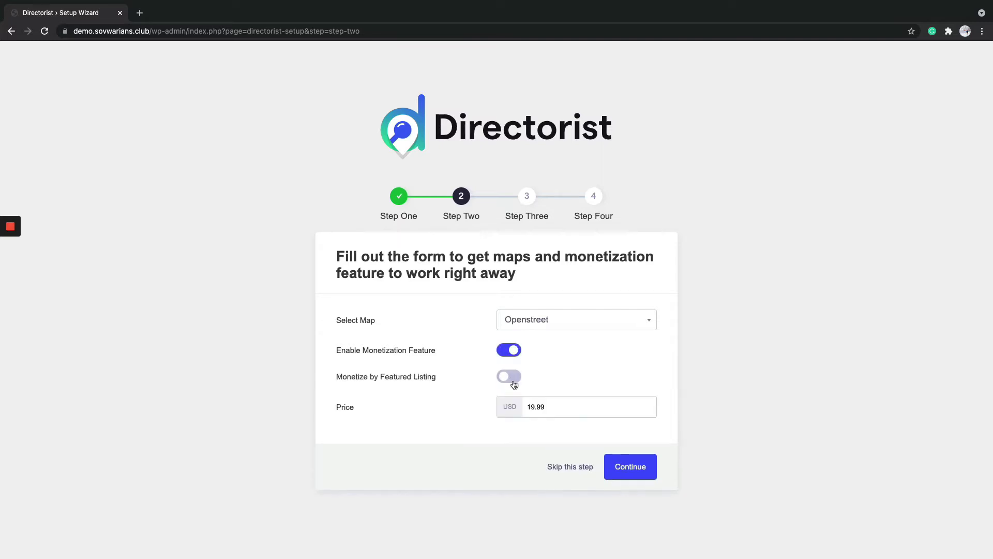
{"action": "left_click", "coordinate": [510, 377]}
{"action": "left_click", "coordinate": [622, 467]}
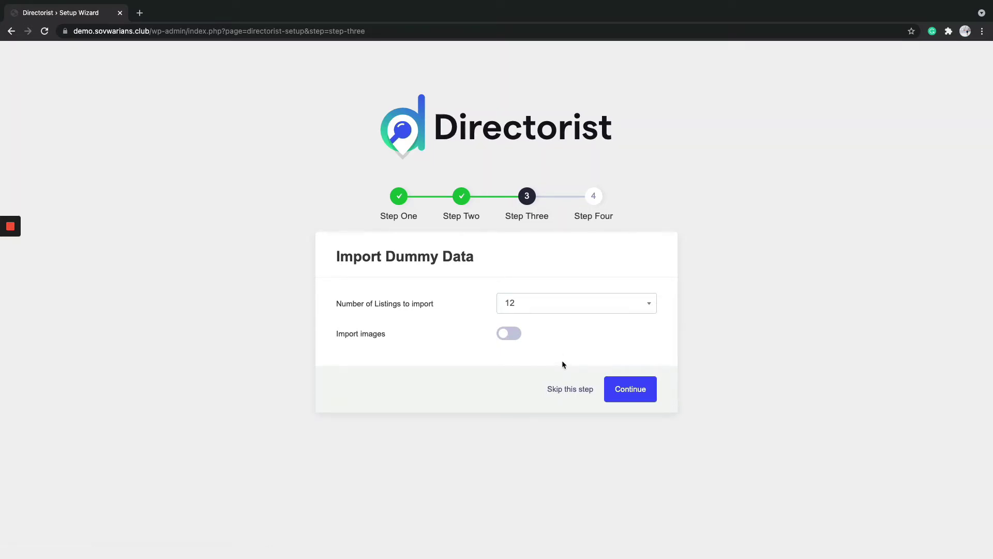
- Import 12 dummy listings to finish the setup wizard and go to the Directorist dashboard
{"action": "left_click", "coordinate": [614, 387]}
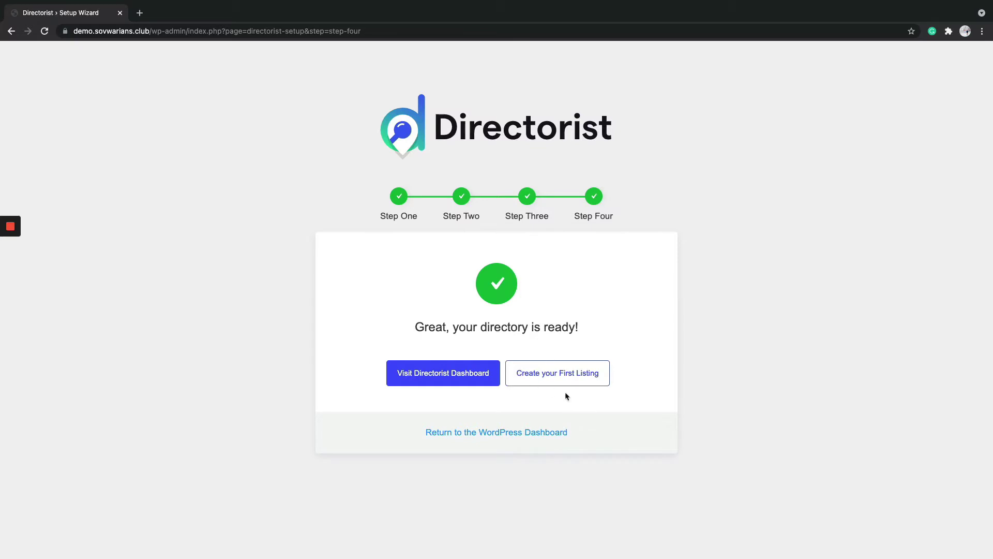
{"action": "left_click", "coordinate": [465, 378]}
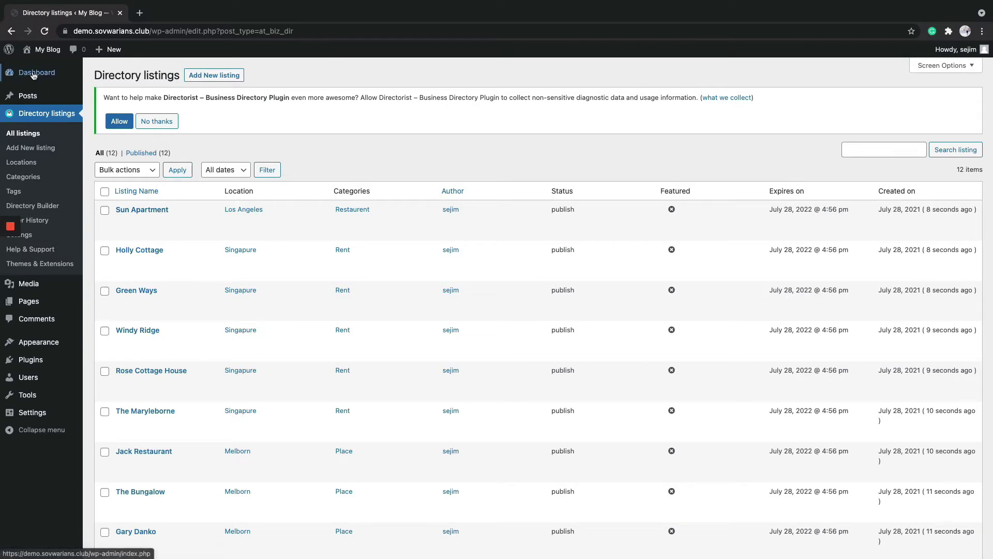
- Open the My Blog front page in a new browser tab to view the site
{"action": "right_click", "coordinate": [46, 63]}
{"action": "left_click", "coordinate": [67, 71]}
{"action": "left_click", "coordinate": [157, 14]}
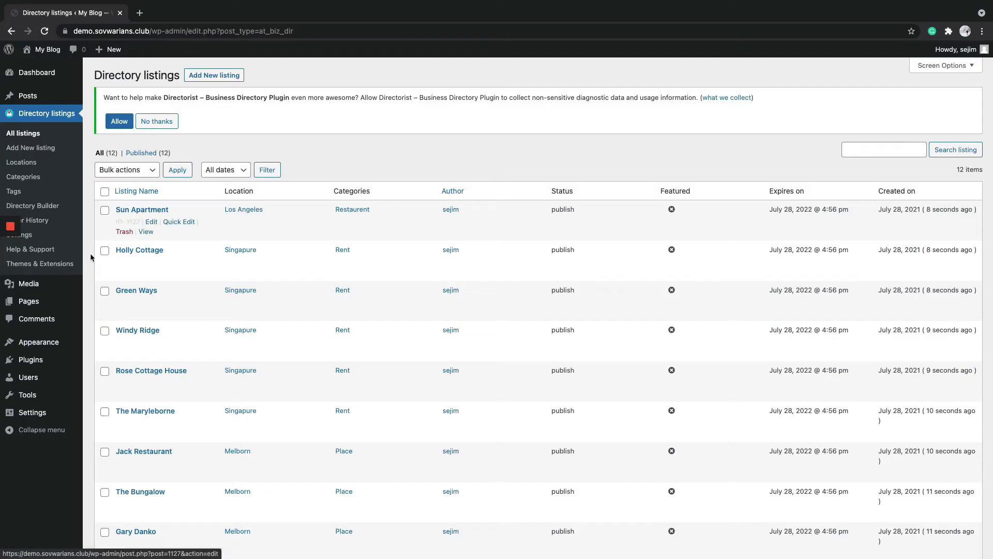
- In the Reading settings, make the homepage a static page using Search Home and save the changes
{"action": "mouse_move", "coordinate": [33, 413]}
{"action": "left_click", "coordinate": [104, 444]}
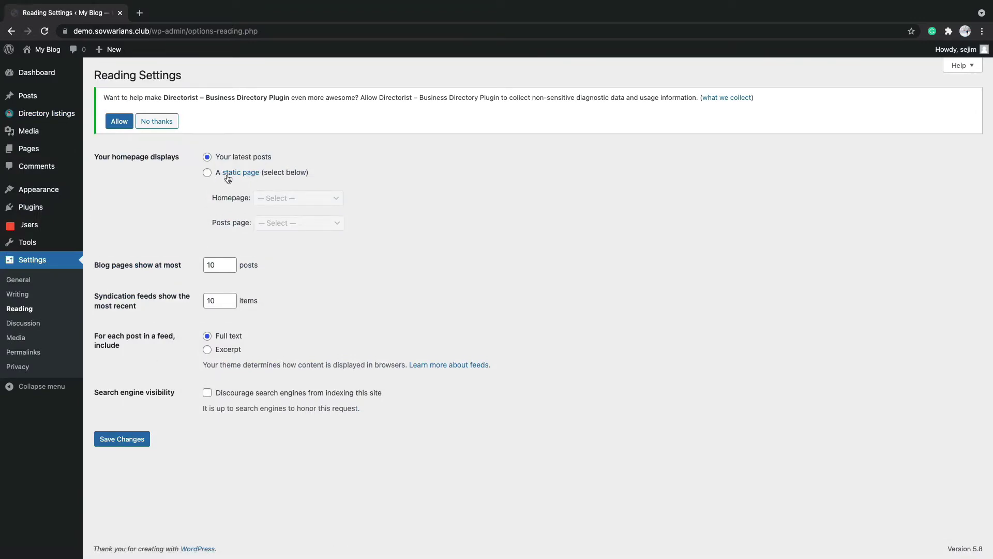
{"action": "left_click", "coordinate": [208, 172]}
{"action": "left_click", "coordinate": [271, 197]}
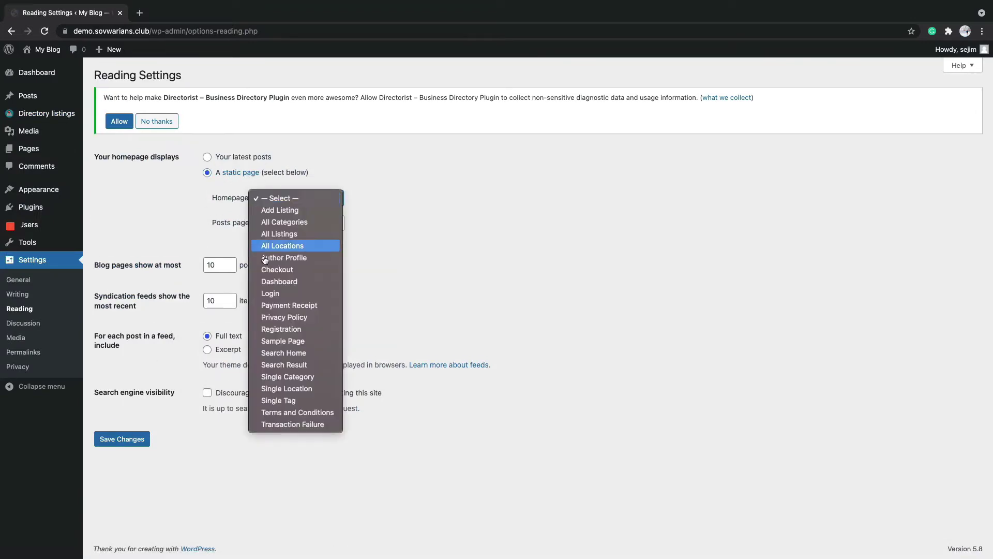
{"action": "left_click", "coordinate": [291, 354]}
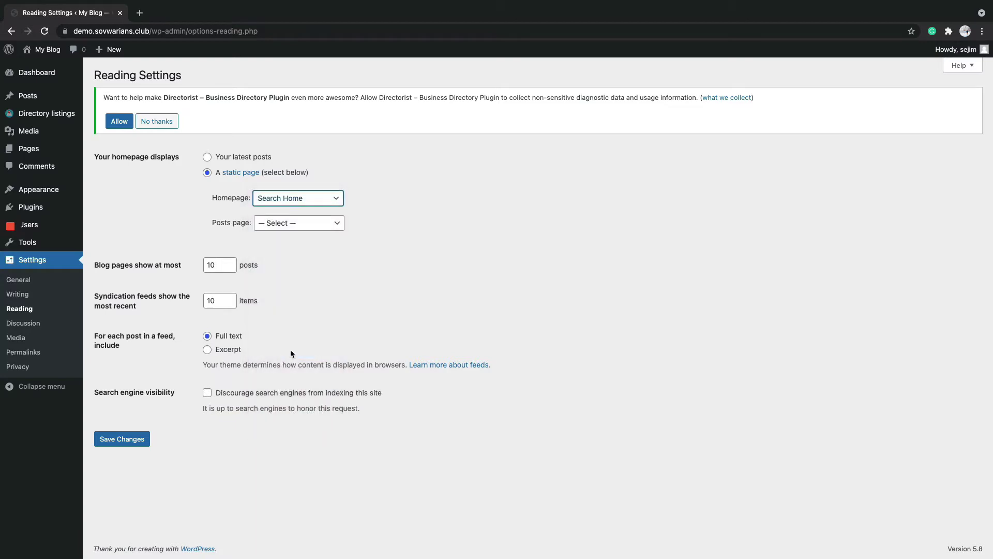
{"action": "left_click", "coordinate": [123, 440]}
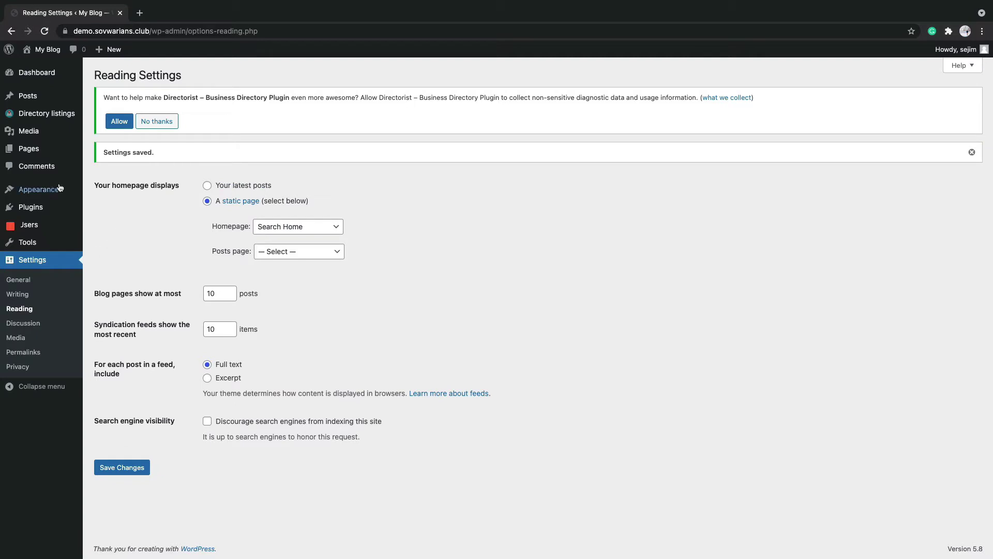
- Add the Search Home, Add Listing, All Categories, All Listings, All Locations, Author Profile, Dashboard, Login and Registration pages to the primary menu
{"action": "mouse_move", "coordinate": [50, 189]}
{"action": "left_click", "coordinate": [105, 235]}
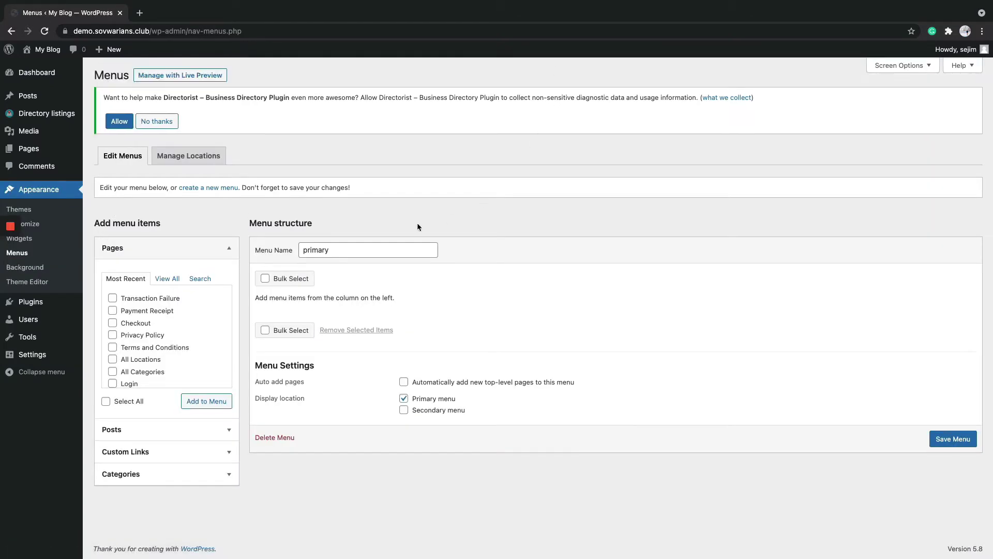
{"action": "left_click", "coordinate": [338, 252]}
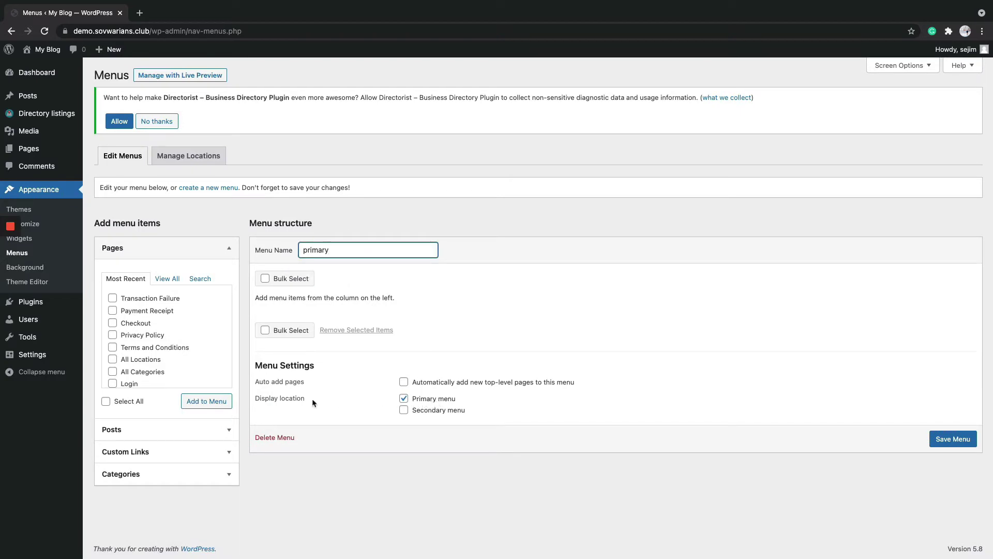
{"action": "left_click", "coordinate": [168, 279]}
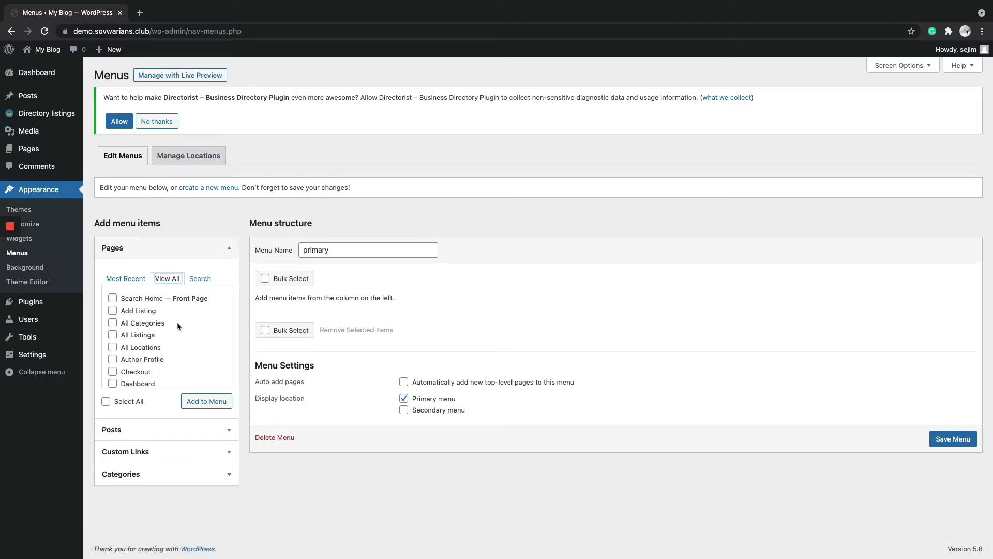
{"action": "left_click", "coordinate": [134, 299]}
{"action": "left_click", "coordinate": [134, 311]}
{"action": "left_click", "coordinate": [133, 323]}
{"action": "left_click", "coordinate": [133, 336]}
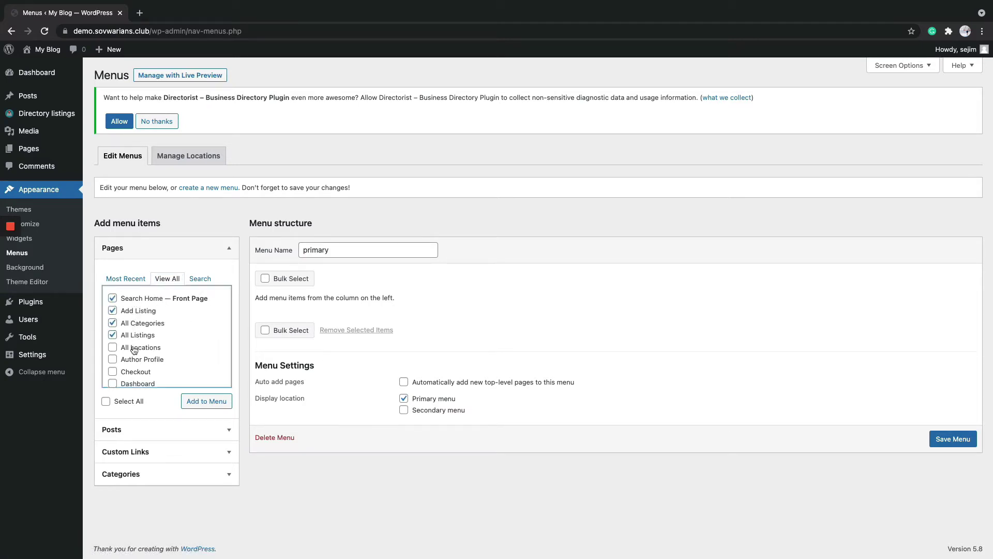
{"action": "left_click", "coordinate": [133, 350]}
{"action": "left_click", "coordinate": [141, 362]}
{"action": "scroll", "coordinate": [141, 362], "scroll_direction": "down", "scroll_amount": 2}
{"action": "left_click", "coordinate": [137, 332]}
{"action": "left_click", "coordinate": [132, 345]}
{"action": "left_click", "coordinate": [135, 382]}
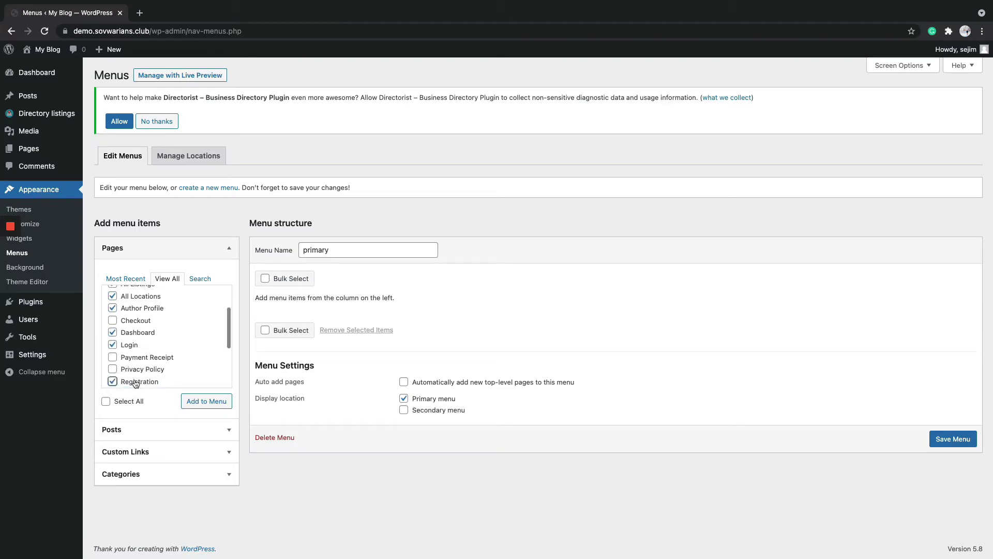
{"action": "left_click", "coordinate": [202, 402]}
- Nest the Login and Registration items under Dashboard in the primary menu and save the menu
{"action": "scroll", "coordinate": [311, 288], "scroll_direction": "down", "scroll_amount": 3}
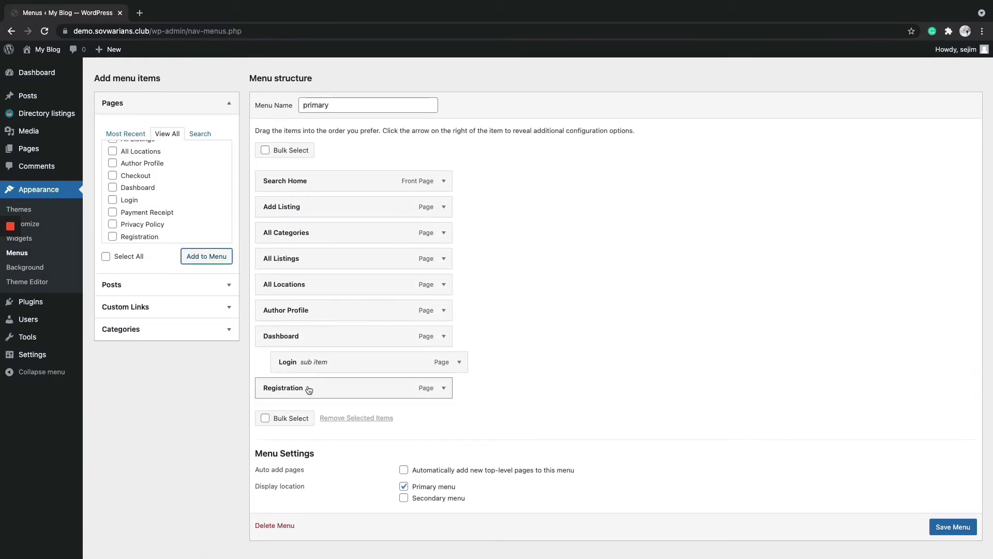
{"action": "left_click_drag", "start_coordinate": [308, 390], "coordinate": [368, 390]}
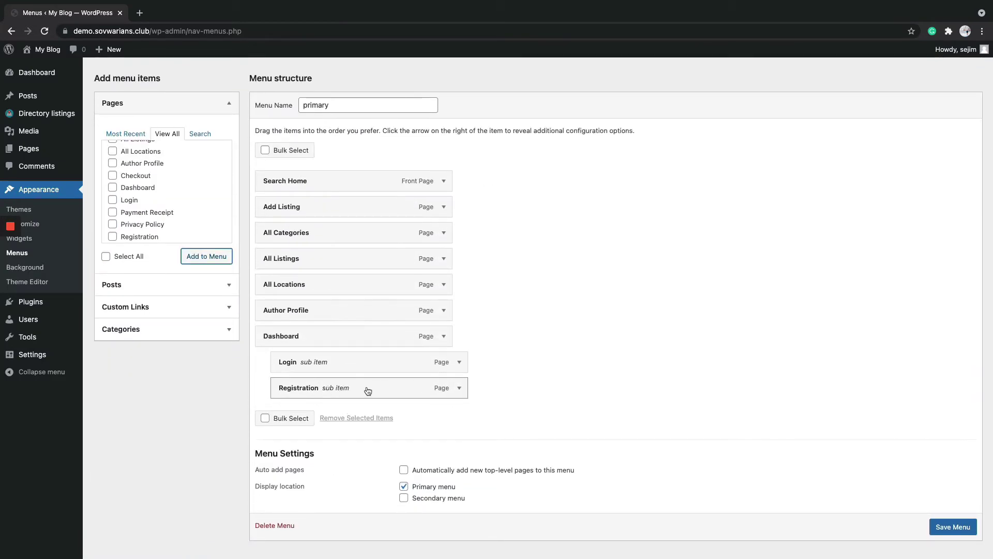
{"action": "left_click", "coordinate": [956, 530]}
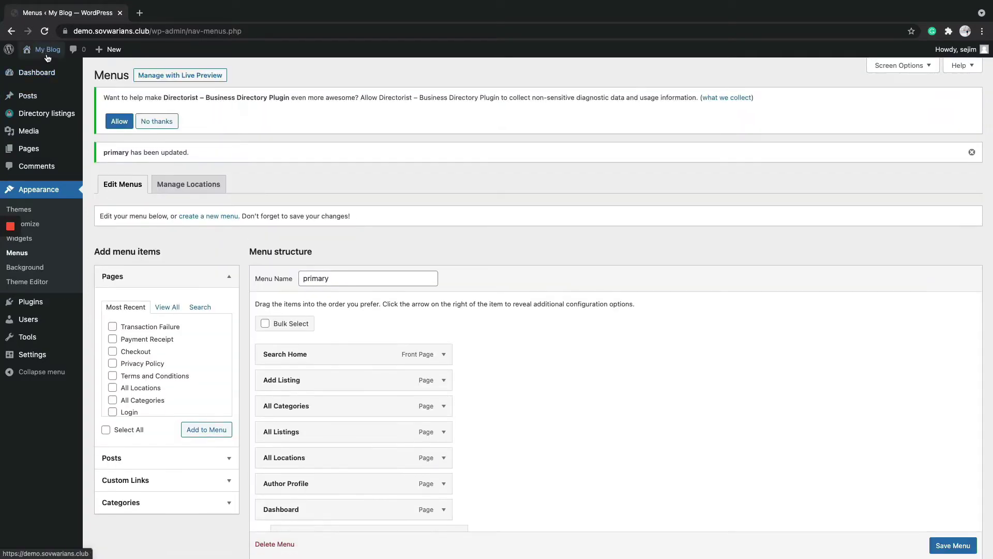
- Open the My Blog front end in another browser tab and go to its Add Listing page
{"action": "right_click", "coordinate": [45, 66]}
{"action": "left_click", "coordinate": [85, 71]}
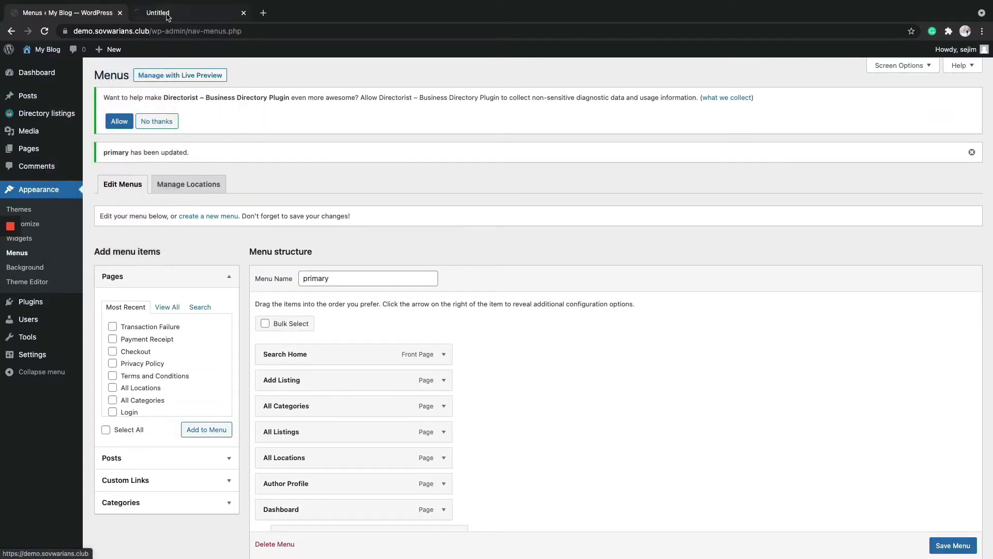
{"action": "left_click", "coordinate": [170, 14]}
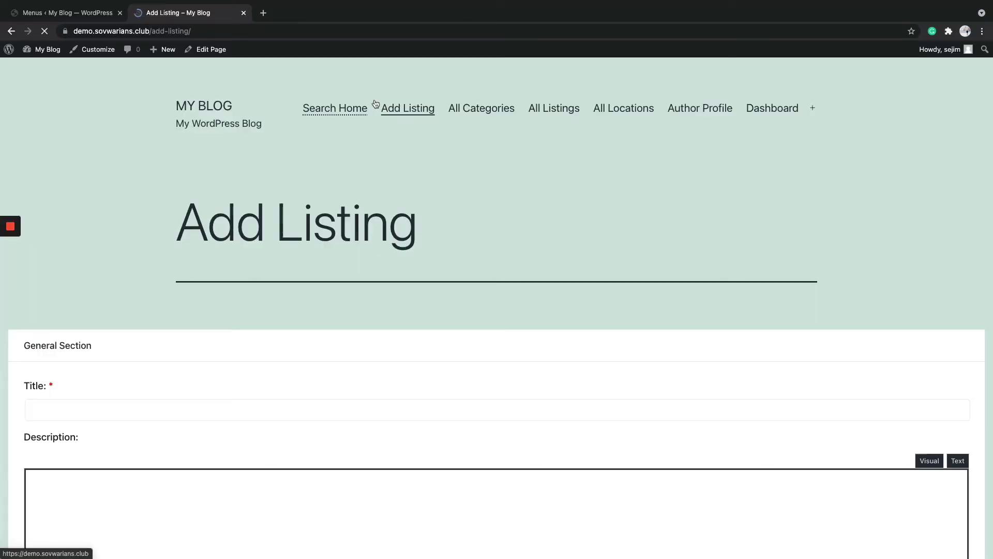
- Examine the sections of the front-end Add Listing form and open the choices of its Location field
{"action": "scroll", "coordinate": [277, 285], "scroll_direction": "down", "scroll_amount": 15}
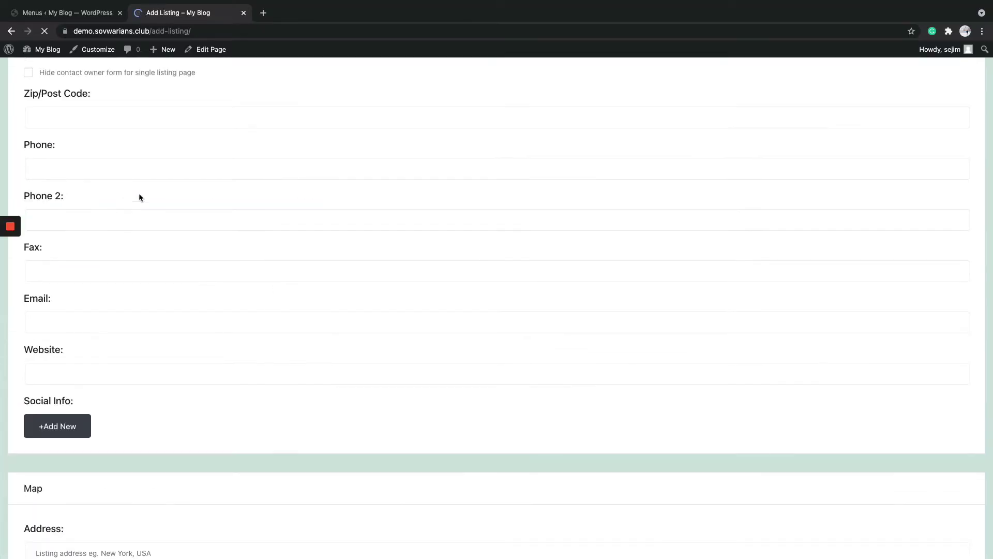
{"action": "scroll", "coordinate": [176, 259], "scroll_direction": "down", "scroll_amount": 5}
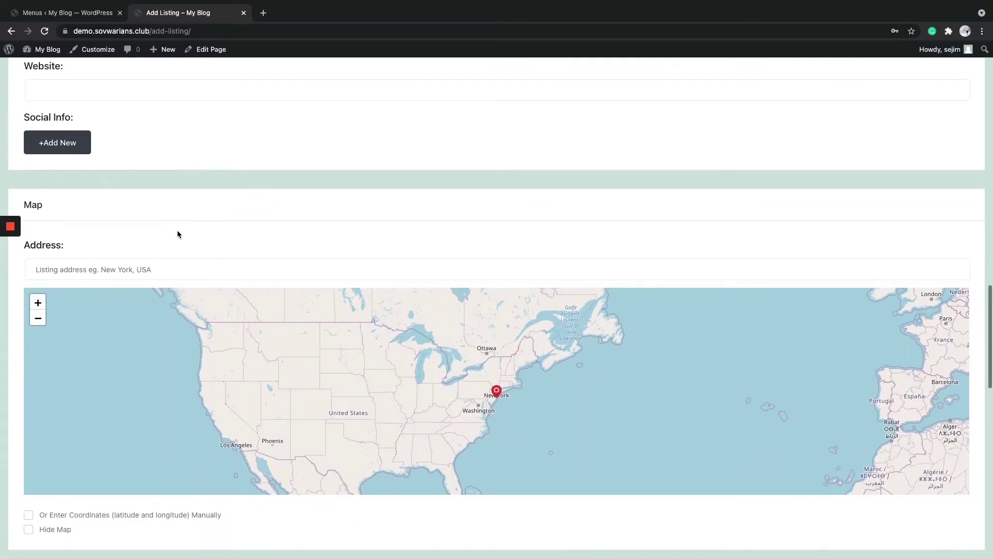
{"action": "scroll", "coordinate": [177, 230], "scroll_direction": "up", "scroll_amount": 5}
{"action": "scroll", "coordinate": [177, 231], "scroll_direction": "up", "scroll_amount": 7}
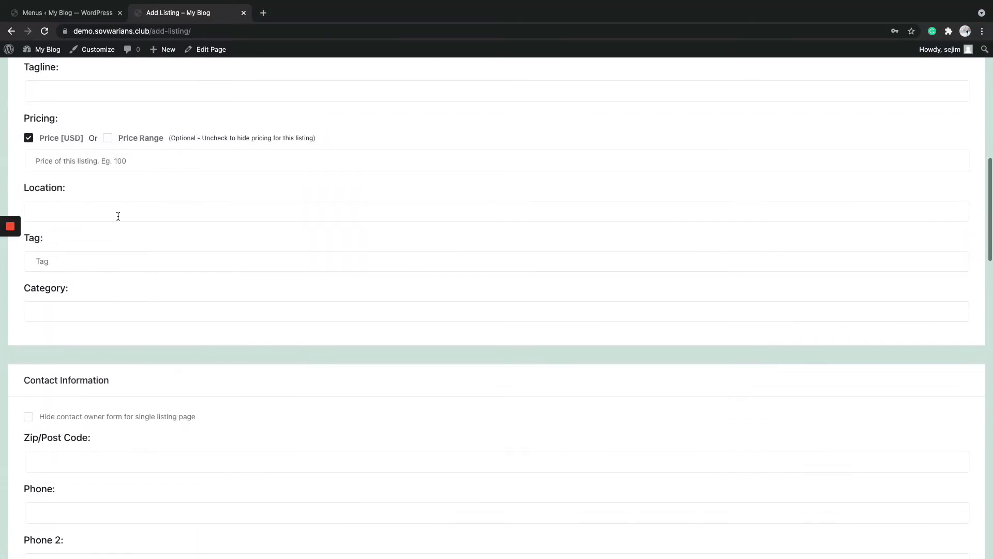
{"action": "left_click", "coordinate": [118, 212]}
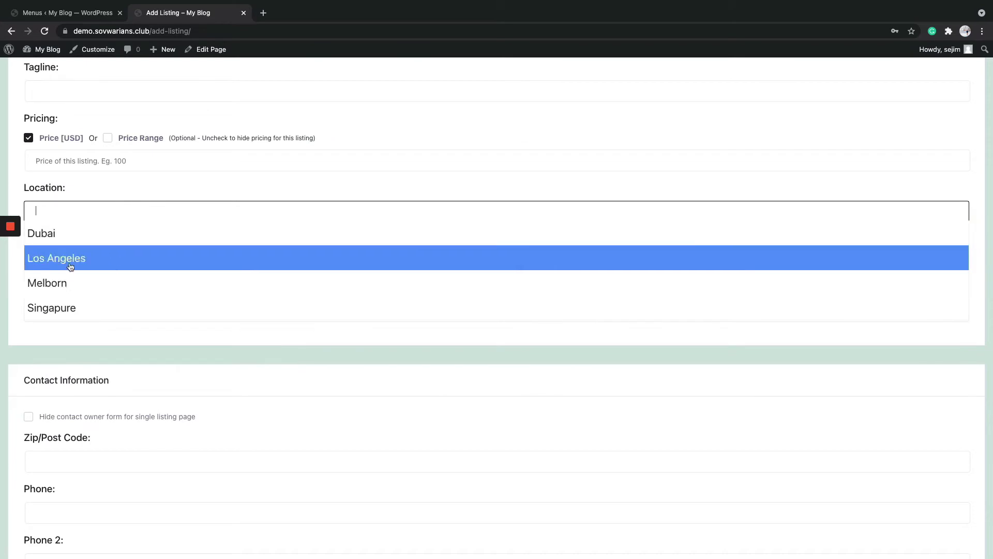
- In the WordPress admin, add a new directory listing location named Brisbane with no parent location
{"action": "left_click", "coordinate": [99, 12]}
{"action": "mouse_move", "coordinate": [46, 115]}
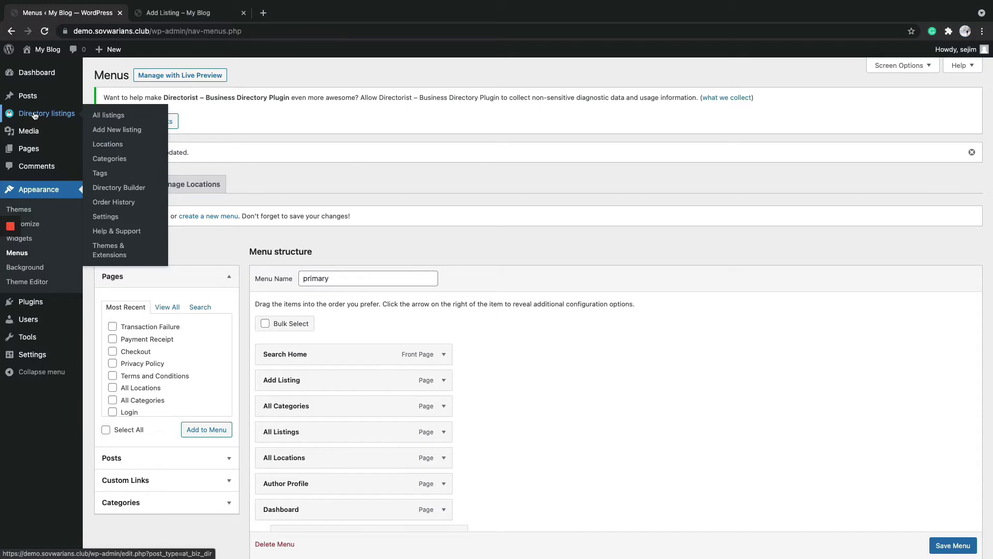
{"action": "left_click", "coordinate": [114, 147]}
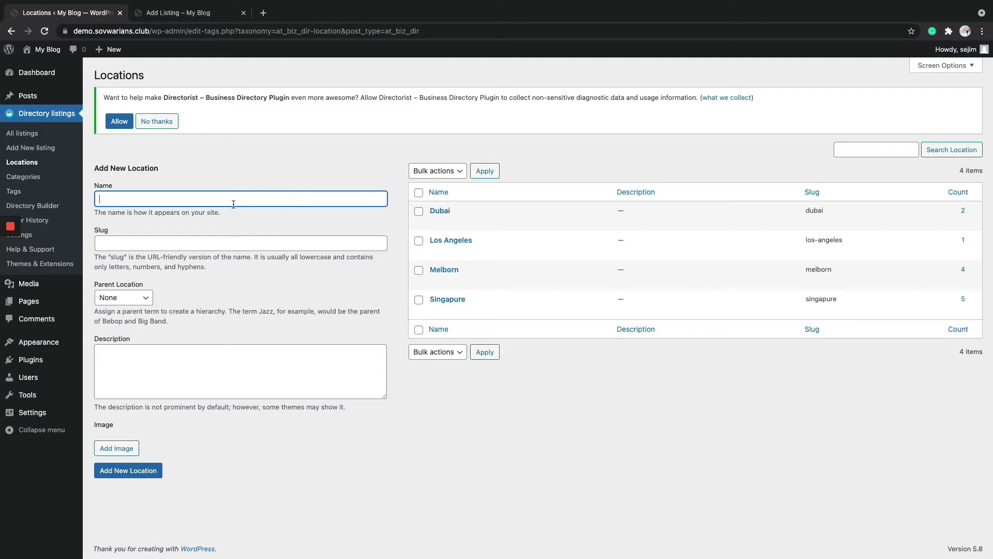
{"action": "type", "text": "sbane"}
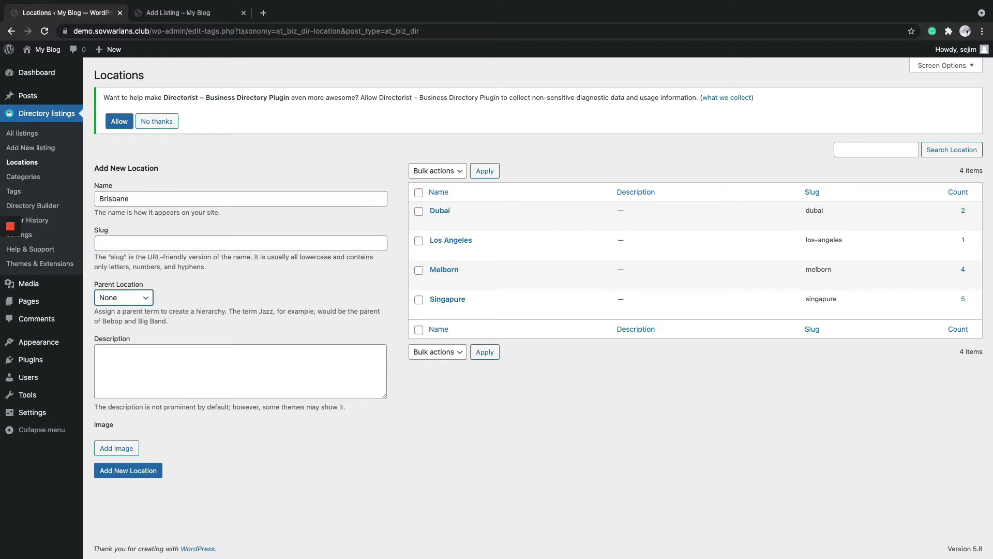
{"action": "left_click", "coordinate": [264, 366]}
{"action": "left_click", "coordinate": [128, 470]}
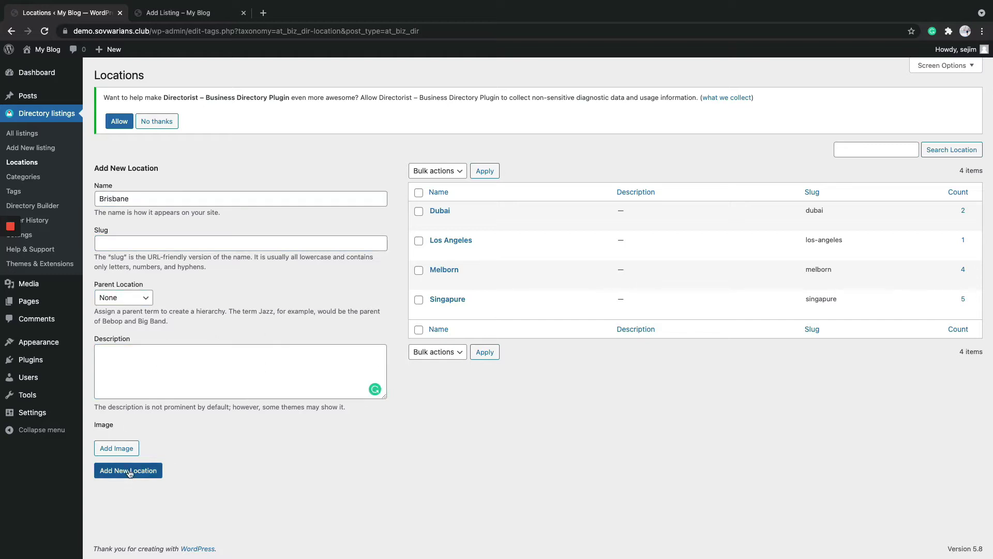
- Add a new directory listing category named Food, keeping the default category icon
{"action": "left_click", "coordinate": [34, 177]}
{"action": "left_click", "coordinate": [122, 198]}
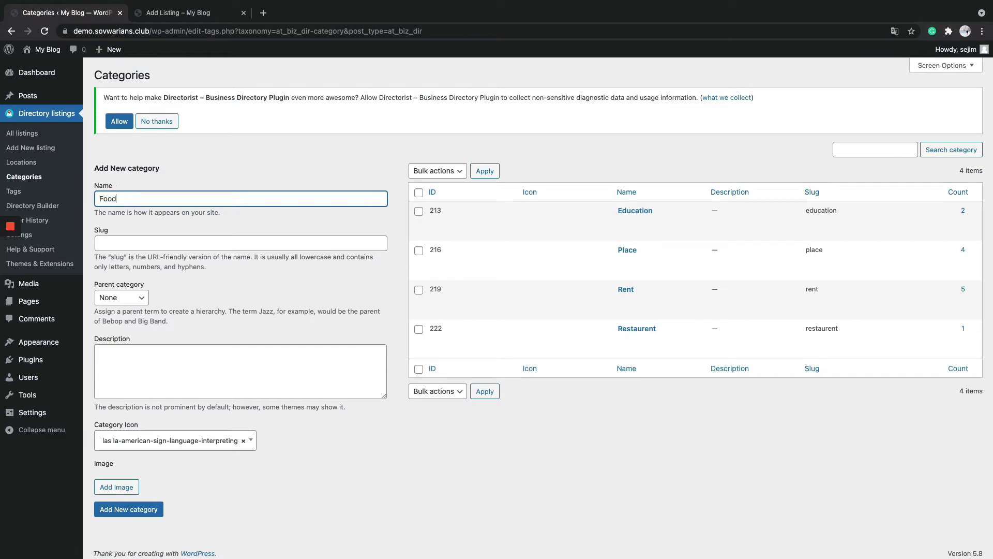
{"action": "type", "text": "Food"}
{"action": "left_click", "coordinate": [147, 509]}
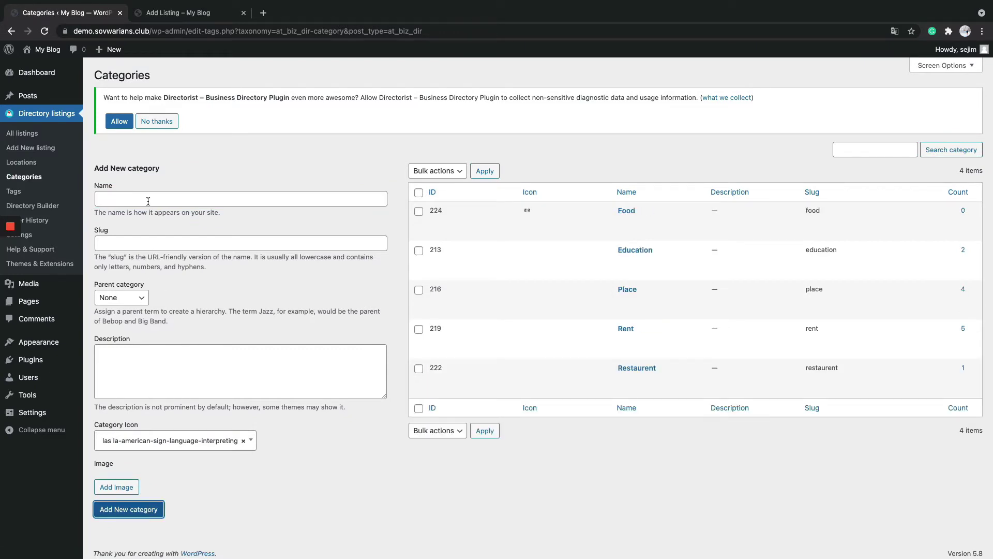
- Add a category named Meat with Food as its parent category, and add a directory listing tag named yummy
{"action": "left_click", "coordinate": [150, 198]}
{"action": "type", "text": "Mea"}
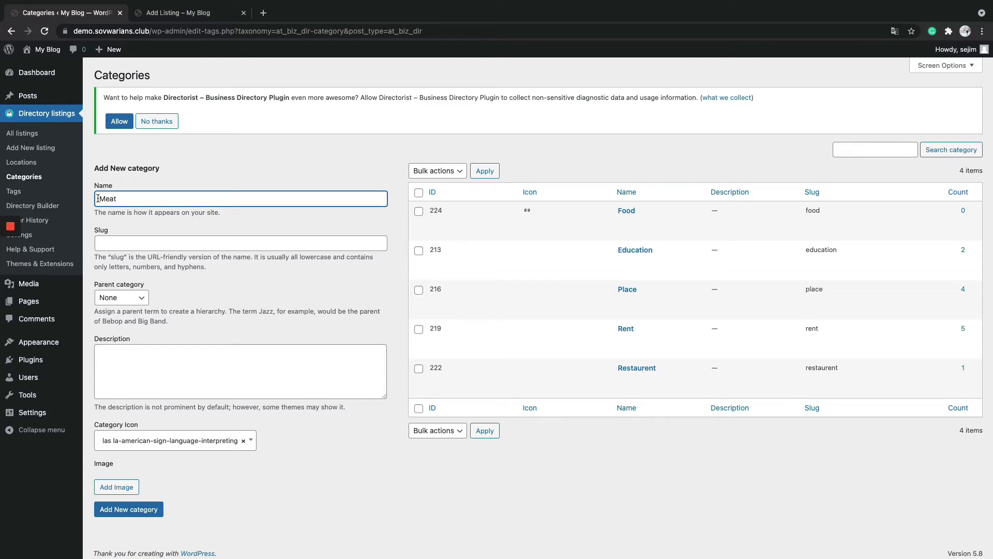
{"action": "type", "text": "t"}
{"action": "scroll", "coordinate": [102, 198], "scroll_direction": "down", "scroll_amount": 1}
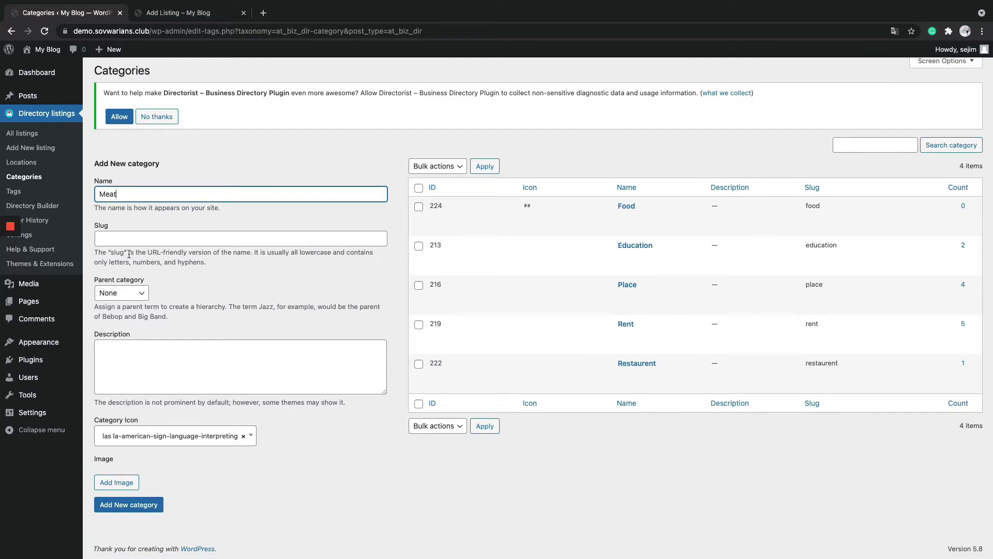
{"action": "left_click", "coordinate": [120, 293]}
{"action": "left_click", "coordinate": [118, 309]}
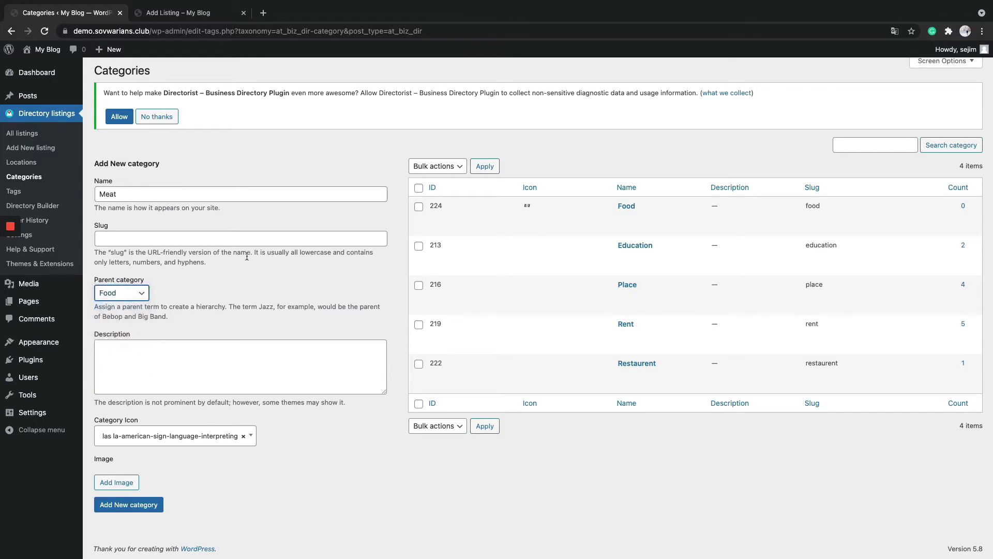
{"action": "left_click", "coordinate": [133, 511]}
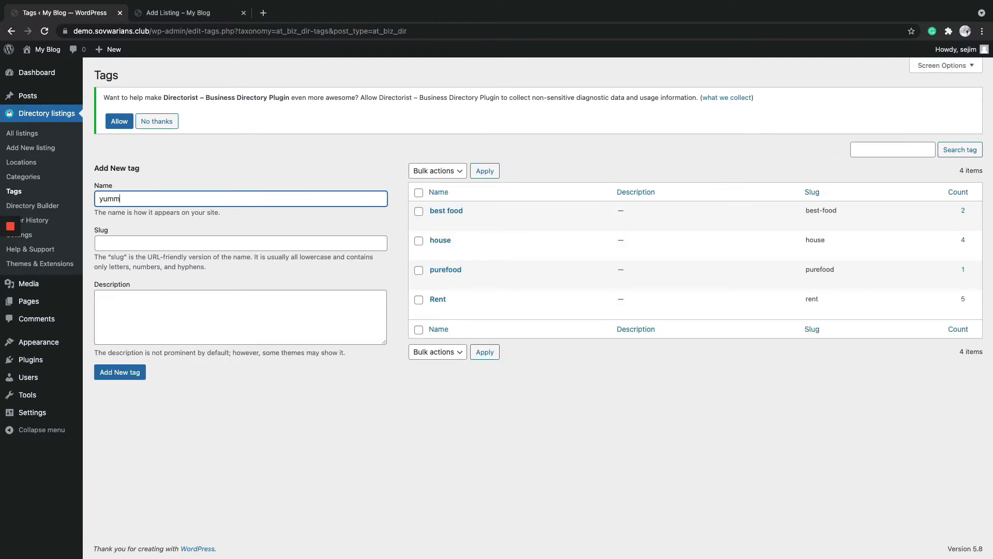
{"action": "left_click", "coordinate": [120, 372]}
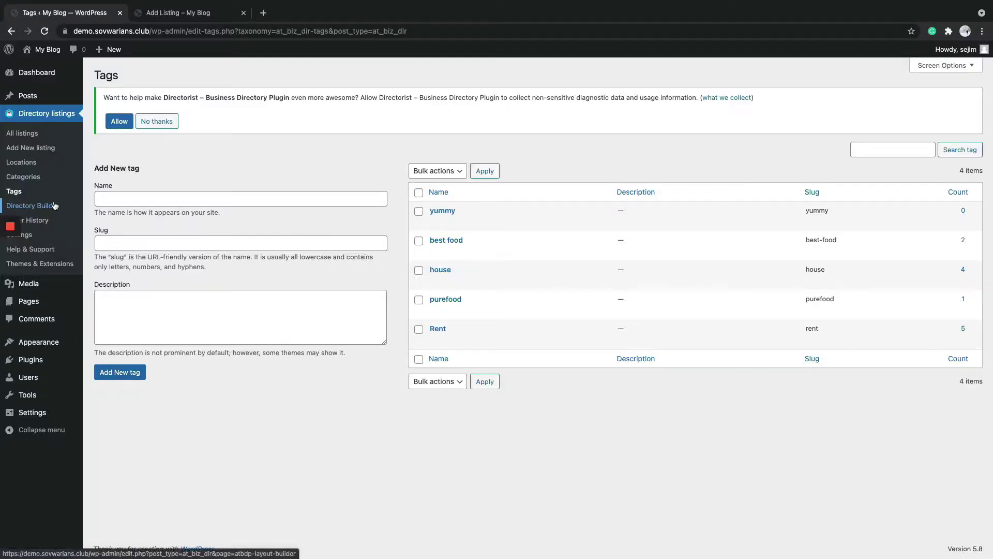
- Review the Directory Builder's general settings for icon, default listing status and expiration, and view the list of all directory listings
{"action": "left_click", "coordinate": [55, 206]}
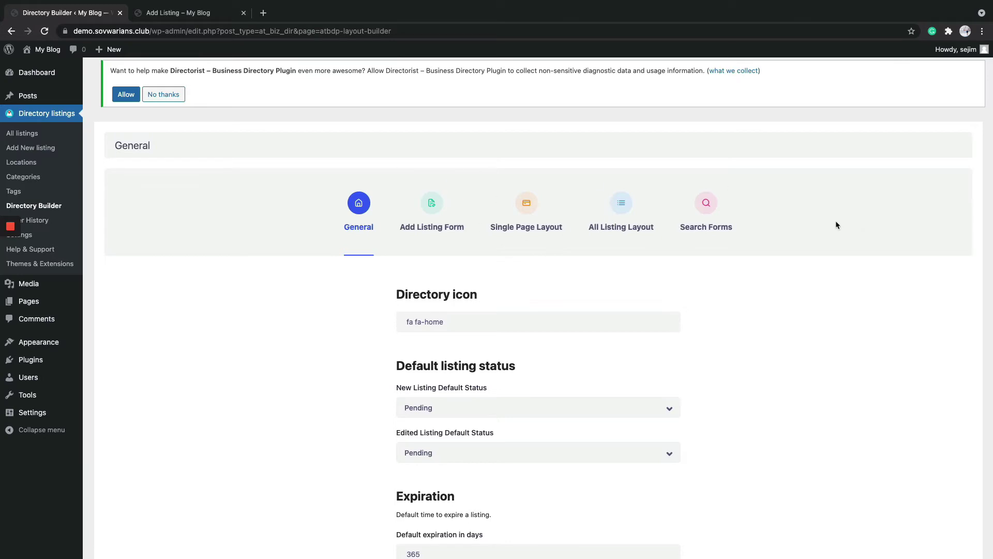
{"action": "scroll", "coordinate": [339, 248], "scroll_direction": "down", "scroll_amount": 3}
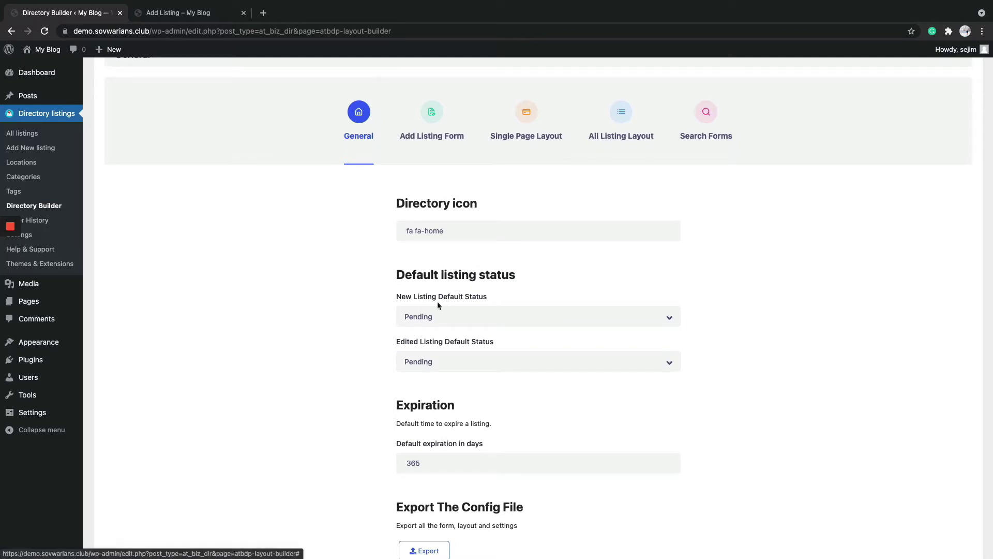
{"action": "scroll", "coordinate": [434, 304], "scroll_direction": "down", "scroll_amount": 1}
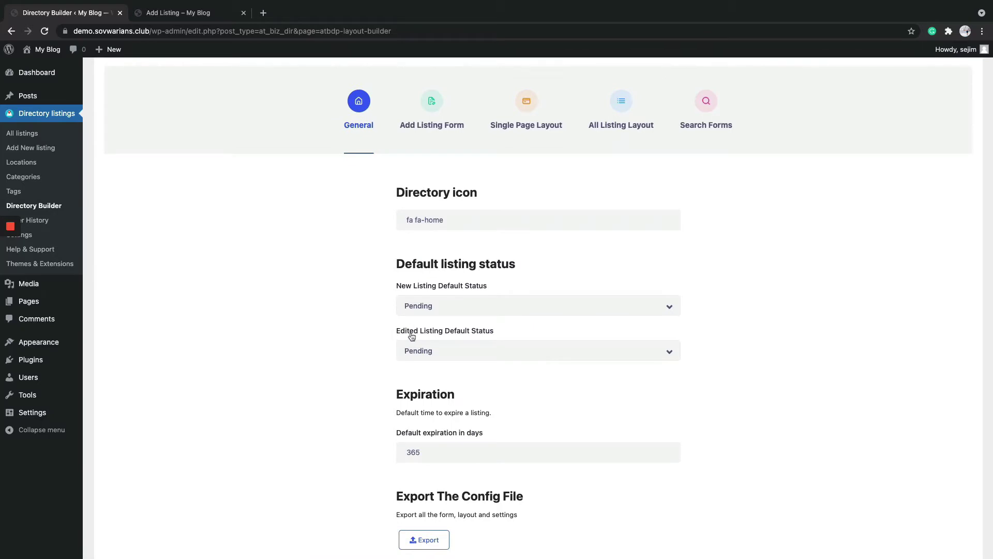
{"action": "scroll", "coordinate": [407, 346], "scroll_direction": "down", "scroll_amount": 3}
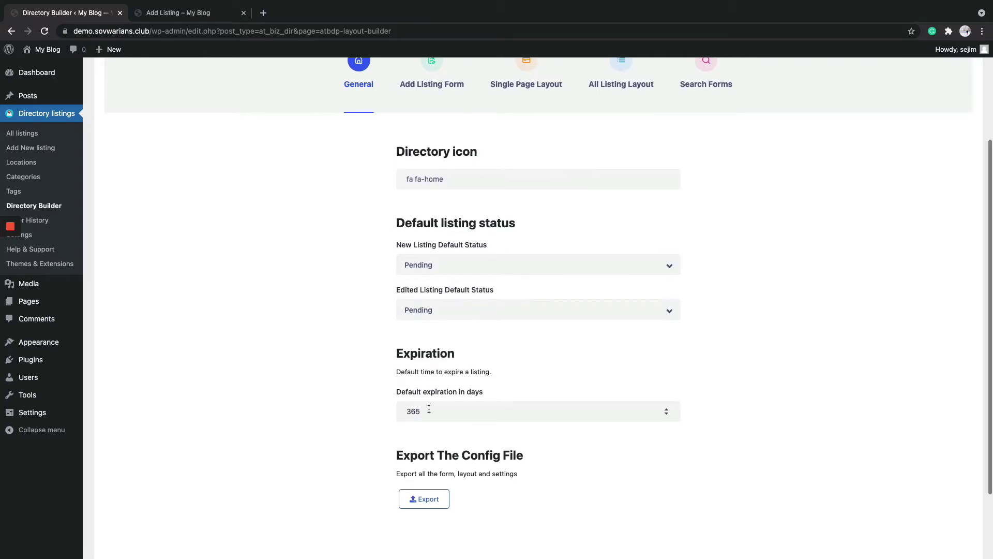
{"action": "scroll", "coordinate": [274, 295], "scroll_direction": "down", "scroll_amount": 3}
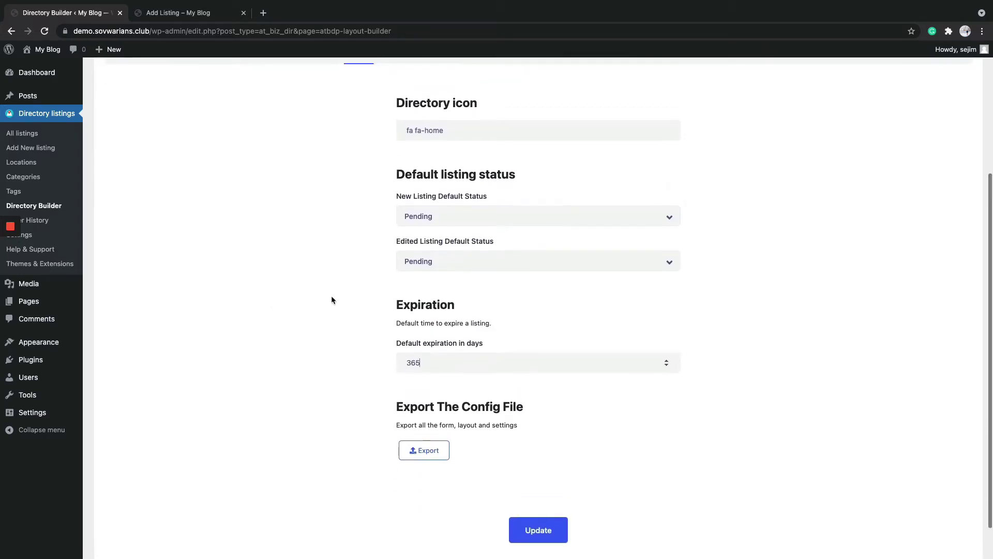
{"action": "left_click", "coordinate": [30, 135]}
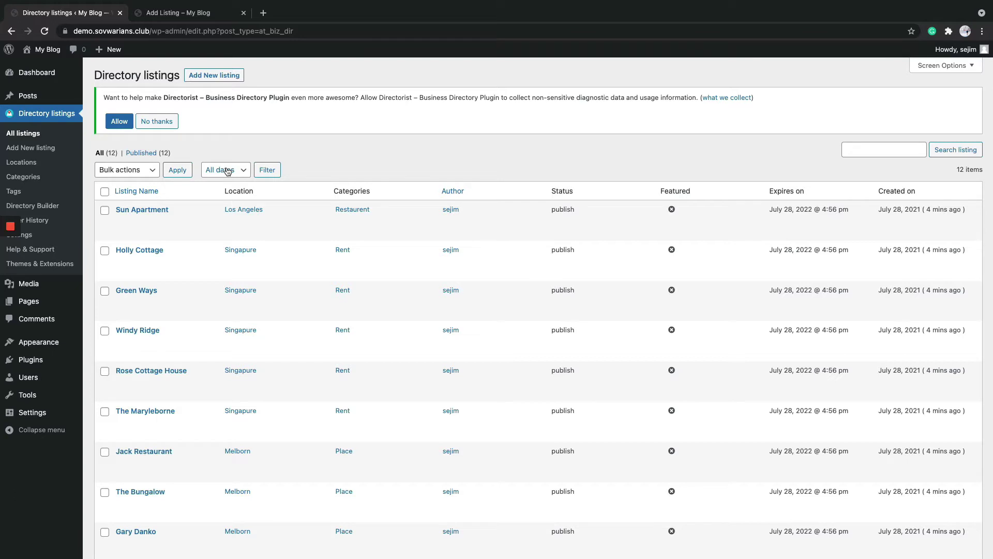
- Open the Directory Builder's Add Listing Form and examine its active, preset and custom fields
{"action": "left_click", "coordinate": [45, 205]}
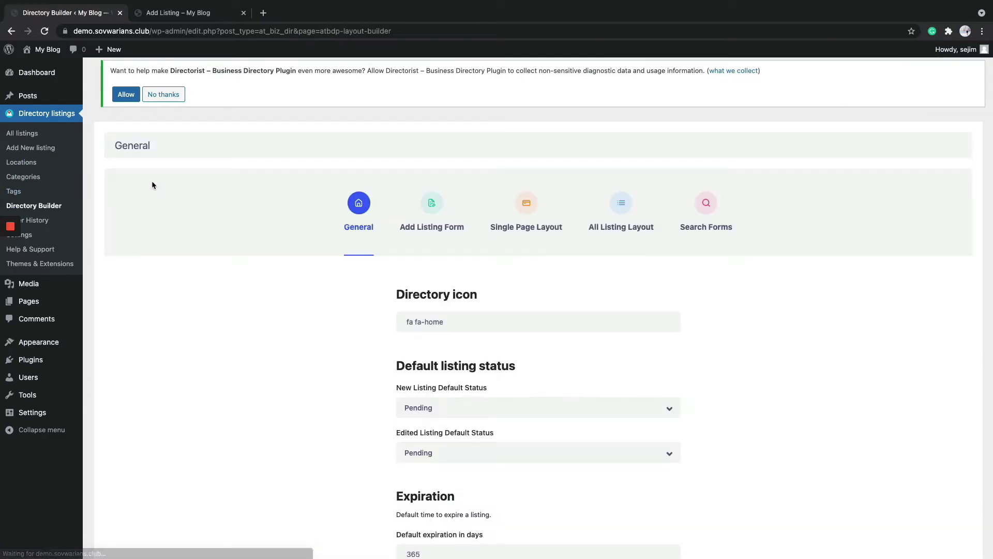
{"action": "left_click", "coordinate": [425, 224]}
{"action": "scroll", "coordinate": [517, 233], "scroll_direction": "down", "scroll_amount": 1}
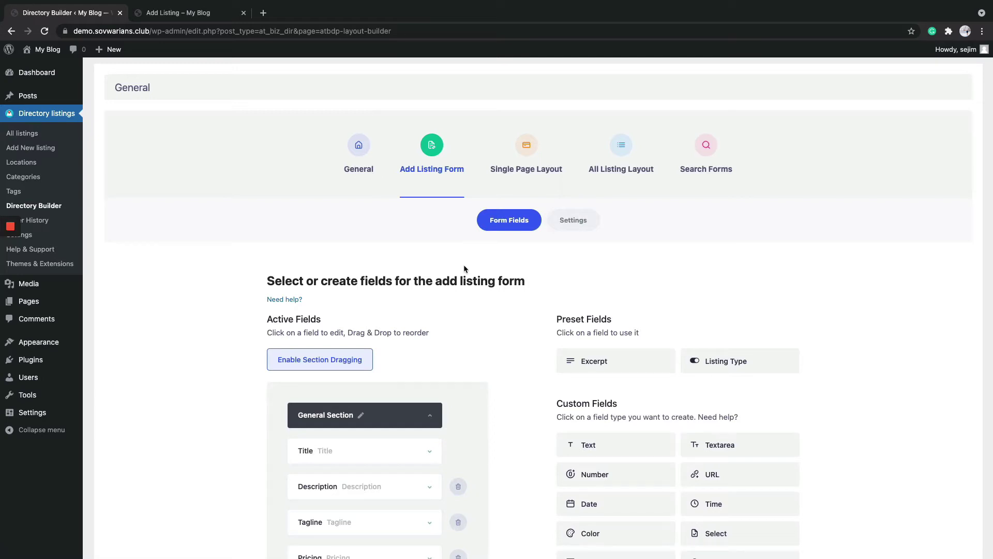
{"action": "scroll", "coordinate": [698, 361], "scroll_direction": "down", "scroll_amount": 1}
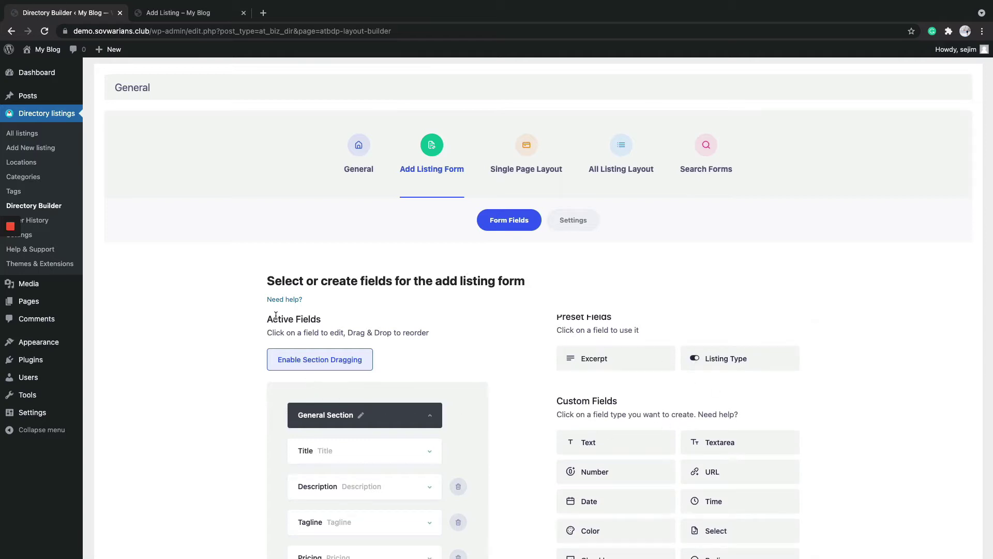
{"action": "scroll", "coordinate": [334, 320], "scroll_direction": "down", "scroll_amount": 1}
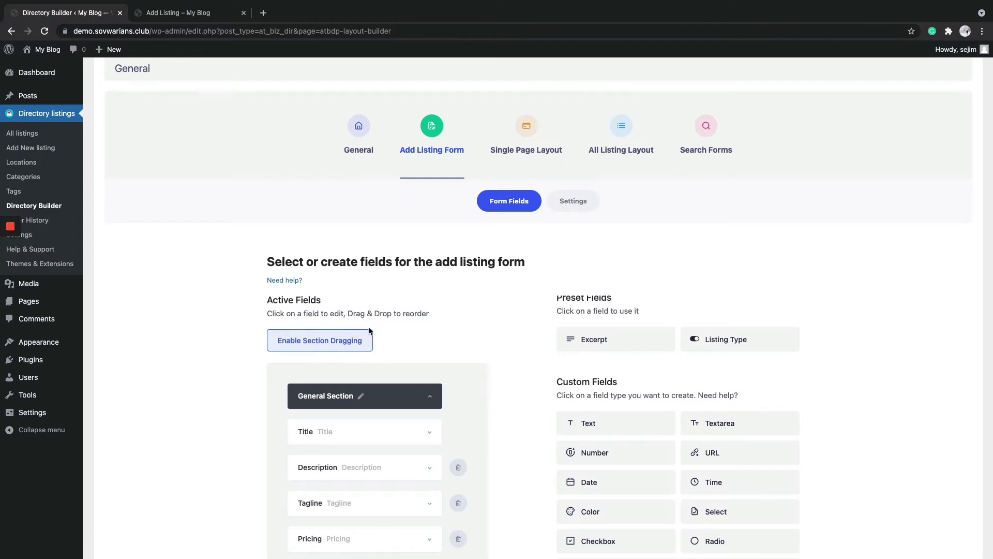
{"action": "scroll", "coordinate": [396, 287], "scroll_direction": "down", "scroll_amount": 3}
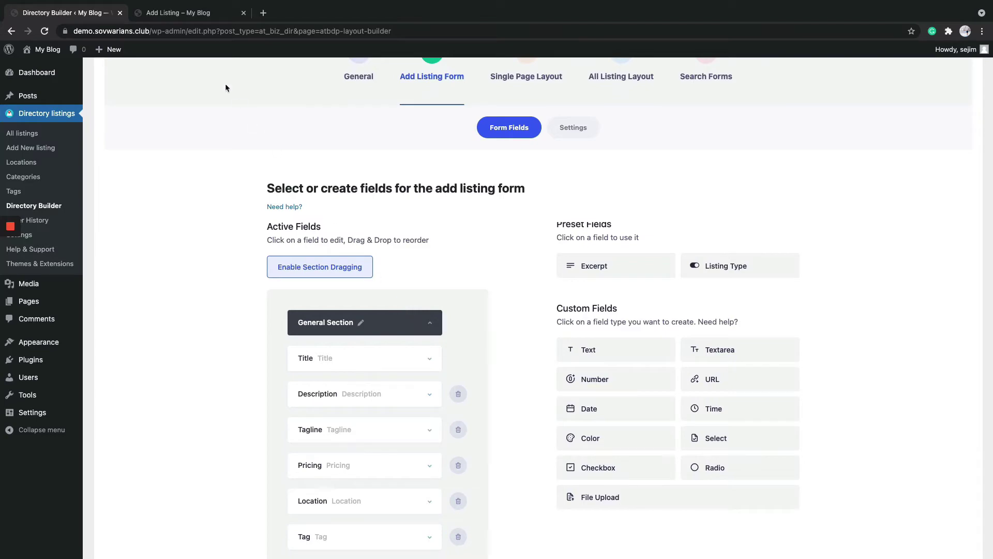
- Look through the sections of the front-end Add Listing page, from General Section to Map and Images & Video
{"action": "left_click", "coordinate": [203, 15]}
{"action": "scroll", "coordinate": [247, 212], "scroll_direction": "up", "scroll_amount": 10}
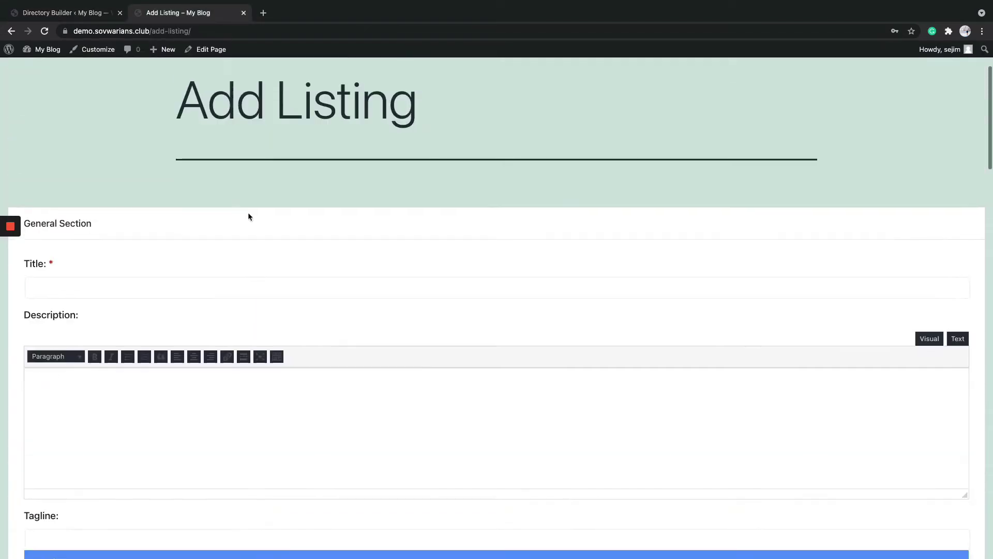
{"action": "scroll", "coordinate": [282, 306], "scroll_direction": "down", "scroll_amount": 20}
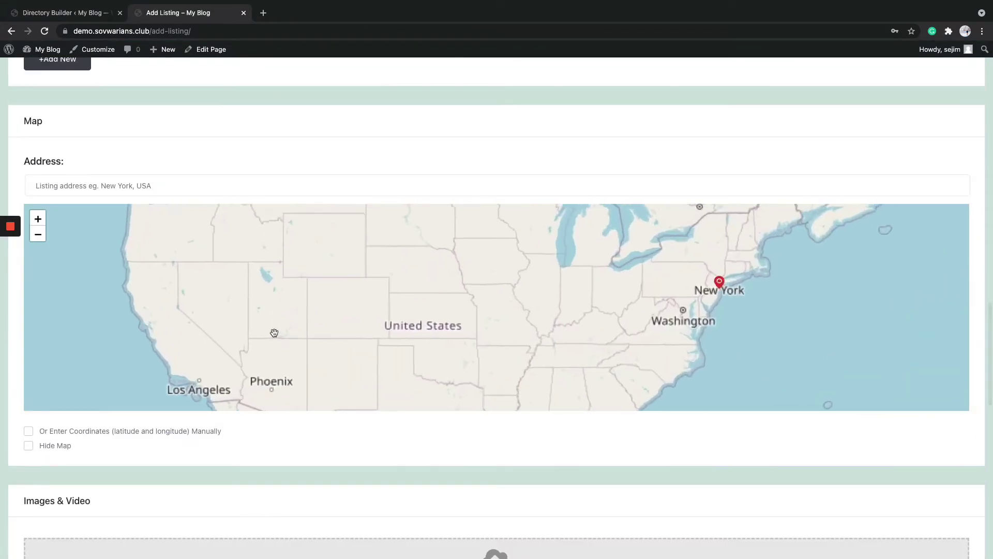
{"action": "scroll", "coordinate": [219, 429], "scroll_direction": "down", "scroll_amount": 5}
{"action": "scroll", "coordinate": [220, 402], "scroll_direction": "up", "scroll_amount": 10}
- Back in the Directory Builder, rename the General Section group of the add listing form to Information
{"action": "left_click", "coordinate": [64, 12]}
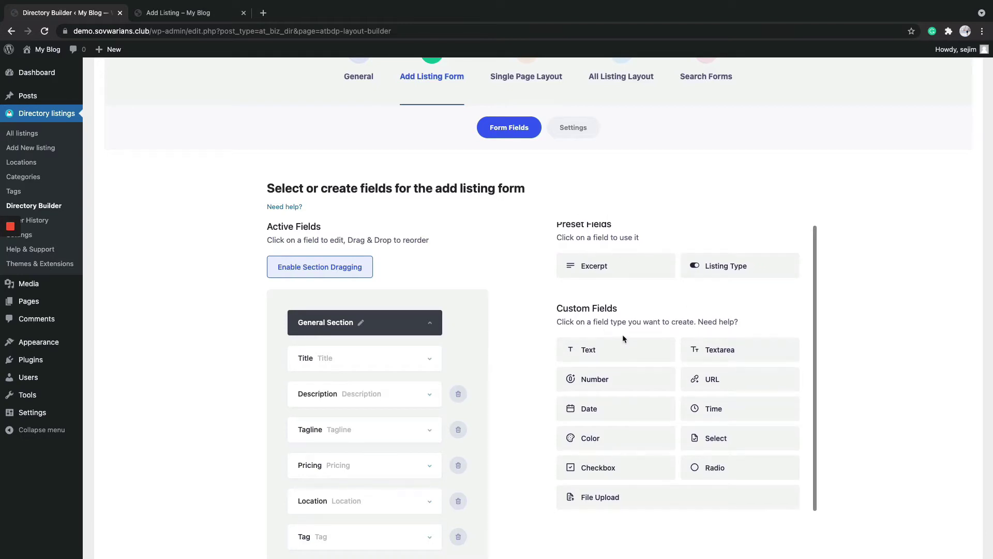
{"action": "scroll", "coordinate": [623, 339], "scroll_direction": "down", "scroll_amount": 1}
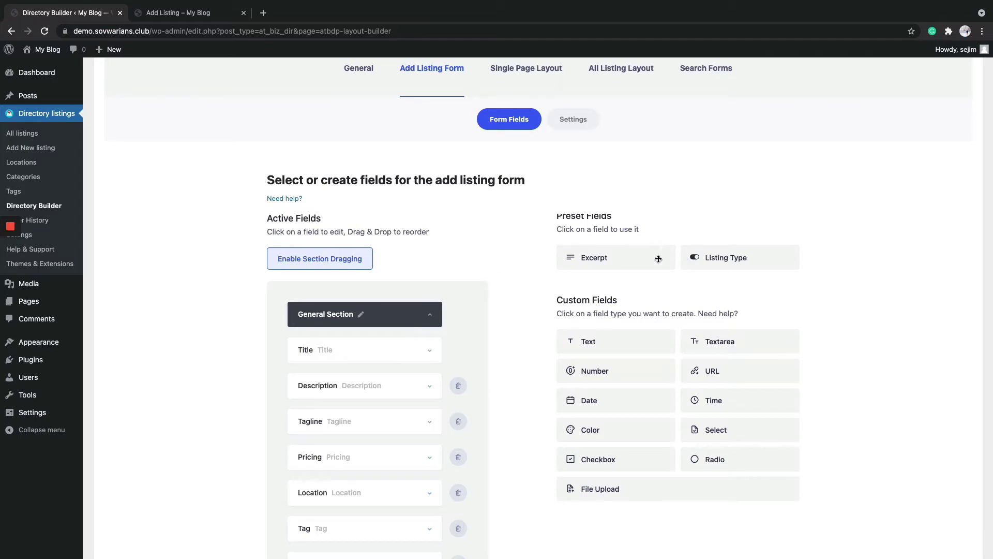
{"action": "scroll", "coordinate": [433, 379], "scroll_direction": "down", "scroll_amount": 1}
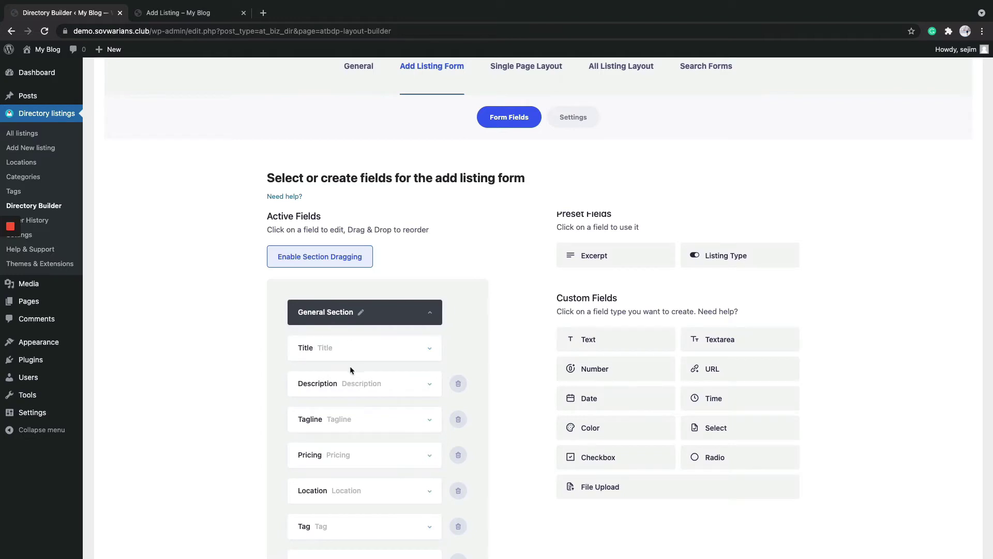
{"action": "scroll", "coordinate": [348, 371], "scroll_direction": "down", "scroll_amount": 5}
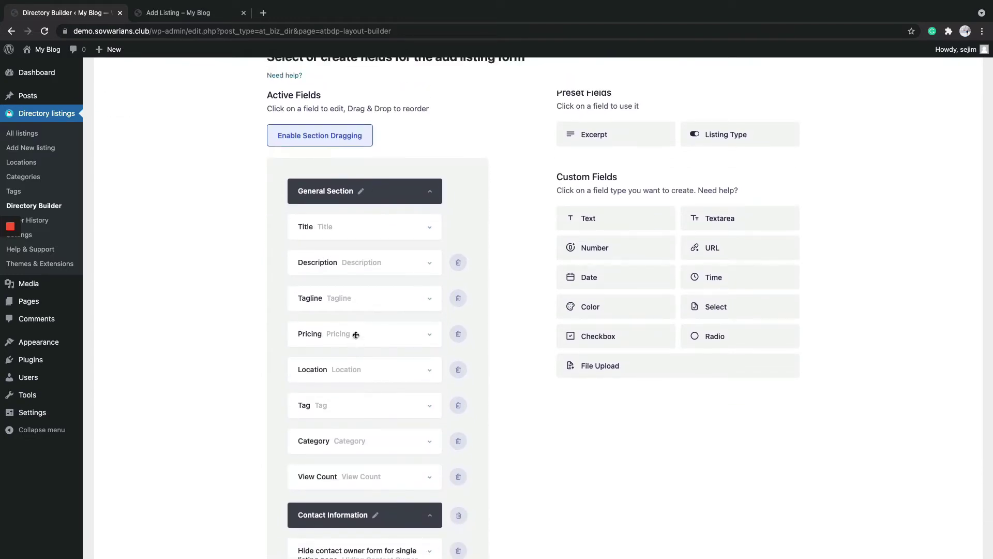
{"action": "scroll", "coordinate": [349, 289], "scroll_direction": "up", "scroll_amount": 1}
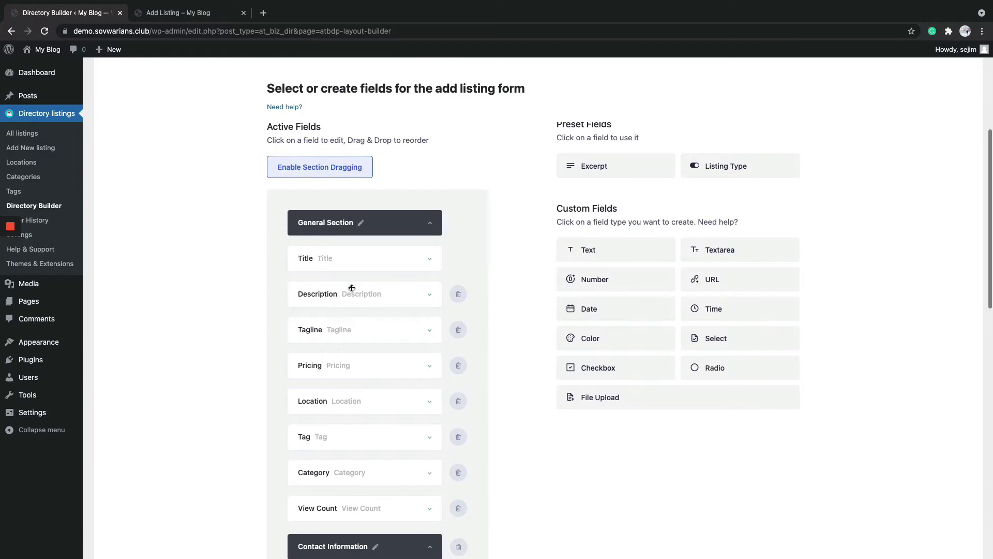
{"action": "left_click", "coordinate": [361, 222]}
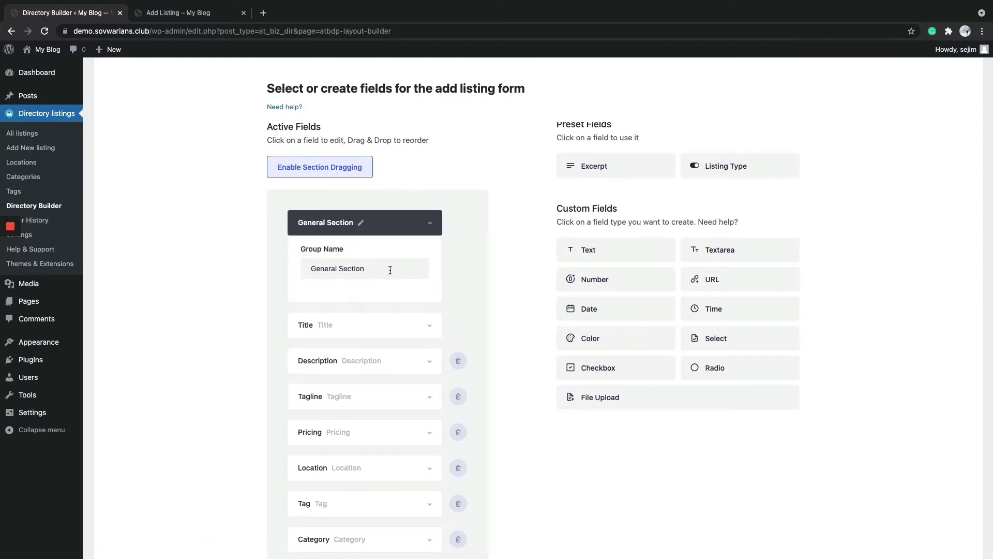
{"action": "key", "text": "BackSpace"}
{"action": "key", "text": "BackSpace"}
{"action": "key", "text": "BackSpace"}
{"action": "key", "text": "BackSpace"}
{"action": "key", "text": "BackSpace"}
{"action": "key", "text": "BackSpace"}
{"action": "key", "text": "BackSpace"}
{"action": "key", "text": "BackSpace"}
{"action": "key", "text": "BackSpace"}
{"action": "key", "text": "BackSpace"}
{"action": "key", "text": "BackSpace"}
{"action": "key", "text": "BackSpace"}
{"action": "key", "text": "BackSpace"}
{"action": "key", "text": "BackSpace"}
{"action": "key", "text": "BackSpace"}
{"action": "type", "text": "Information"}
{"action": "left_click", "coordinate": [372, 223]}
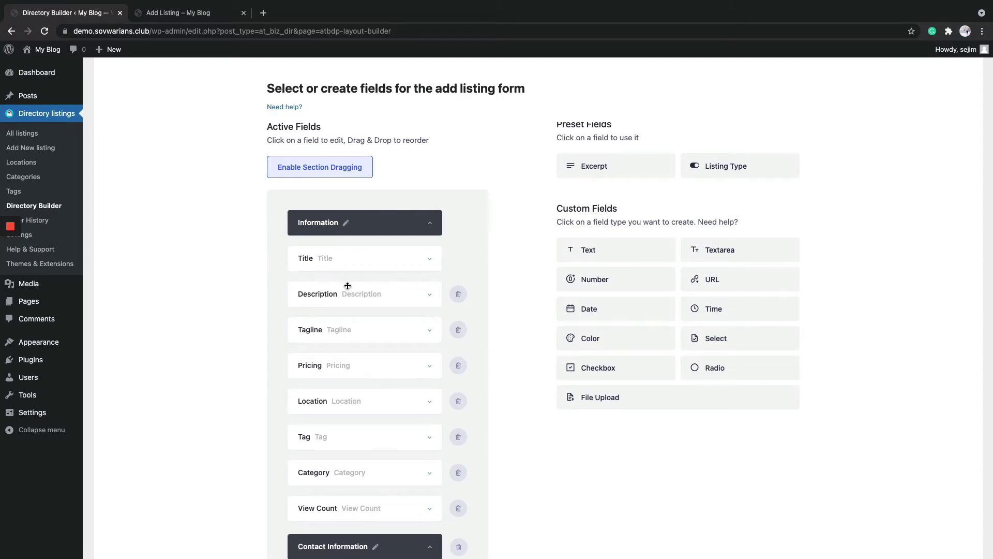
- Add a section named Features at the end of the add listing form and place a custom Text field in it
{"action": "scroll", "coordinate": [348, 286], "scroll_direction": "down", "scroll_amount": 15}
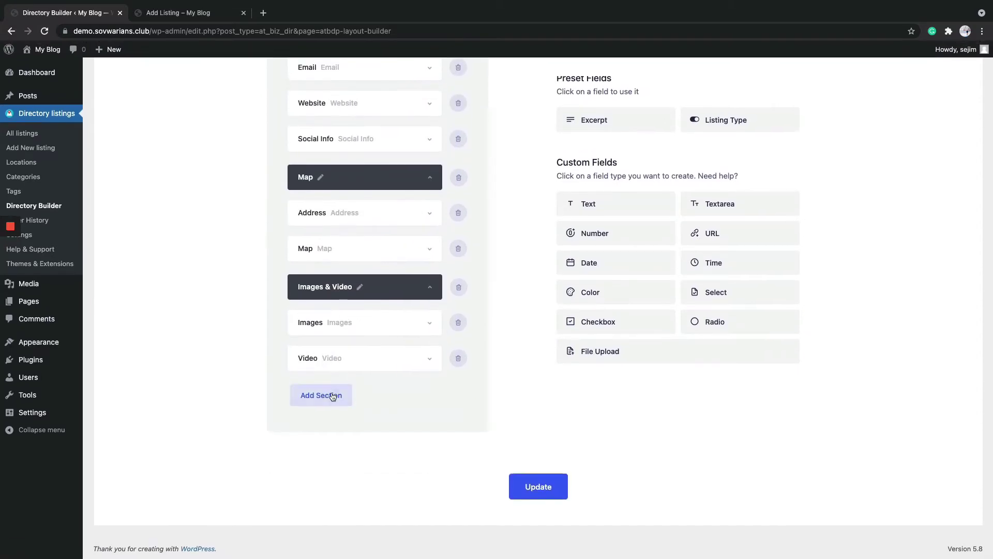
{"action": "left_click", "coordinate": [322, 396]}
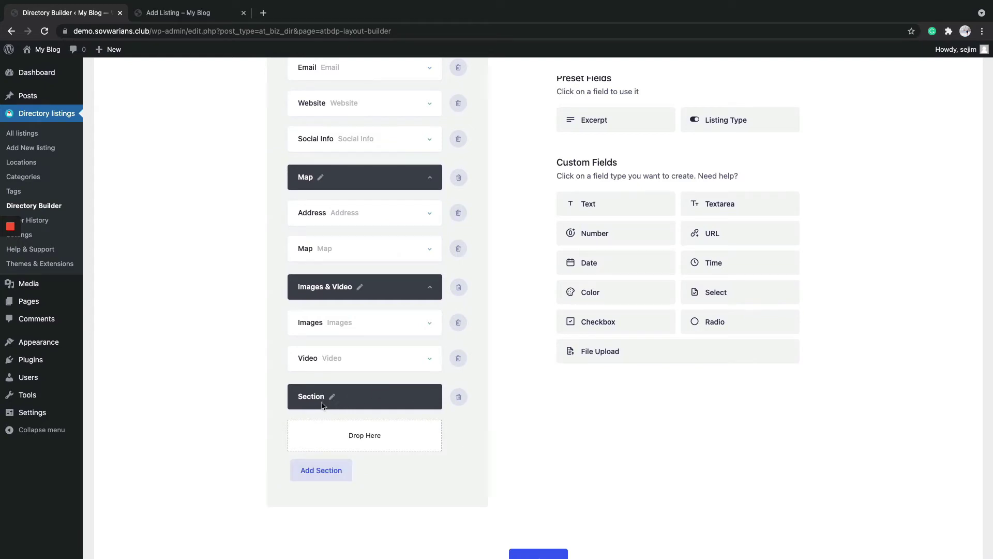
{"action": "left_click", "coordinate": [331, 399]}
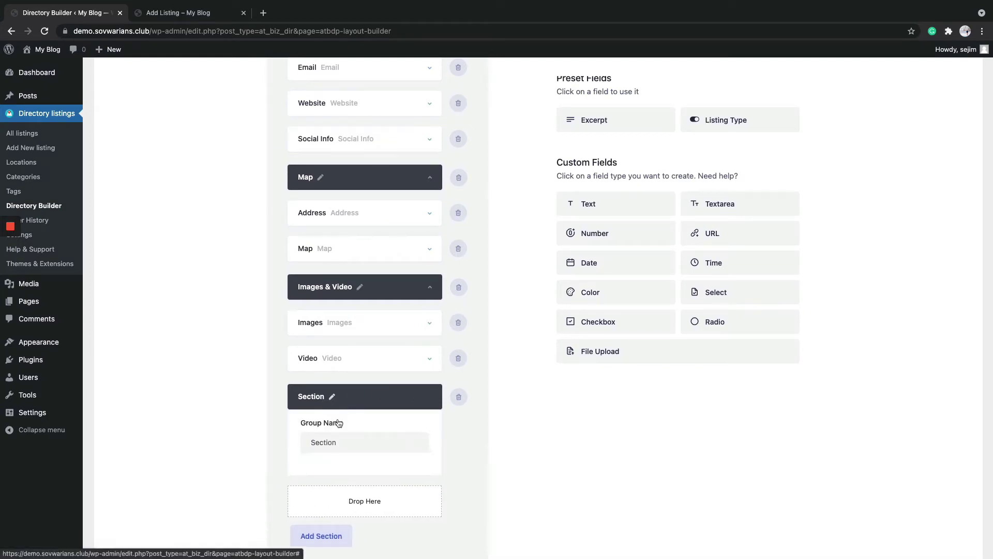
{"action": "double_click", "coordinate": [334, 448]}
{"action": "type", "text": "Features"}
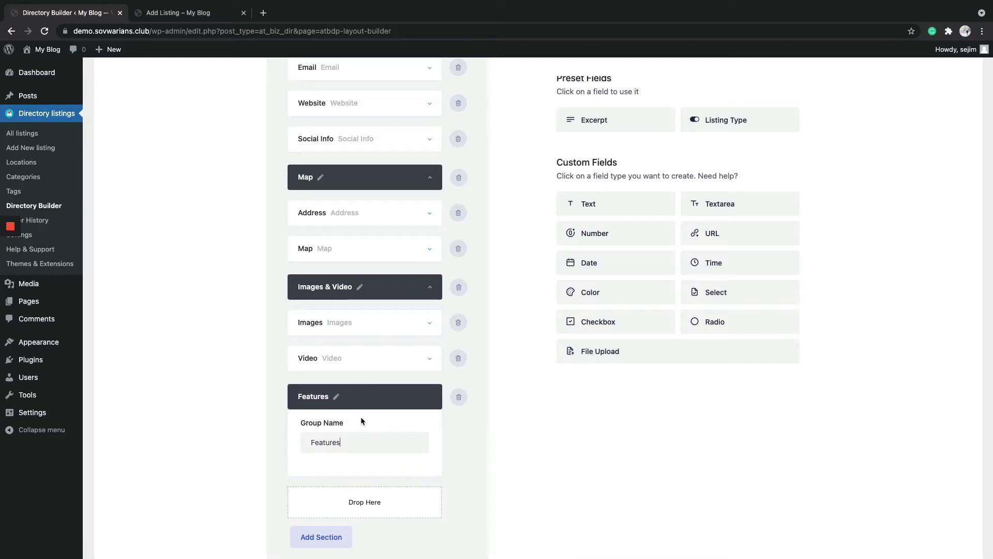
{"action": "left_click", "coordinate": [341, 396]}
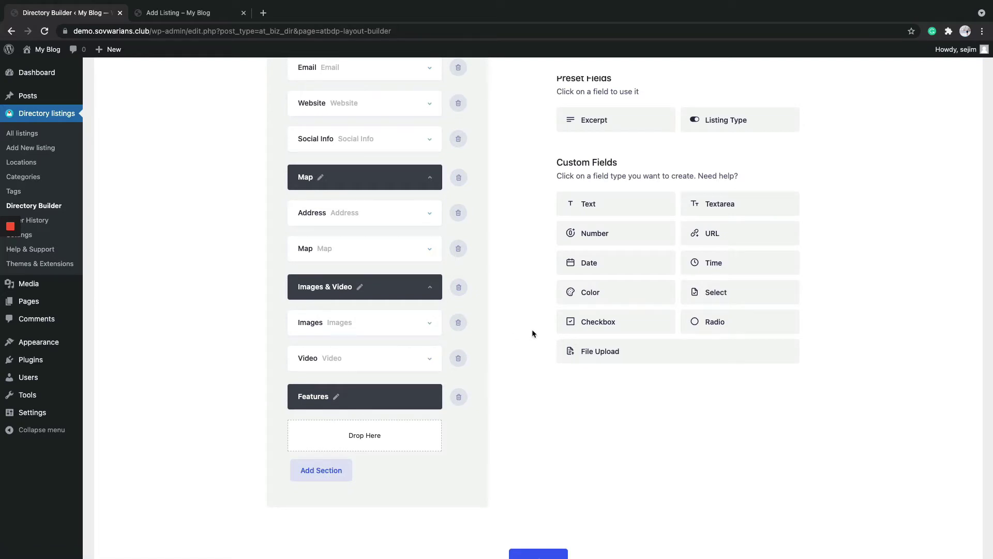
{"action": "scroll", "coordinate": [545, 348], "scroll_direction": "up", "scroll_amount": 1}
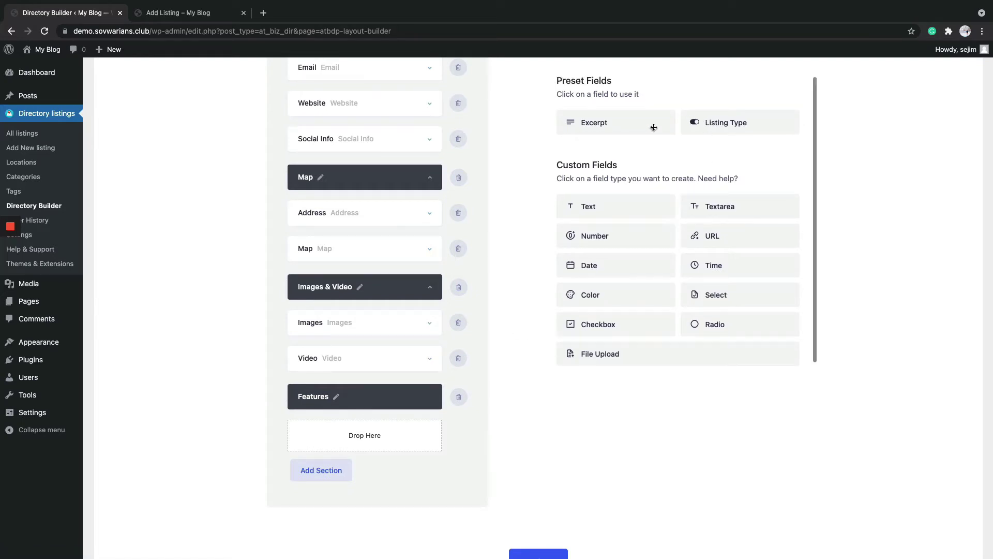
{"action": "left_click_drag", "start_coordinate": [596, 208], "coordinate": [348, 448]}
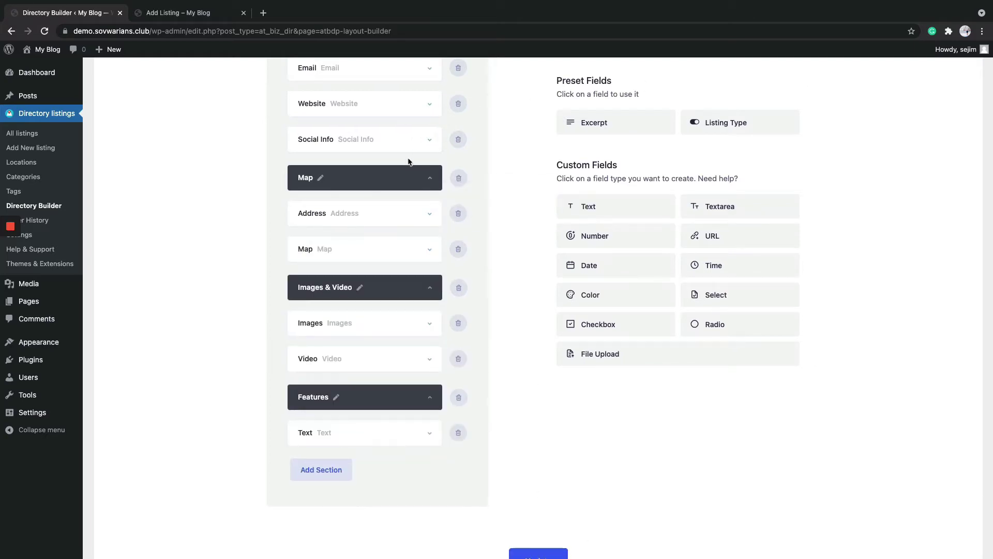
- Reorder the form sections to Information, Features, Contact Information, Images & Video, Map using section dragging, and turn dragging off again
{"action": "scroll", "coordinate": [396, 155], "scroll_direction": "up", "scroll_amount": 5}
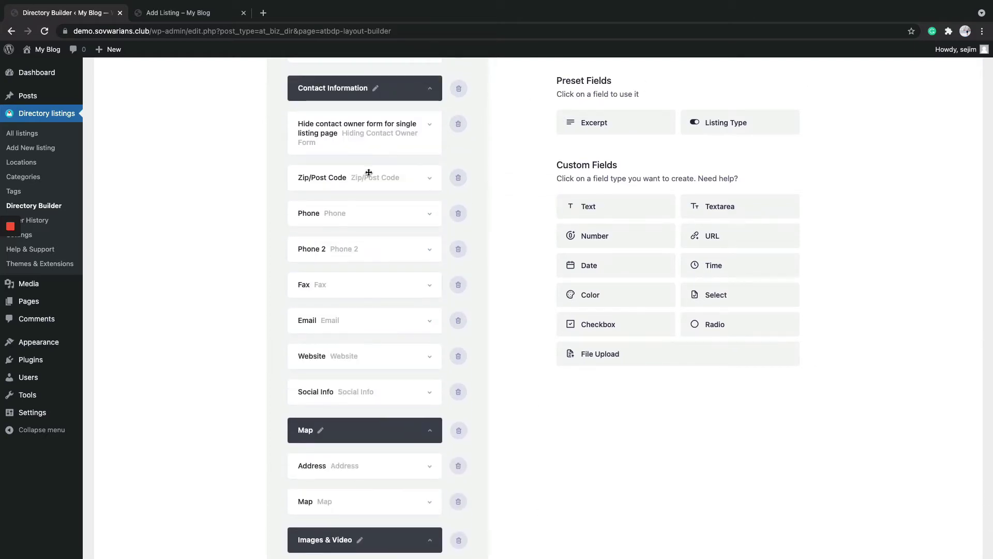
{"action": "scroll", "coordinate": [342, 191], "scroll_direction": "up", "scroll_amount": 5}
{"action": "scroll", "coordinate": [341, 192], "scroll_direction": "up", "scroll_amount": 5}
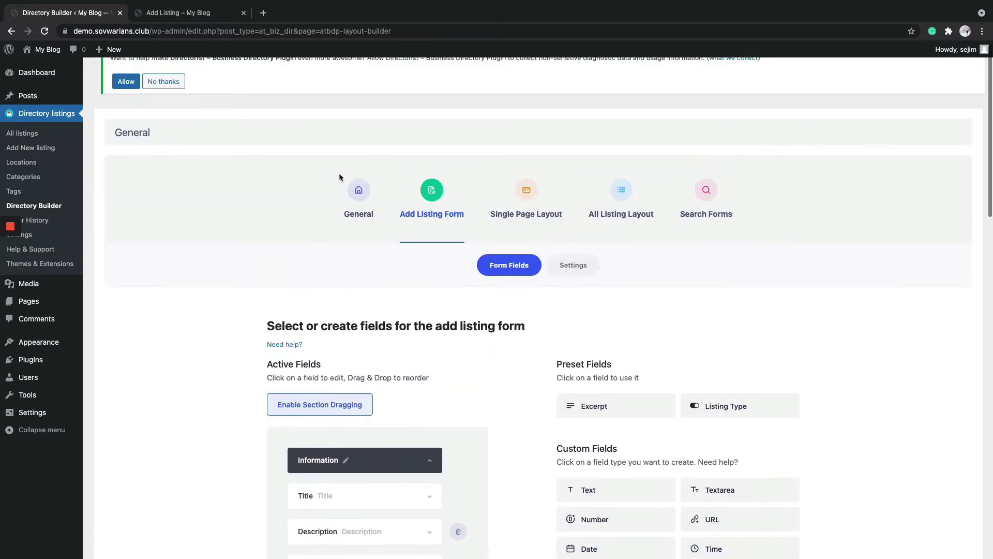
{"action": "left_click", "coordinate": [323, 406]}
{"action": "scroll", "coordinate": [444, 384], "scroll_direction": "down", "scroll_amount": 2}
{"action": "scroll", "coordinate": [423, 353], "scroll_direction": "down", "scroll_amount": 1}
{"action": "left_click_drag", "start_coordinate": [364, 340], "coordinate": [361, 418]}
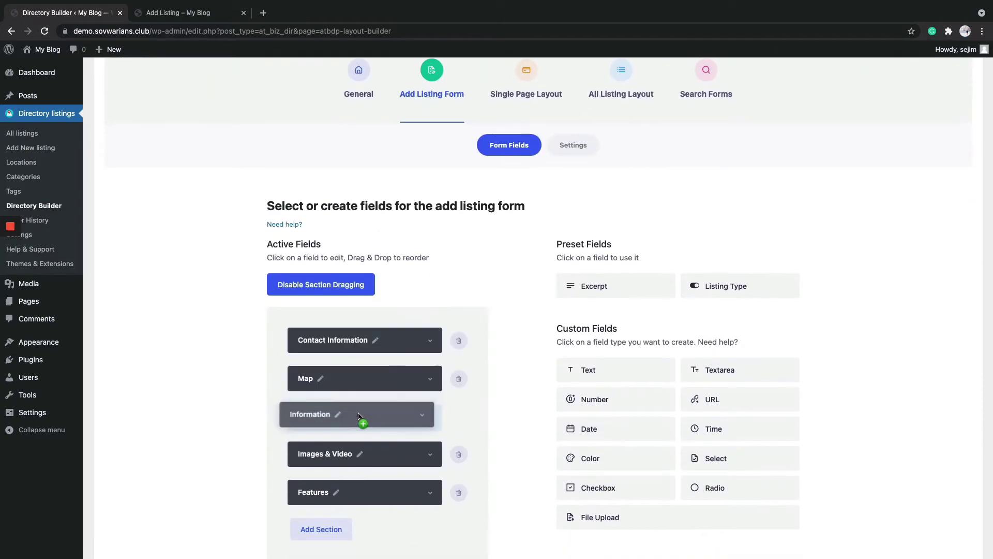
{"action": "left_click_drag", "start_coordinate": [326, 449], "coordinate": [328, 393]}
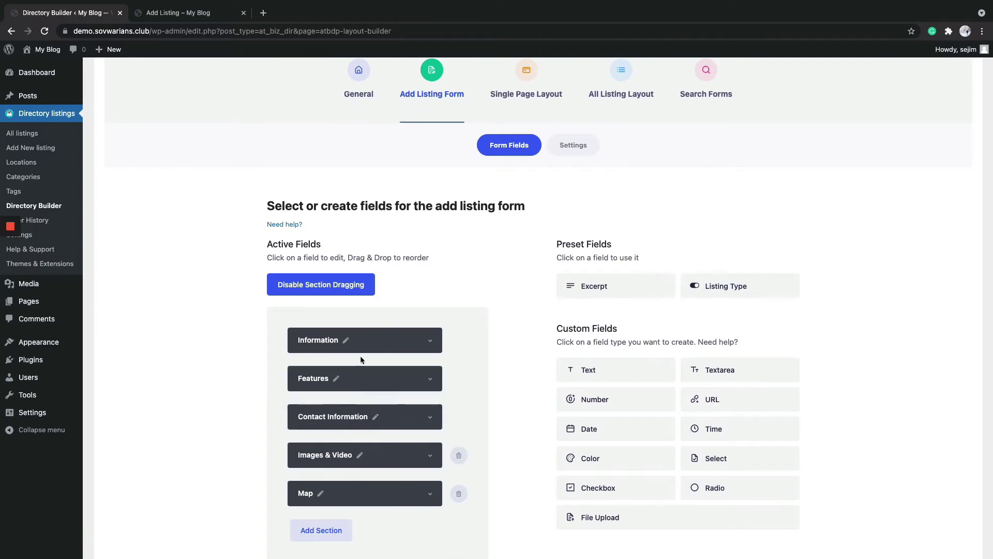
{"action": "left_click", "coordinate": [321, 284]}
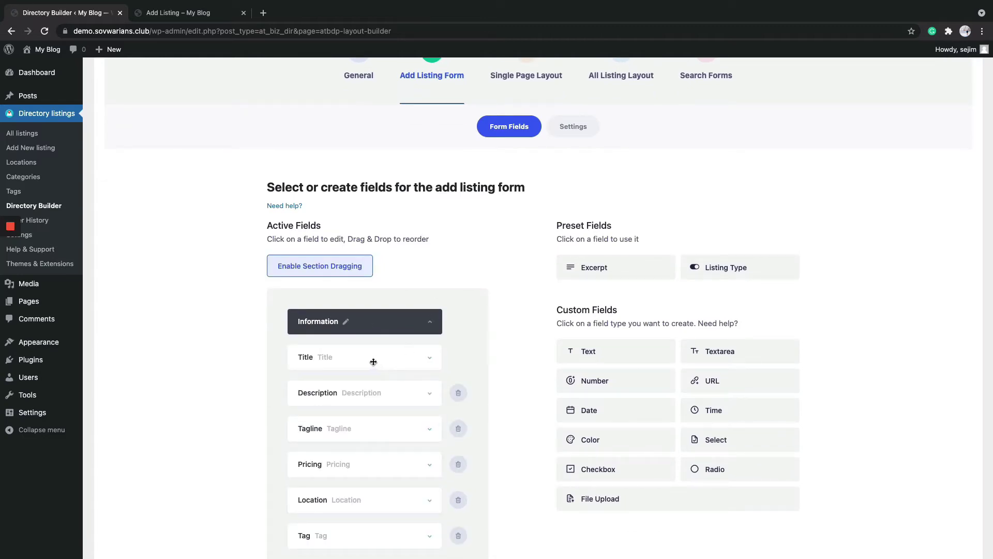
- Make the Title field required and set the Description field to Only For Admin Use
{"action": "left_click", "coordinate": [432, 361]}
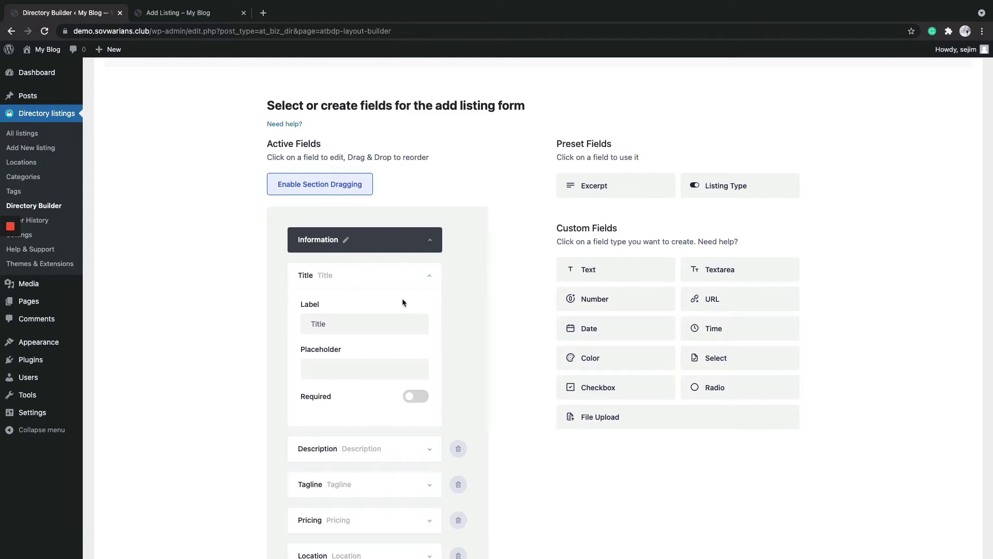
{"action": "left_click", "coordinate": [417, 397]}
{"action": "scroll", "coordinate": [450, 370], "scroll_direction": "down", "scroll_amount": 1}
{"action": "scroll", "coordinate": [436, 385], "scroll_direction": "down", "scroll_amount": 4}
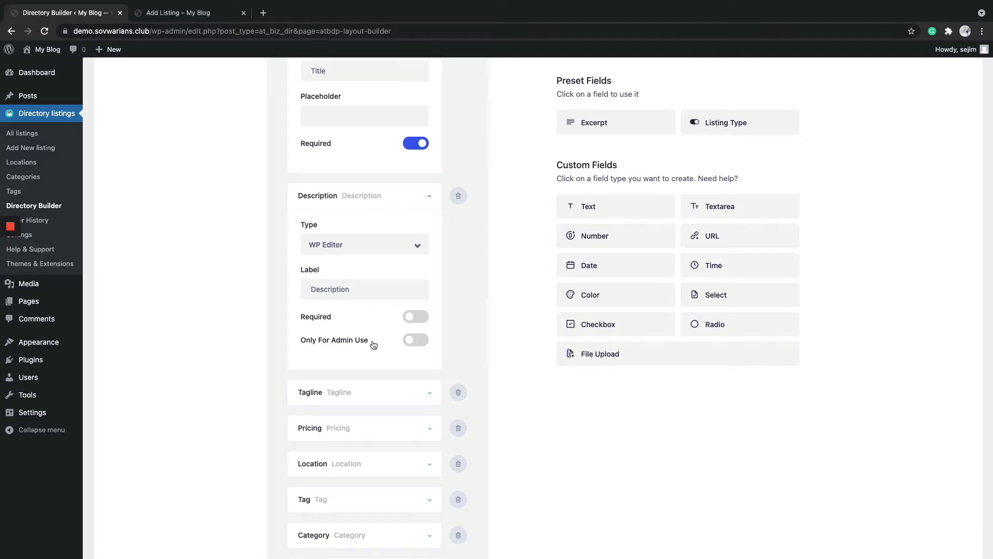
{"action": "left_click", "coordinate": [416, 340]}
- Enable Allow New for the Location field in the Information section and collapse its settings
{"action": "scroll", "coordinate": [430, 365], "scroll_direction": "down", "scroll_amount": 2}
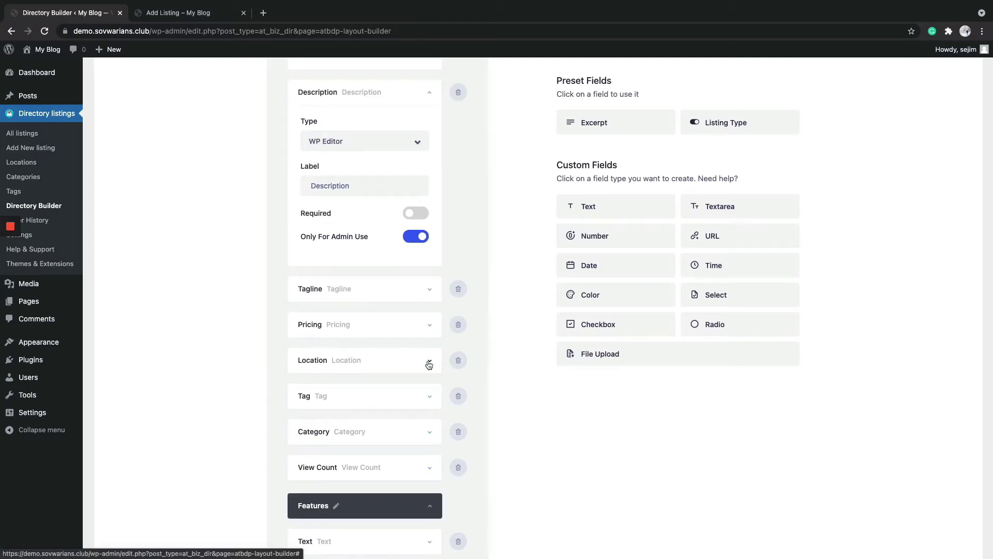
{"action": "left_click", "coordinate": [429, 365]}
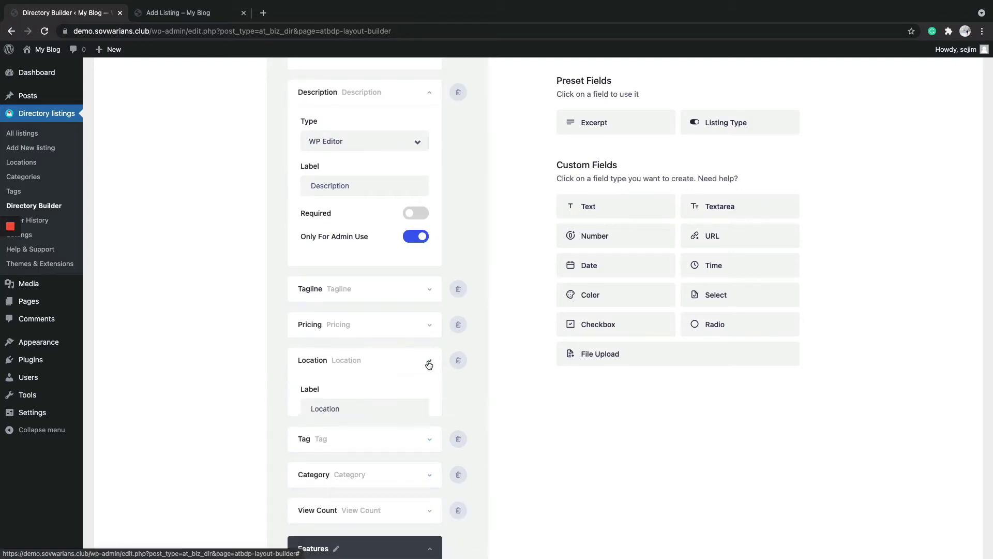
{"action": "scroll", "coordinate": [329, 445], "scroll_direction": "down", "scroll_amount": 1}
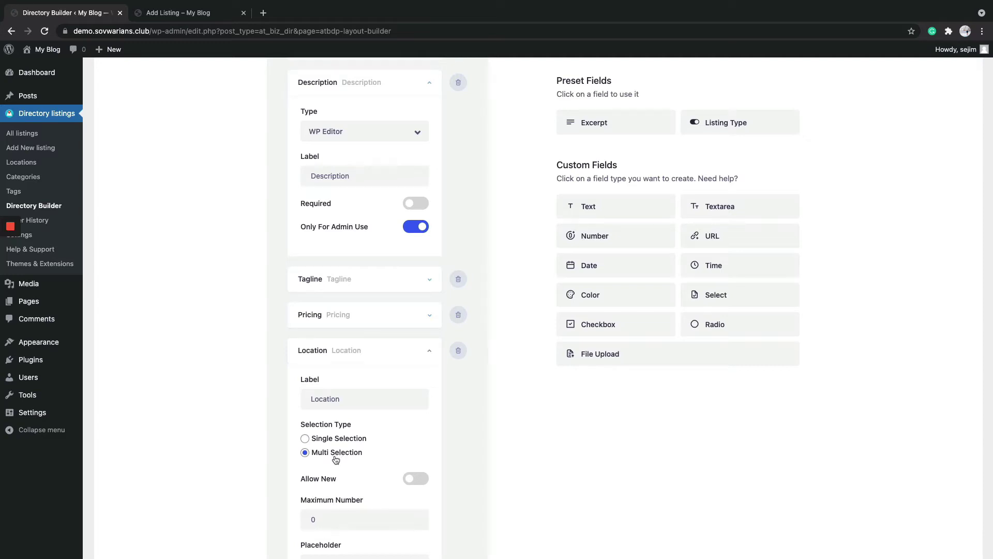
{"action": "scroll", "coordinate": [336, 459], "scroll_direction": "down", "scroll_amount": 1}
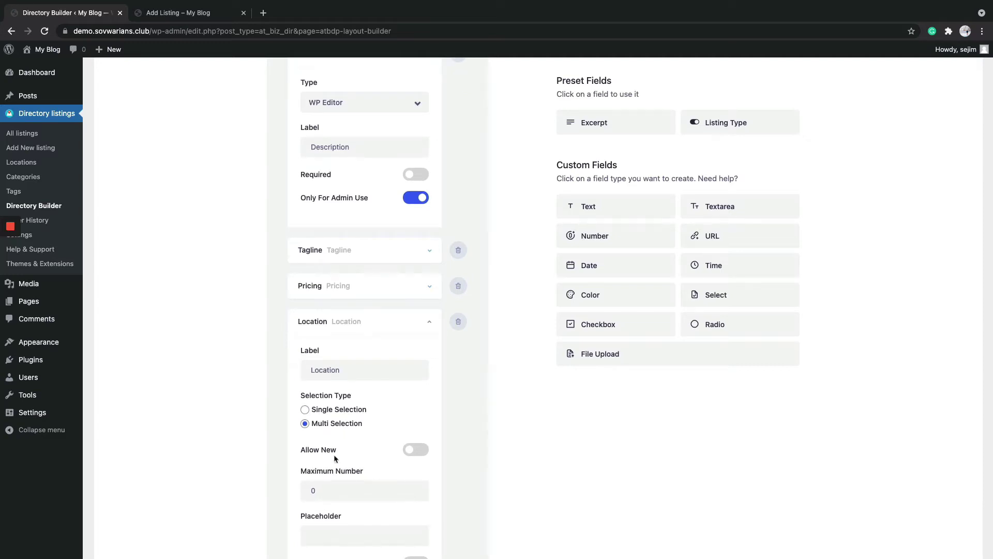
{"action": "left_click", "coordinate": [417, 455]}
{"action": "left_click", "coordinate": [429, 322]}
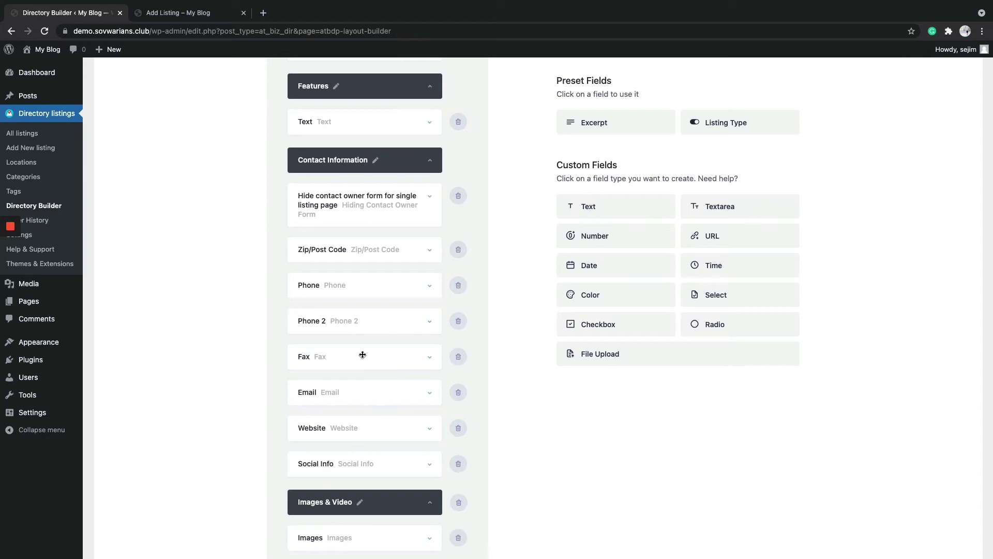
- Add a custom Select field below the Text field in the Features section
{"action": "scroll", "coordinate": [363, 355], "scroll_direction": "up", "scroll_amount": 15}
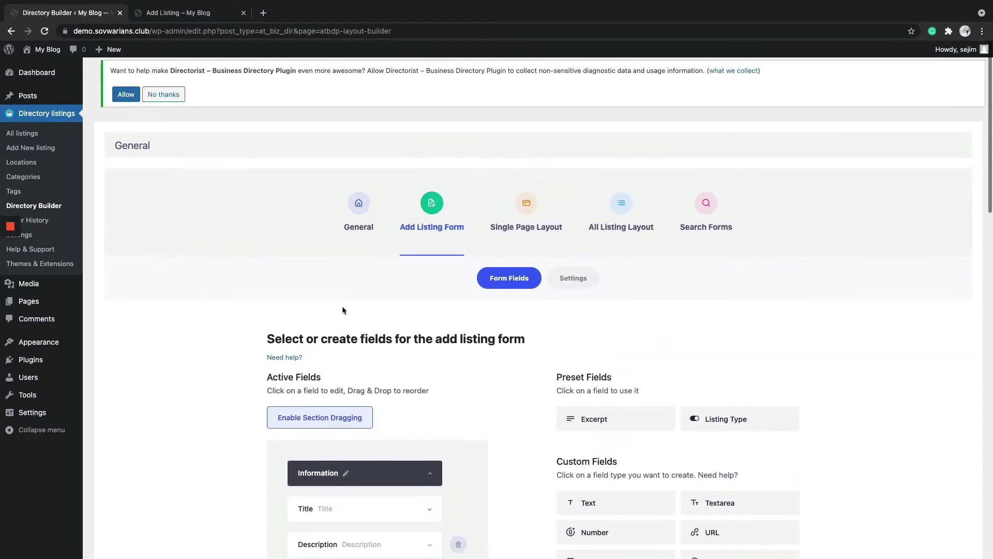
{"action": "scroll", "coordinate": [388, 294], "scroll_direction": "down", "scroll_amount": 6}
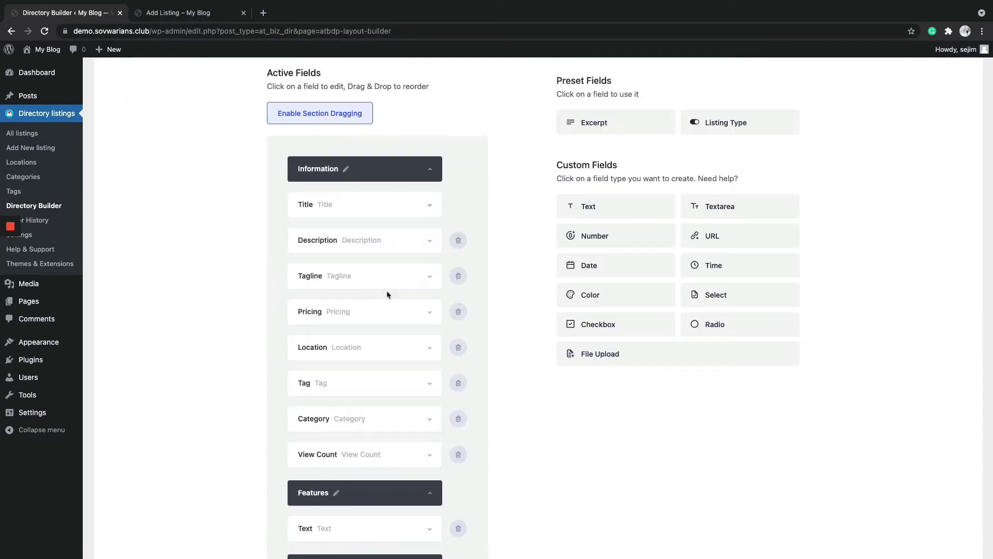
{"action": "scroll", "coordinate": [430, 283], "scroll_direction": "down", "scroll_amount": 7}
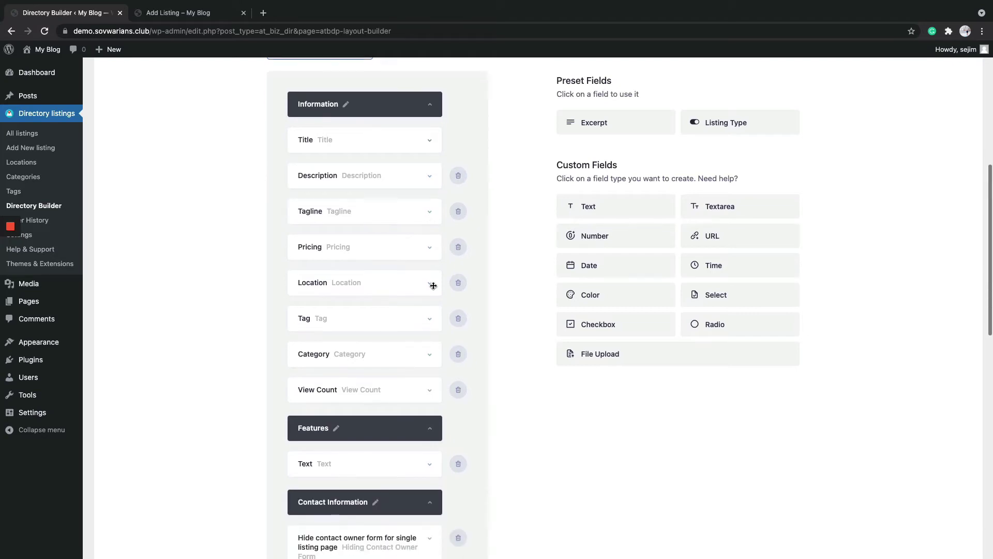
{"action": "left_click_drag", "start_coordinate": [726, 281], "coordinate": [379, 197]}
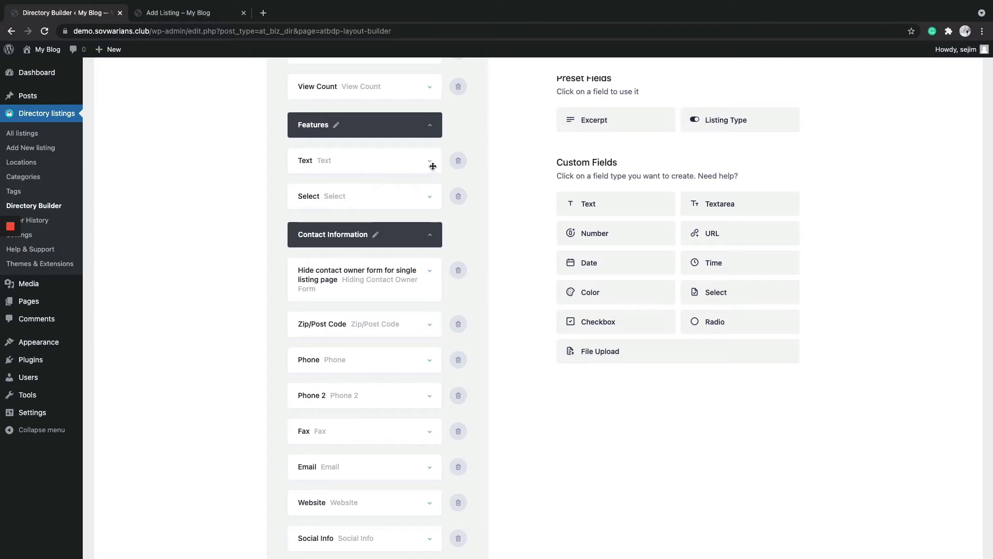
- Set the label of the Select field in the Features section to "Your favorite fruit"
{"action": "left_click", "coordinate": [431, 197]}
{"action": "scroll", "coordinate": [355, 181], "scroll_direction": "down", "scroll_amount": 2}
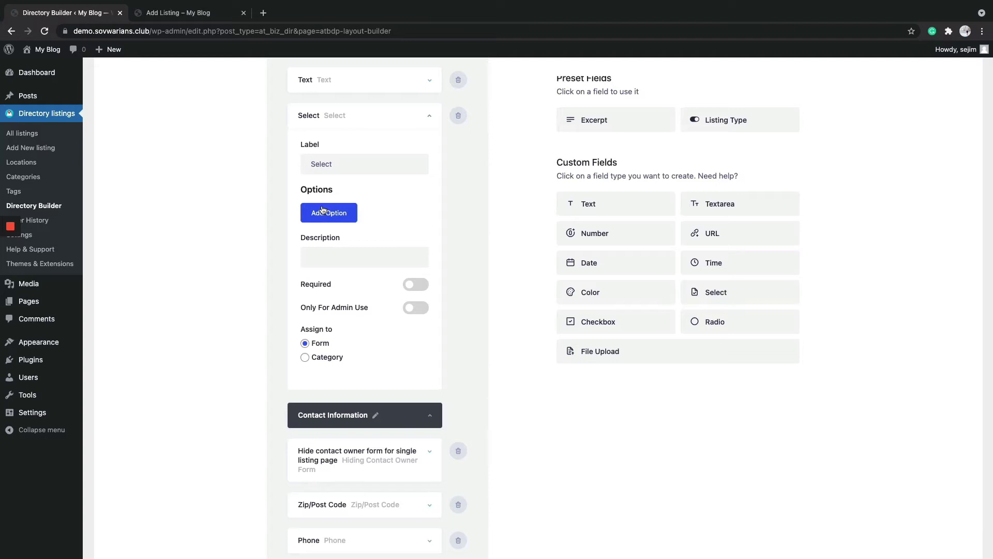
{"action": "scroll", "coordinate": [323, 200], "scroll_direction": "up", "scroll_amount": 1}
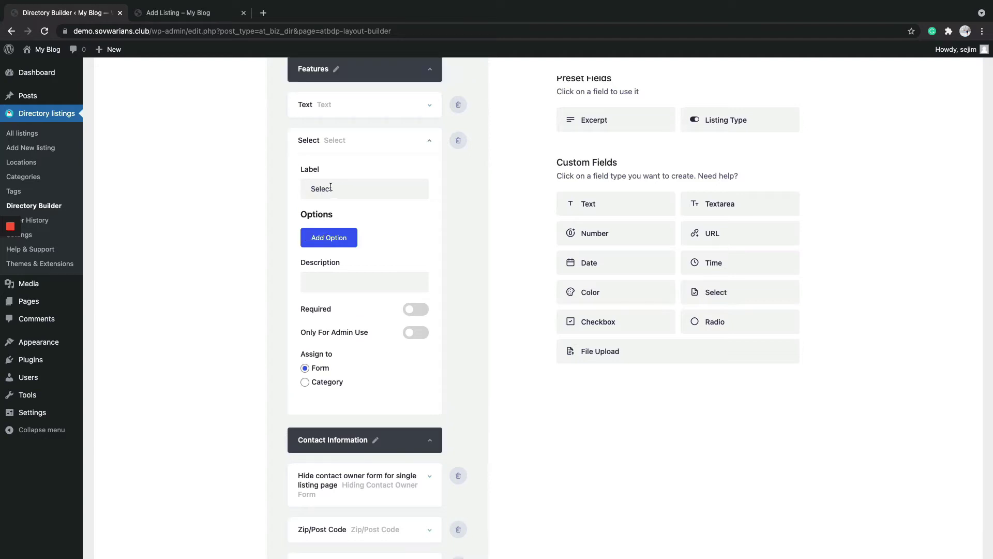
{"action": "double_click", "coordinate": [329, 187]}
{"action": "scroll", "coordinate": [397, 197], "scroll_direction": "up", "scroll_amount": 1}
{"action": "type", "text": "Your "}
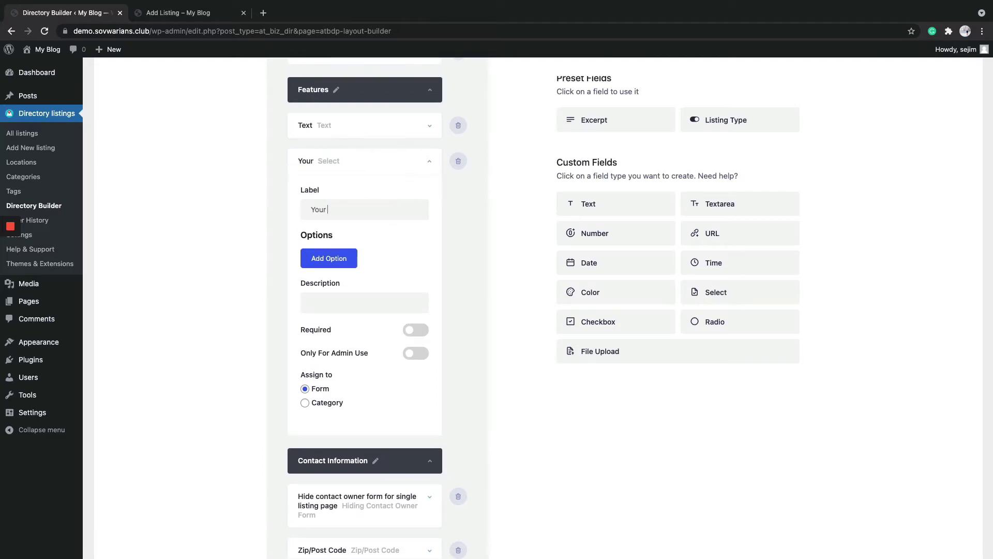
{"action": "type", "text": "faavorite fruit"}
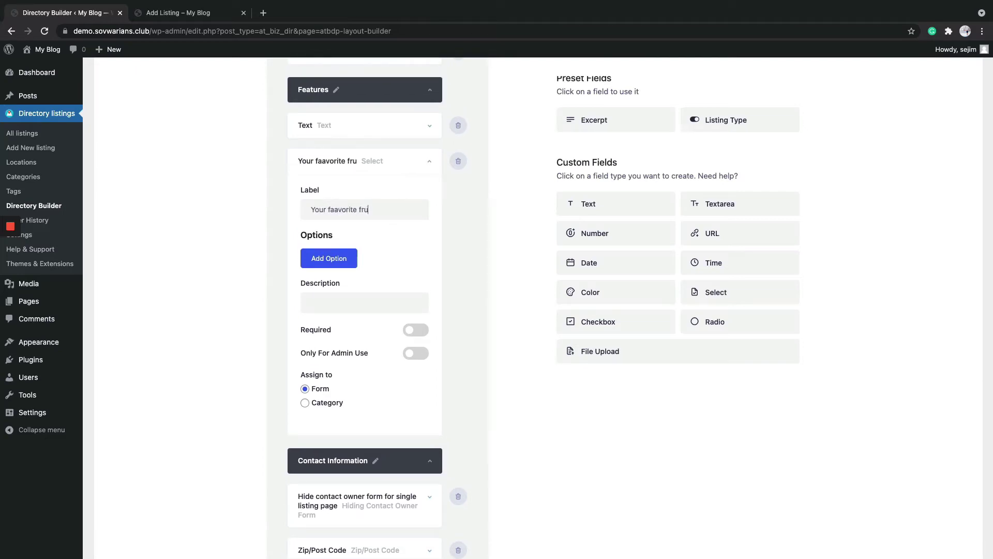
{"action": "left_click", "coordinate": [335, 209]}
{"action": "key", "text": "BackSpace"}
- Add a first option to the favorite fruit field with Mango as both value and label
{"action": "left_click", "coordinate": [333, 260]}
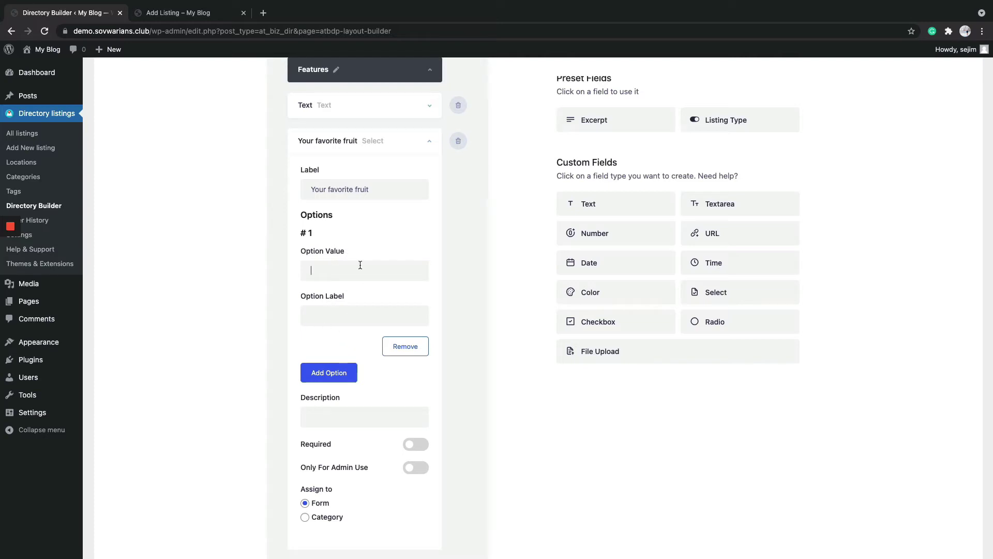
{"action": "type", "text": "Mango"}
{"action": "key", "text": "super+a"}
{"action": "key", "text": "super+c"}
{"action": "key", "text": "Tab"}
{"action": "key", "text": "super+v"}
- Add a second option with Banana as both value and label
{"action": "left_click", "coordinate": [331, 375]}
{"action": "left_click", "coordinate": [332, 402]}
{"action": "type", "text": "Banana"}
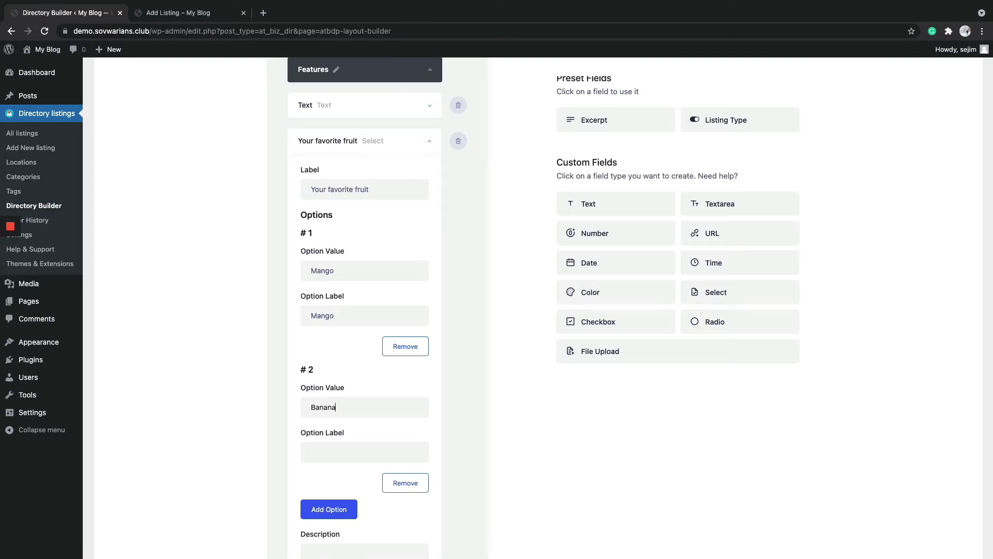
{"action": "double_click", "coordinate": [322, 412]}
{"action": "key", "text": "super+c"}
{"action": "left_click", "coordinate": [322, 452]}
{"action": "key", "text": "super+v"}
- Add a third option with Apple as both value and label
{"action": "left_click", "coordinate": [329, 509]}
{"action": "scroll", "coordinate": [363, 414], "scroll_direction": "down", "scroll_amount": 2}
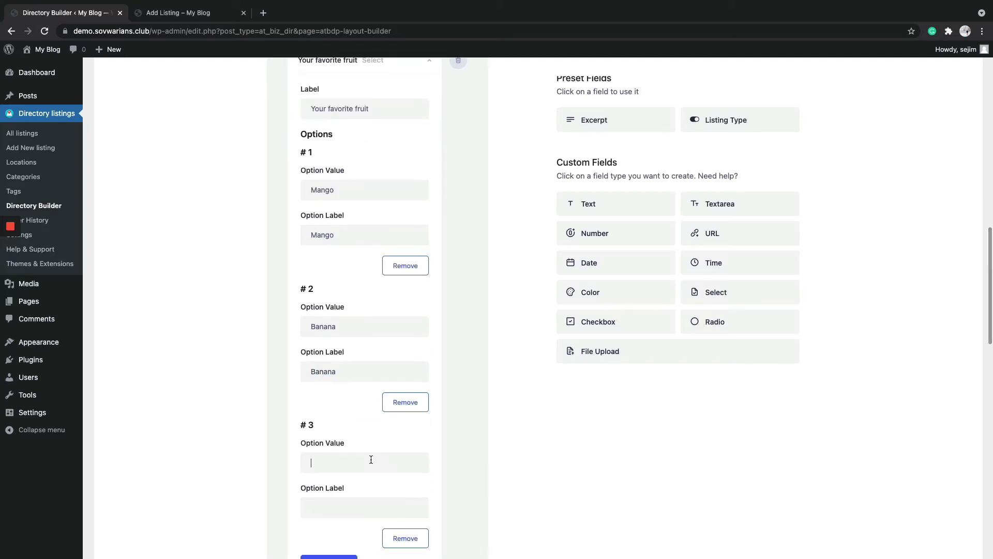
{"action": "left_click", "coordinate": [362, 462]}
{"action": "type", "text": "Apple"}
{"action": "key", "text": "Tab"}
{"action": "type", "text": "Apple"}
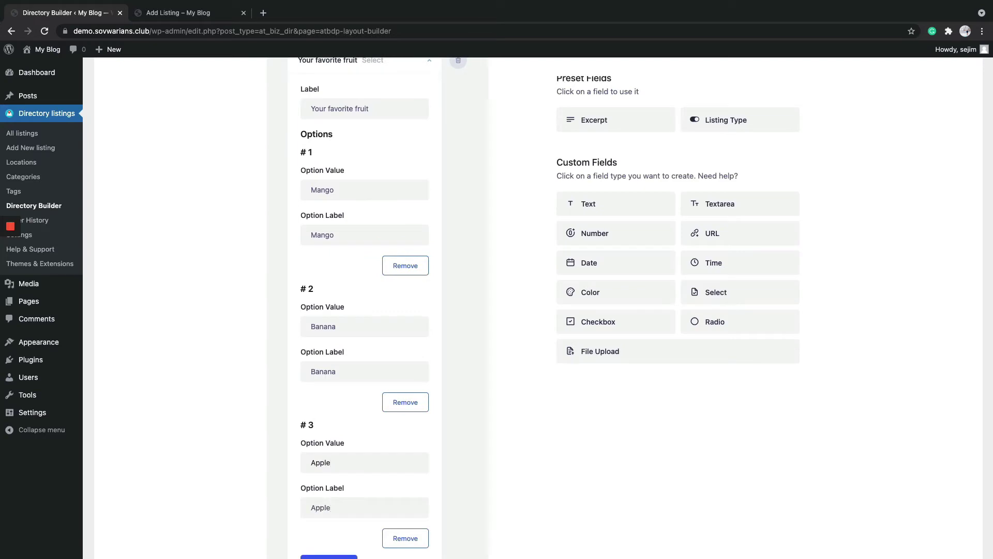
- Assign the favorite fruit field to a category instead of the whole form, choosing Food
{"action": "scroll", "coordinate": [385, 390], "scroll_direction": "down", "scroll_amount": 5}
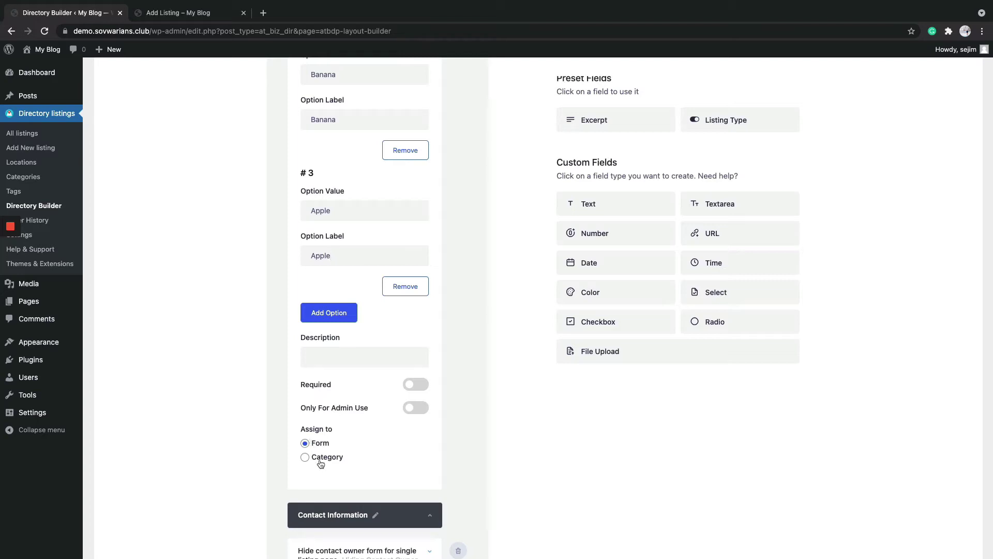
{"action": "left_click", "coordinate": [322, 460]}
{"action": "scroll", "coordinate": [323, 462], "scroll_direction": "down", "scroll_amount": 2}
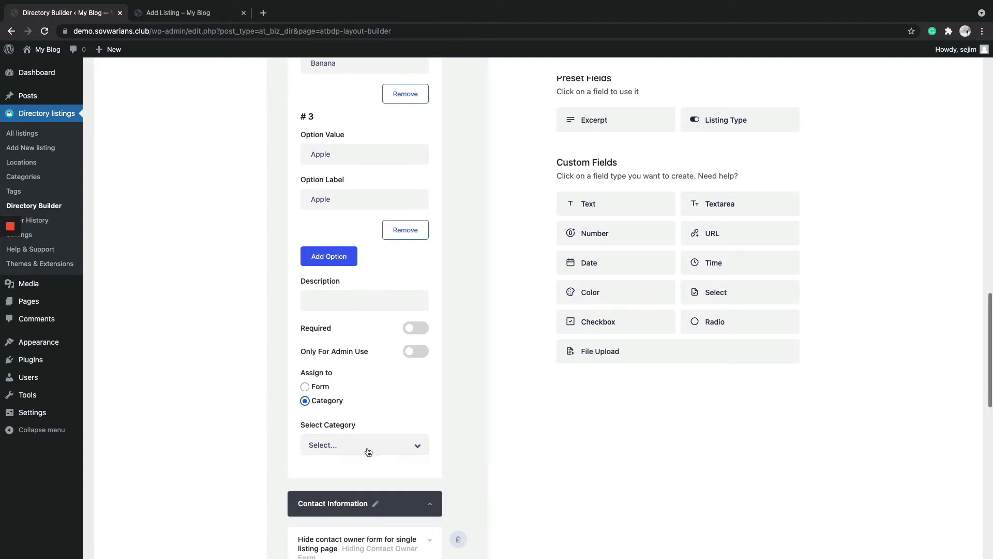
{"action": "scroll", "coordinate": [317, 418], "scroll_direction": "down", "scroll_amount": 1}
{"action": "left_click", "coordinate": [348, 416]}
{"action": "scroll", "coordinate": [349, 416], "scroll_direction": "down", "scroll_amount": 2}
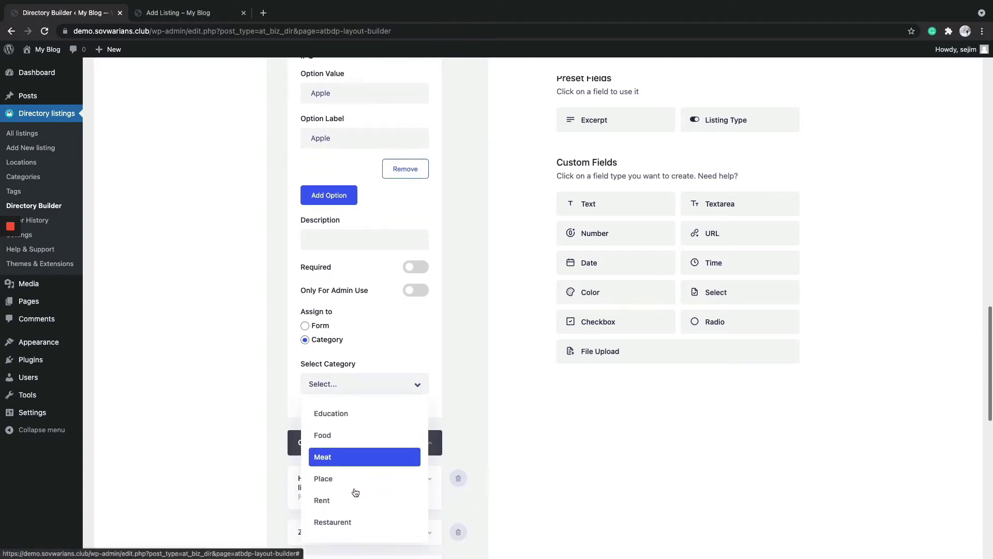
{"action": "left_click", "coordinate": [343, 414]}
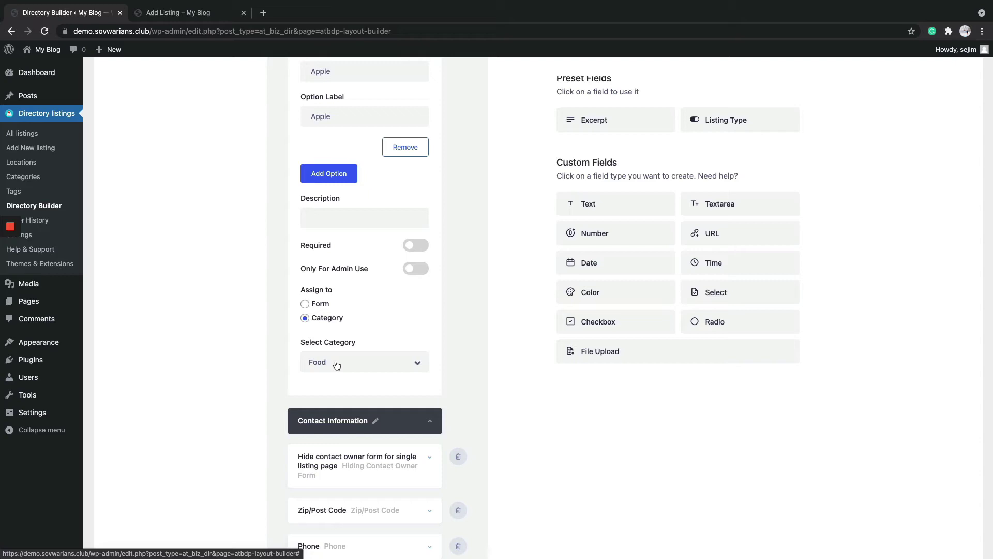
- Switch the favorite fruit field's assignment to Form and back to Category
{"action": "scroll", "coordinate": [336, 365], "scroll_direction": "down", "scroll_amount": 2}
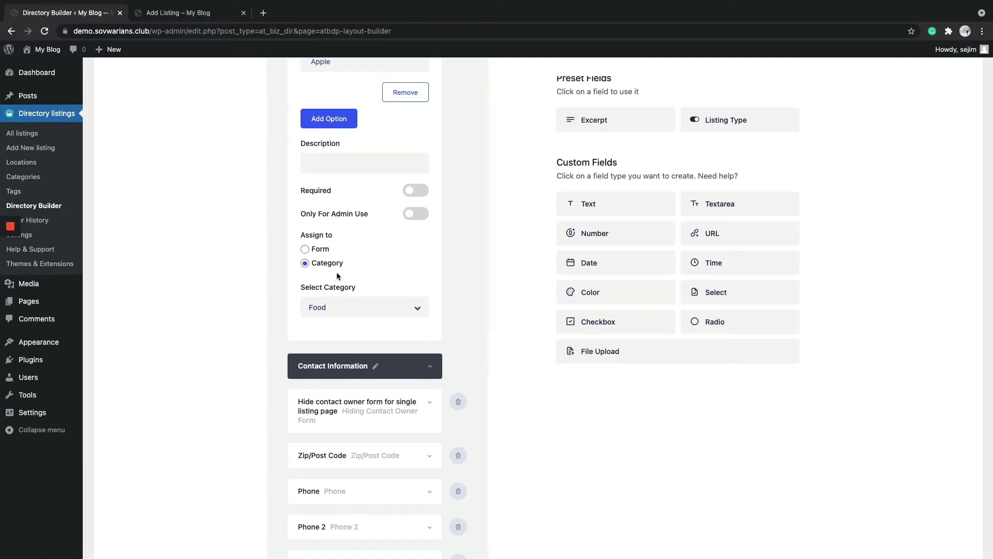
{"action": "left_click", "coordinate": [312, 249]}
{"action": "left_click", "coordinate": [318, 263]}
{"action": "scroll", "coordinate": [480, 313], "scroll_direction": "up", "scroll_amount": 4}
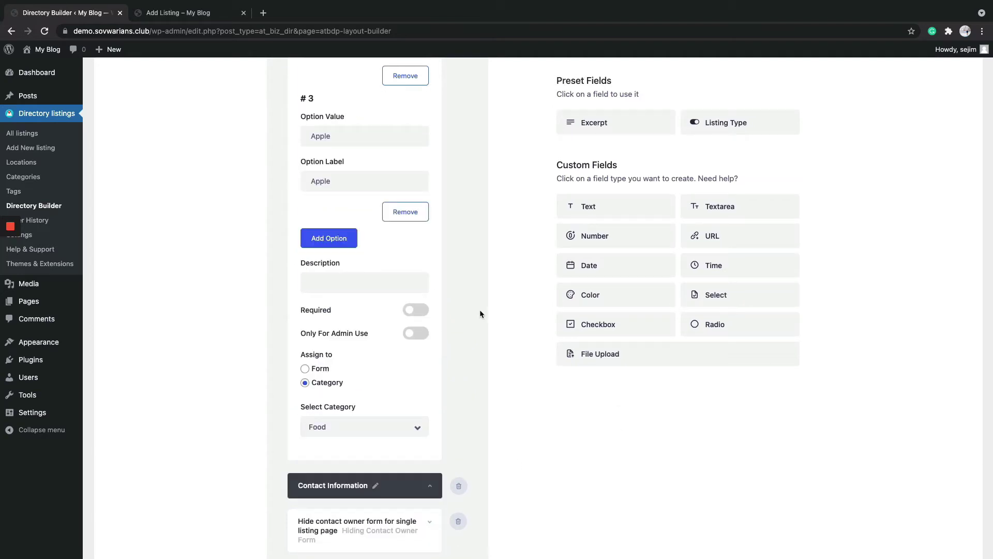
- Add the Your favorite fruit field to the Tag section of the single page layout's contents
{"action": "scroll", "coordinate": [480, 309], "scroll_direction": "up", "scroll_amount": 10}
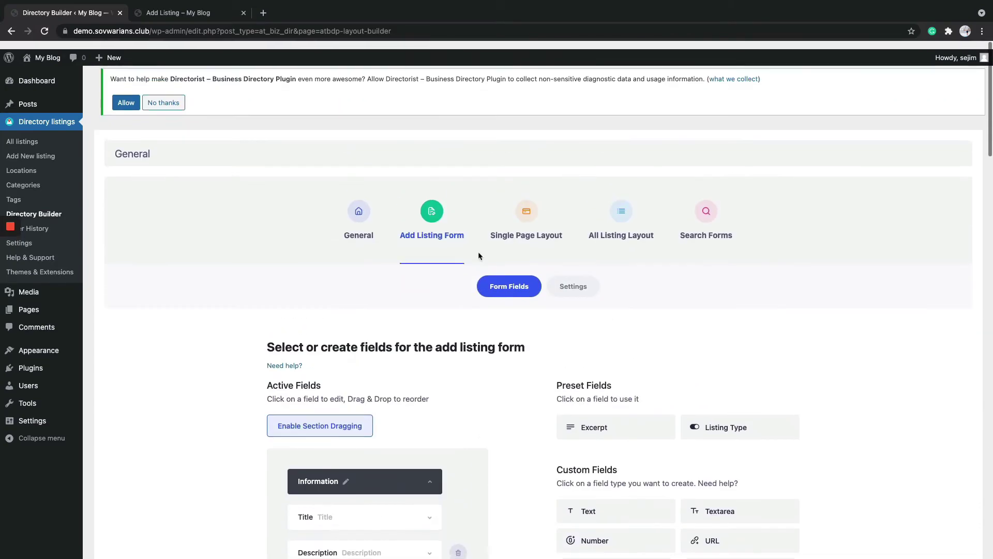
{"action": "scroll", "coordinate": [478, 256], "scroll_direction": "down", "scroll_amount": 1}
{"action": "left_click", "coordinate": [527, 223]}
{"action": "left_click", "coordinate": [538, 278]}
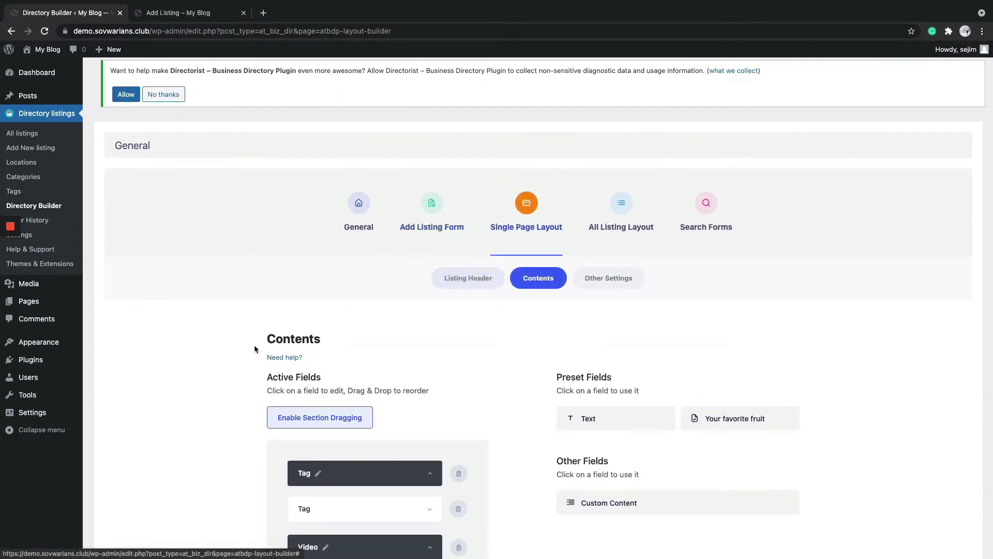
{"action": "scroll", "coordinate": [313, 375], "scroll_direction": "down", "scroll_amount": 2}
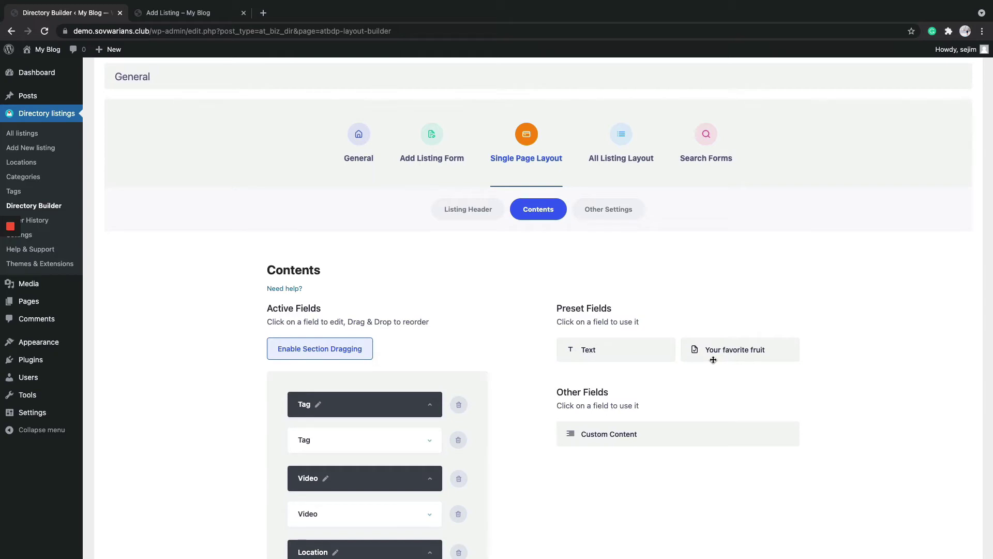
{"action": "scroll", "coordinate": [532, 352], "scroll_direction": "down", "scroll_amount": 3}
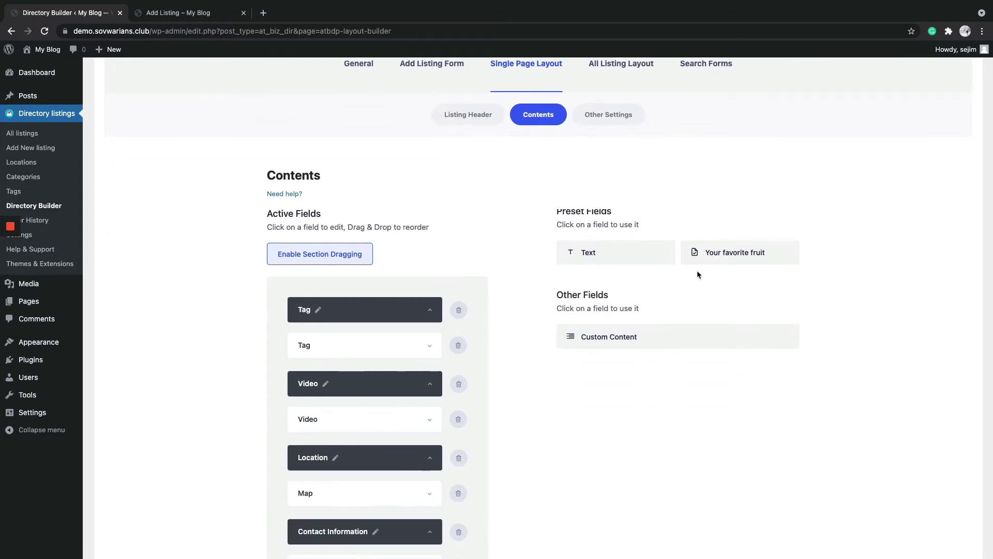
{"action": "left_click_drag", "start_coordinate": [744, 253], "coordinate": [359, 381]}
- Review the add listing form's settings for terms, privacy policy, submission and guest listing submission
{"action": "scroll", "coordinate": [475, 359], "scroll_direction": "up", "scroll_amount": 2}
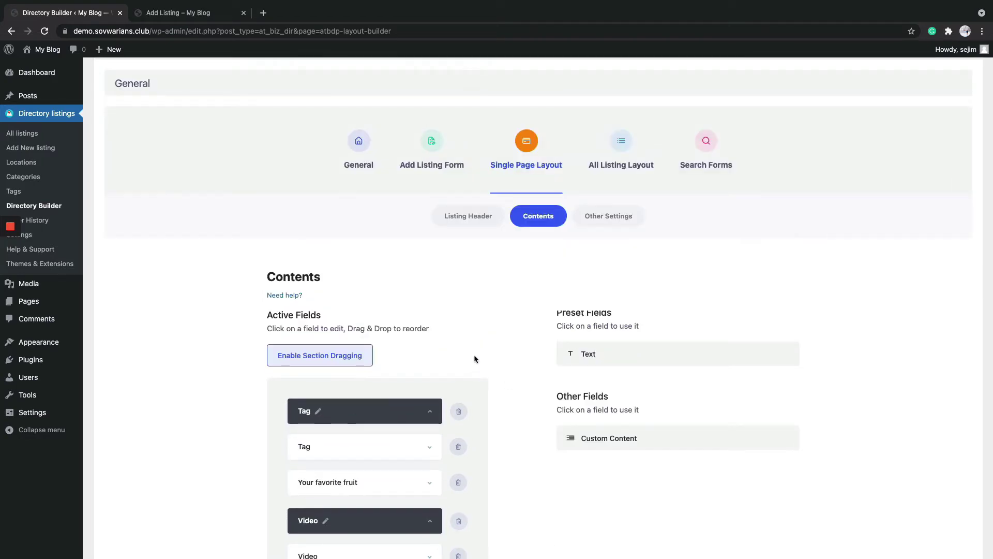
{"action": "left_click", "coordinate": [432, 150]}
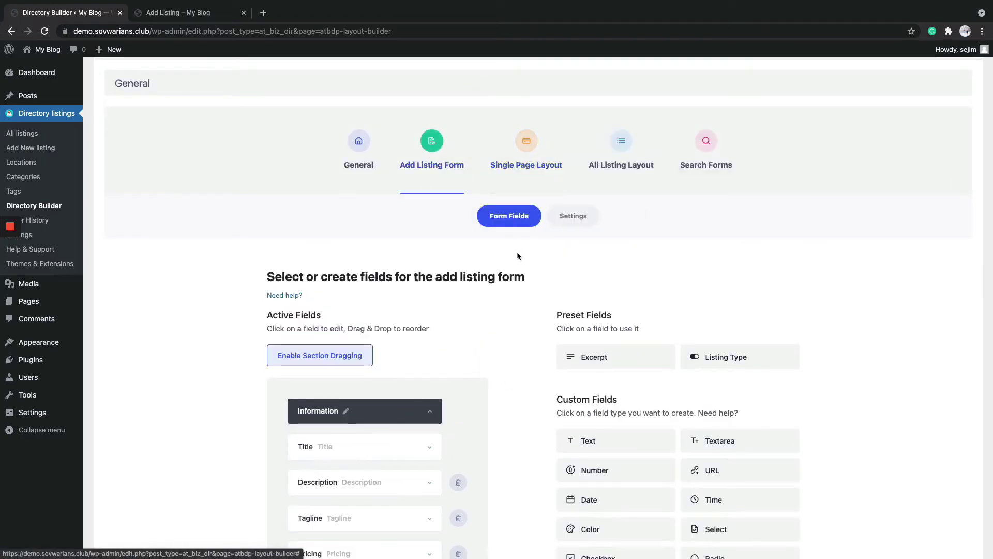
{"action": "left_click", "coordinate": [550, 221]}
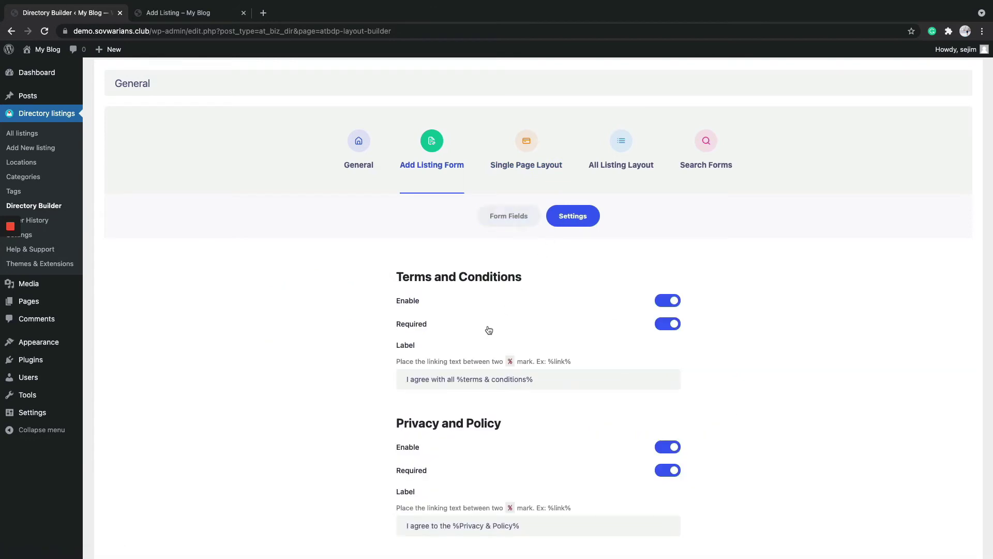
{"action": "scroll", "coordinate": [458, 293], "scroll_direction": "down", "scroll_amount": 1}
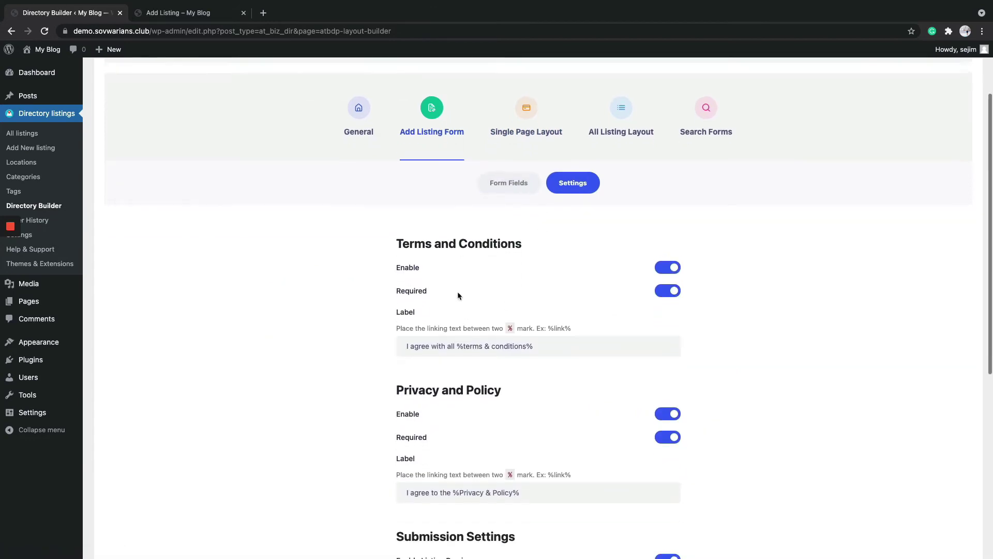
{"action": "scroll", "coordinate": [473, 399], "scroll_direction": "down", "scroll_amount": 2}
{"action": "scroll", "coordinate": [473, 399], "scroll_direction": "down", "scroll_amount": 1}
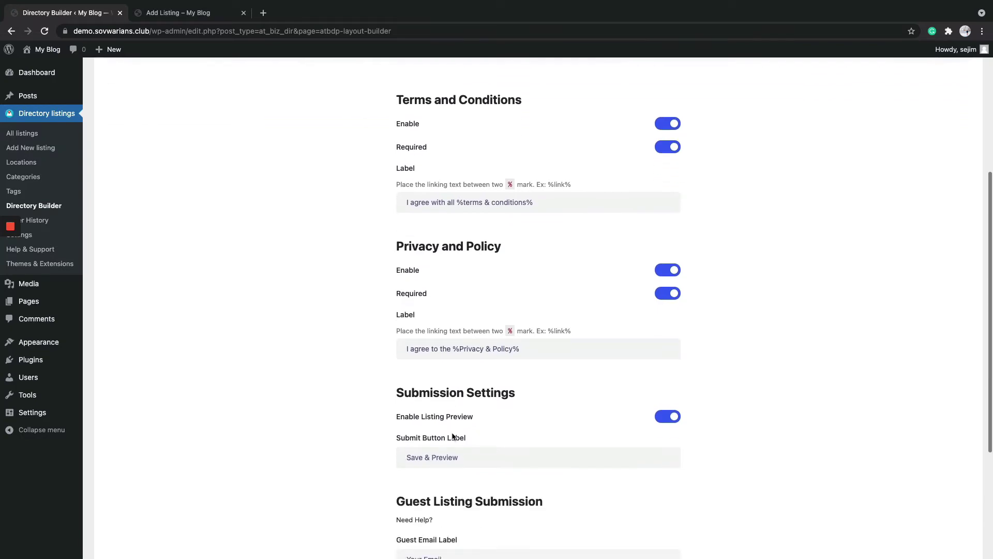
{"action": "scroll", "coordinate": [476, 414], "scroll_direction": "down", "scroll_amount": 1}
{"action": "scroll", "coordinate": [480, 432], "scroll_direction": "down", "scroll_amount": 2}
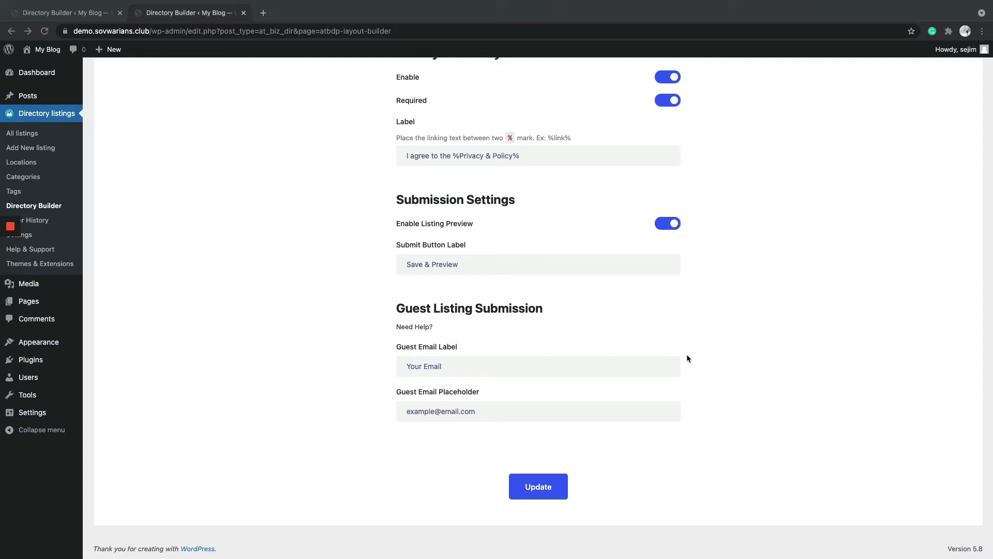
- In the incognito Add Listing form, fill in the guest's email, accept the privacy policy and terms, and submit The Sealed Nectar for preview
{"action": "key", "text": "ctrl+Right"}
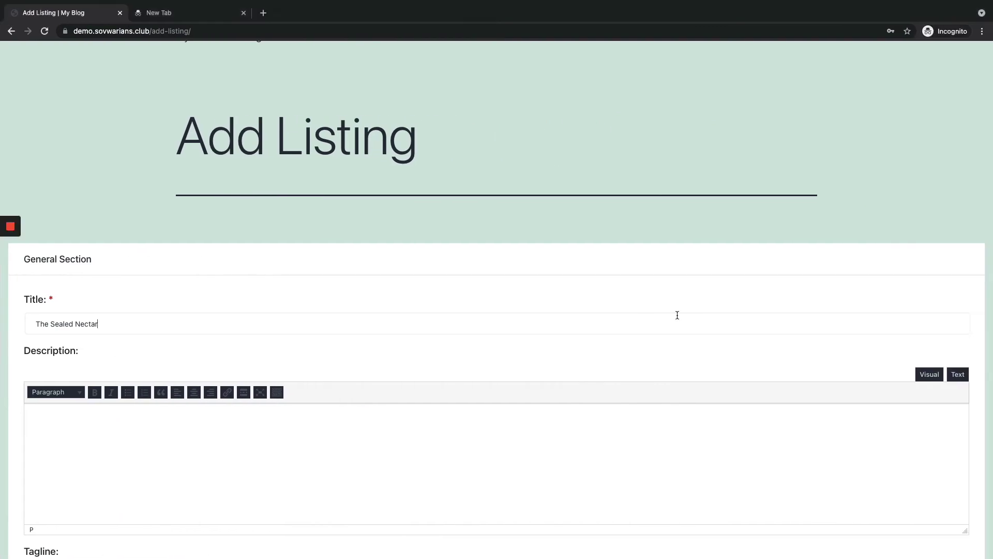
{"action": "scroll", "coordinate": [632, 352], "scroll_direction": "down", "scroll_amount": 7}
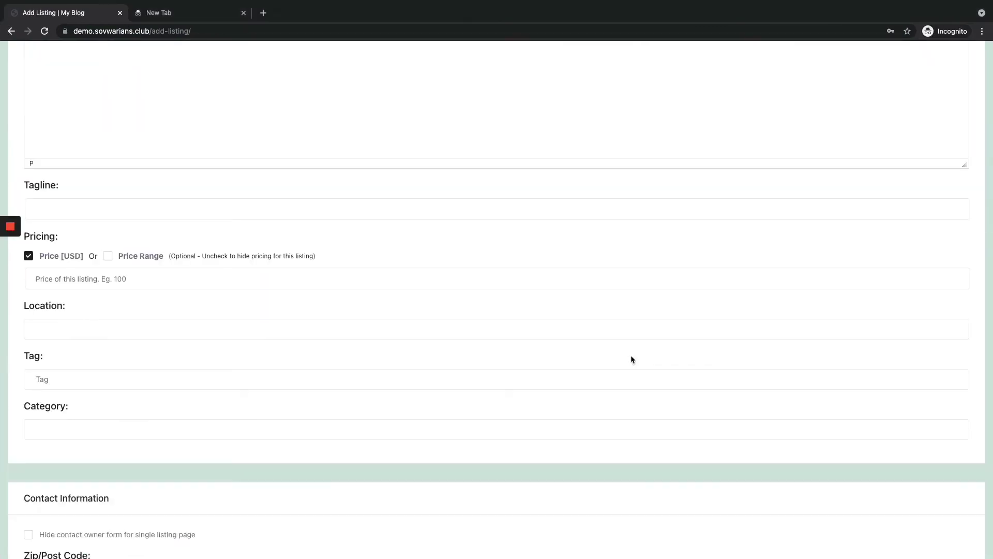
{"action": "scroll", "coordinate": [633, 357], "scroll_direction": "down", "scroll_amount": 15}
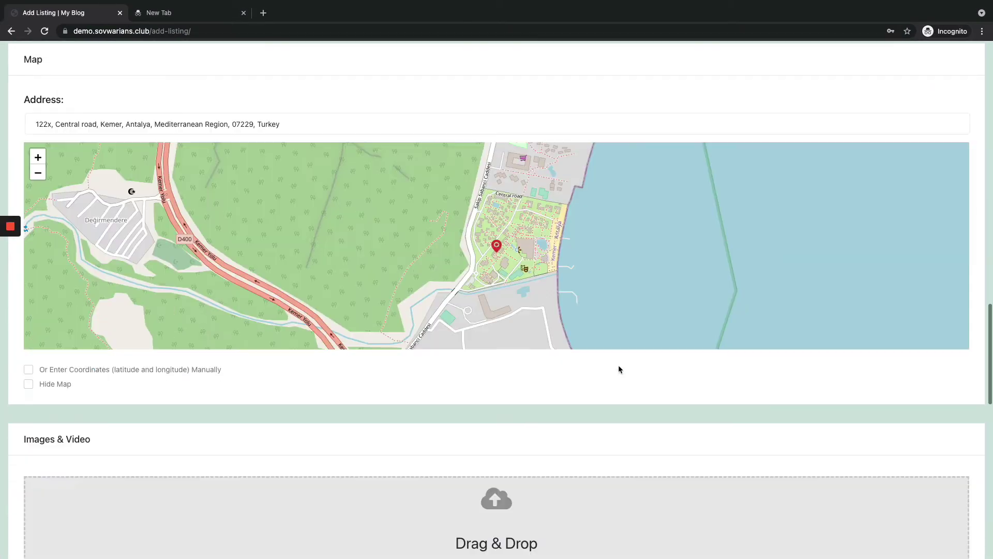
{"action": "scroll", "coordinate": [433, 337], "scroll_direction": "down", "scroll_amount": 3}
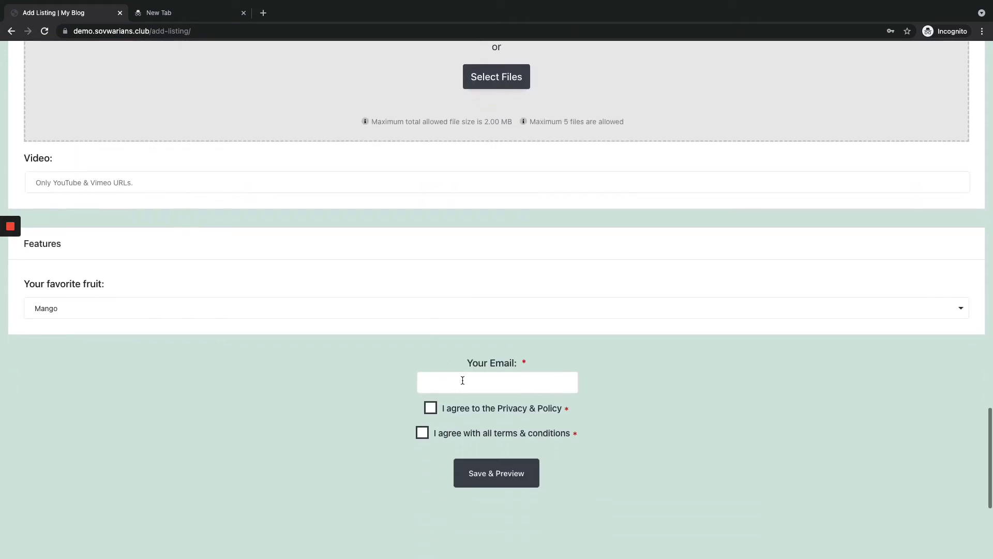
{"action": "scroll", "coordinate": [559, 352], "scroll_direction": "down", "scroll_amount": 2}
{"action": "left_click", "coordinate": [467, 358]}
{"action": "left_click", "coordinate": [442, 383]}
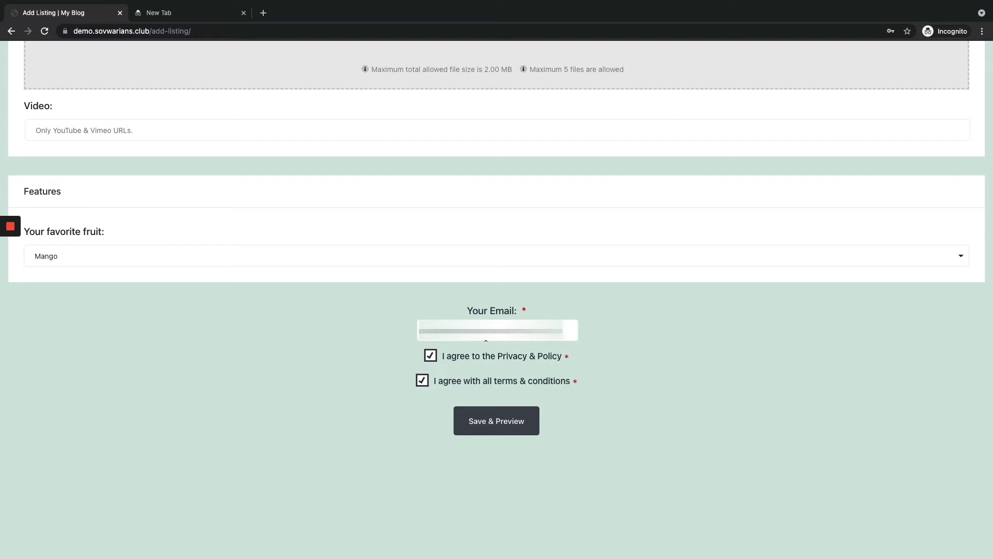
{"action": "scroll", "coordinate": [495, 362], "scroll_direction": "down", "scroll_amount": 1}
{"action": "left_click", "coordinate": [504, 382]}
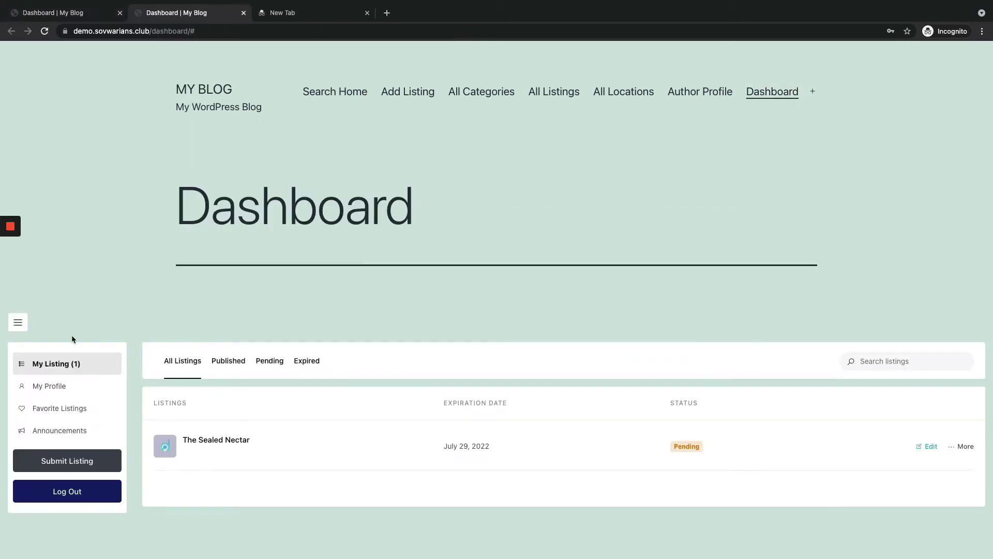
- Examine the My Profile section of the front-end user dashboard and return to the first dashboard page
{"action": "scroll", "coordinate": [72, 339], "scroll_direction": "down", "scroll_amount": 1}
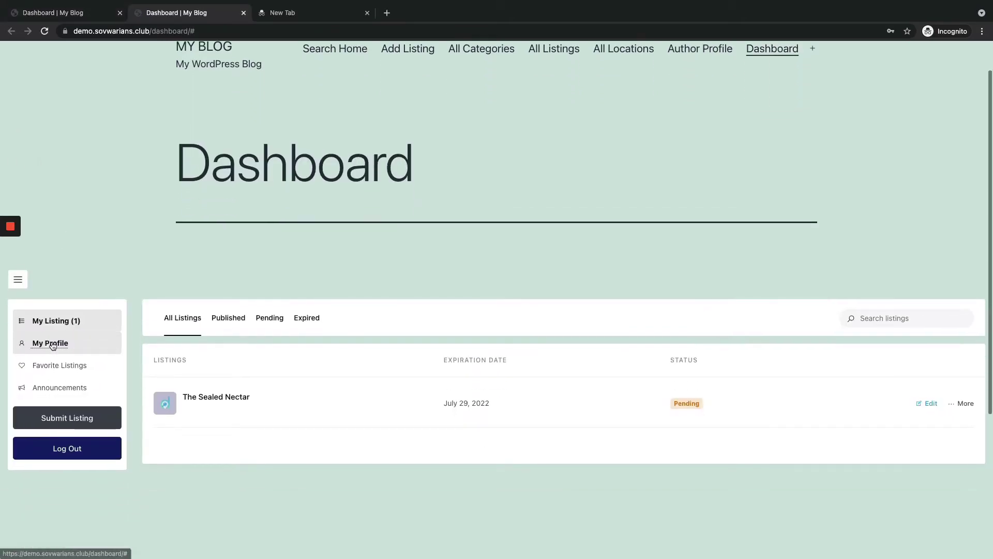
{"action": "left_click", "coordinate": [73, 341]}
{"action": "scroll", "coordinate": [341, 263], "scroll_direction": "down", "scroll_amount": 8}
{"action": "scroll", "coordinate": [337, 340], "scroll_direction": "down", "scroll_amount": 3}
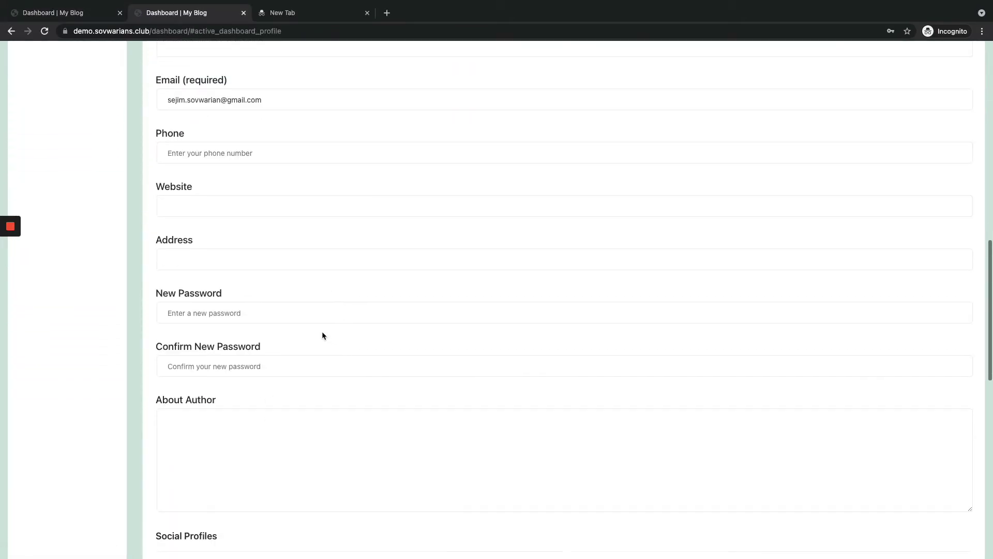
{"action": "scroll", "coordinate": [321, 332], "scroll_direction": "down", "scroll_amount": 4}
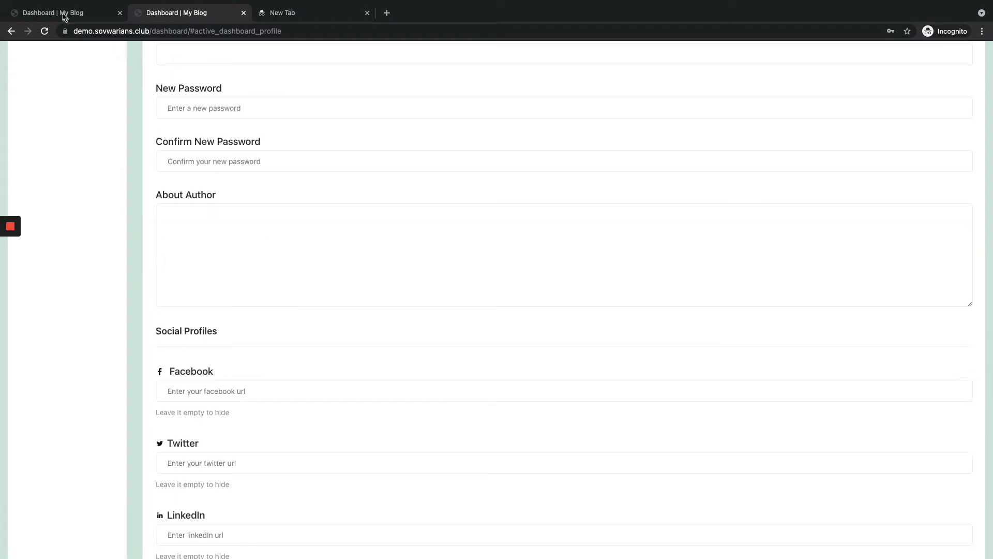
{"action": "left_click", "coordinate": [62, 14]}
- Return to the WordPress admin and review the general listing settings of the directory, down to Guest Listing Submission
{"action": "key", "text": "ctrl+Left"}
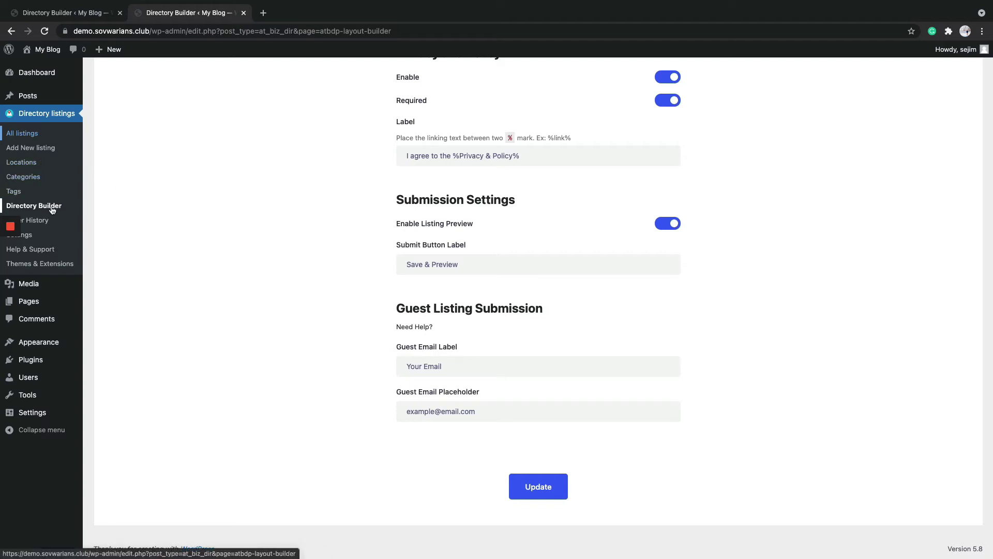
{"action": "scroll", "coordinate": [51, 201], "scroll_direction": "up", "scroll_amount": 1}
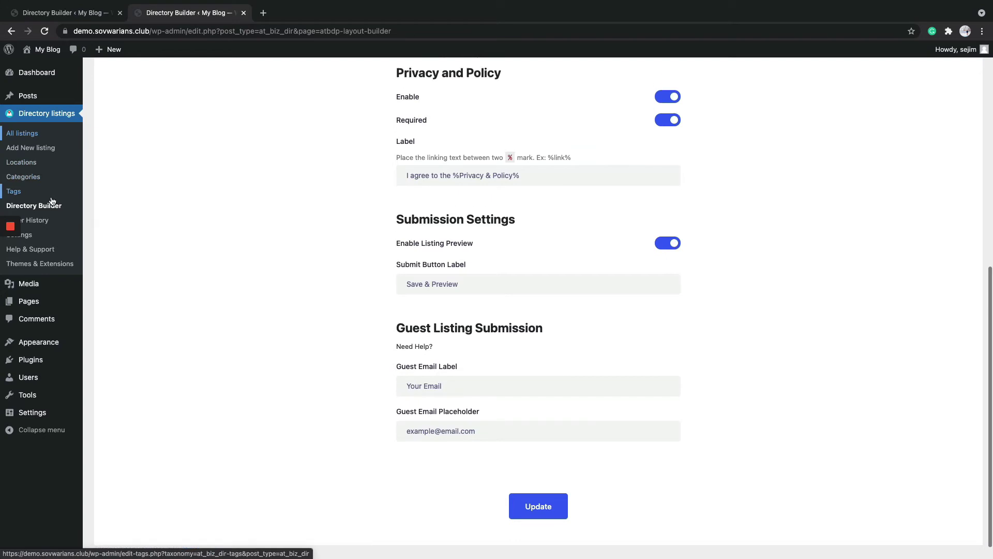
{"action": "left_click", "coordinate": [47, 239]}
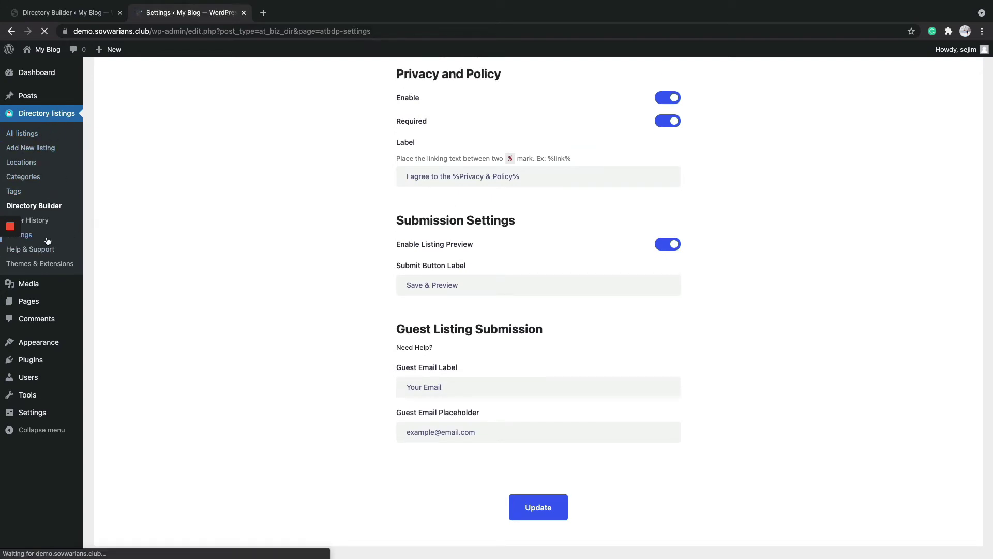
{"action": "scroll", "coordinate": [243, 184], "scroll_direction": "down", "scroll_amount": 1}
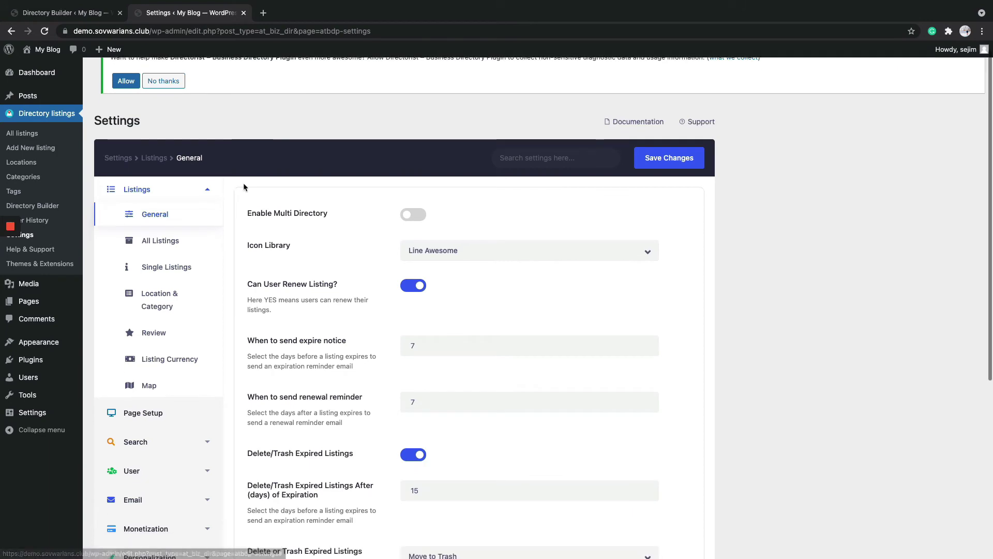
{"action": "scroll", "coordinate": [310, 204], "scroll_direction": "down", "scroll_amount": 5}
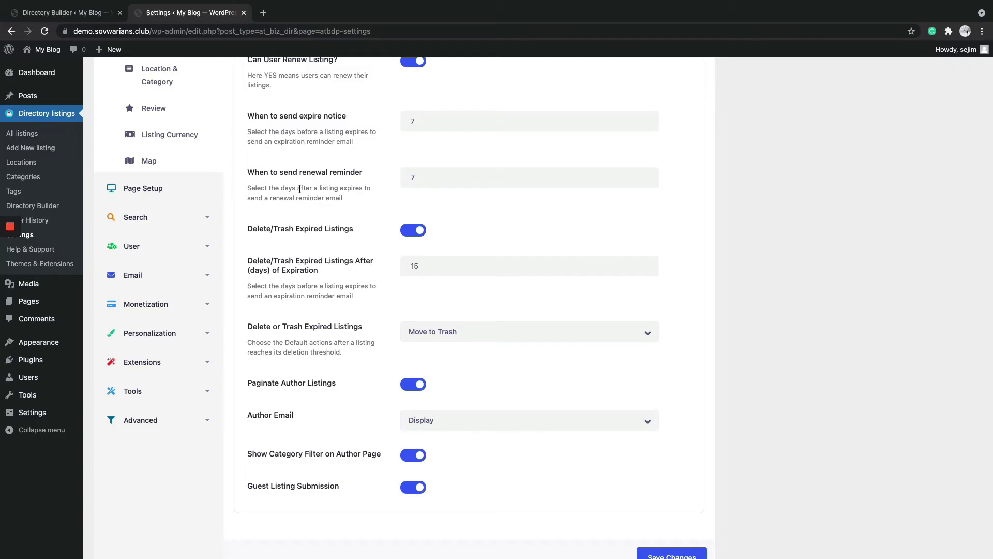
{"action": "scroll", "coordinate": [299, 189], "scroll_direction": "up", "scroll_amount": 1}
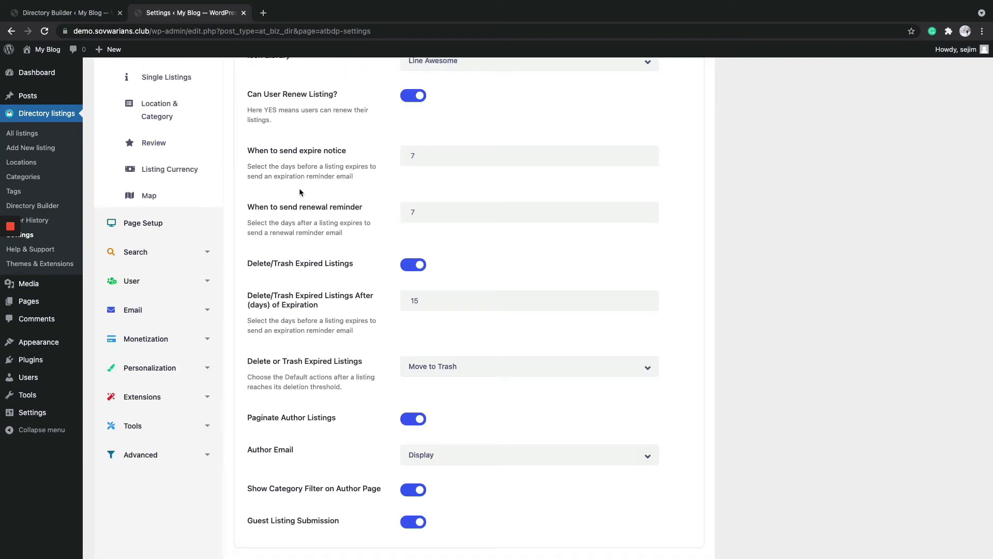
- Open the Single Page Layout in Directory Builder and examine its listing header
{"action": "left_click", "coordinate": [58, 208]}
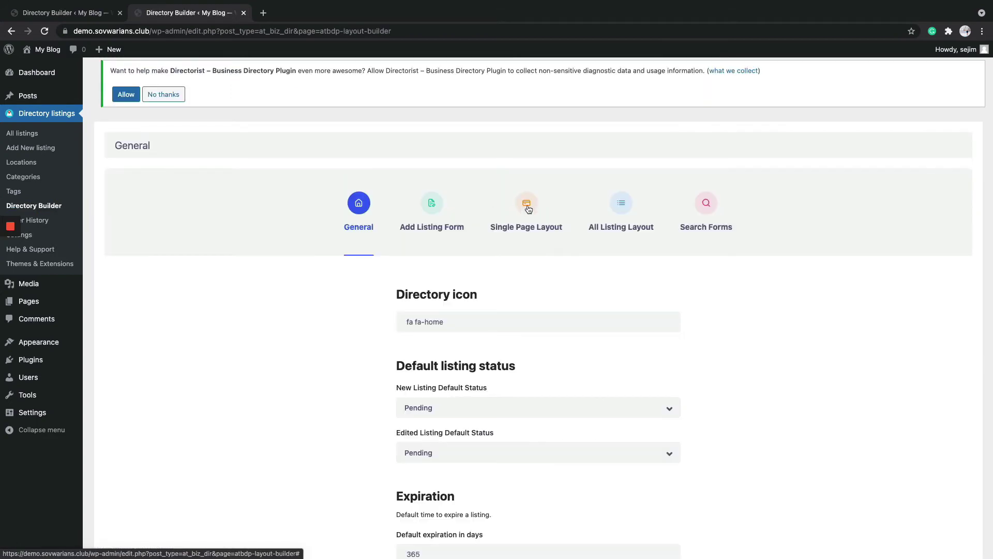
{"action": "left_click", "coordinate": [528, 208]}
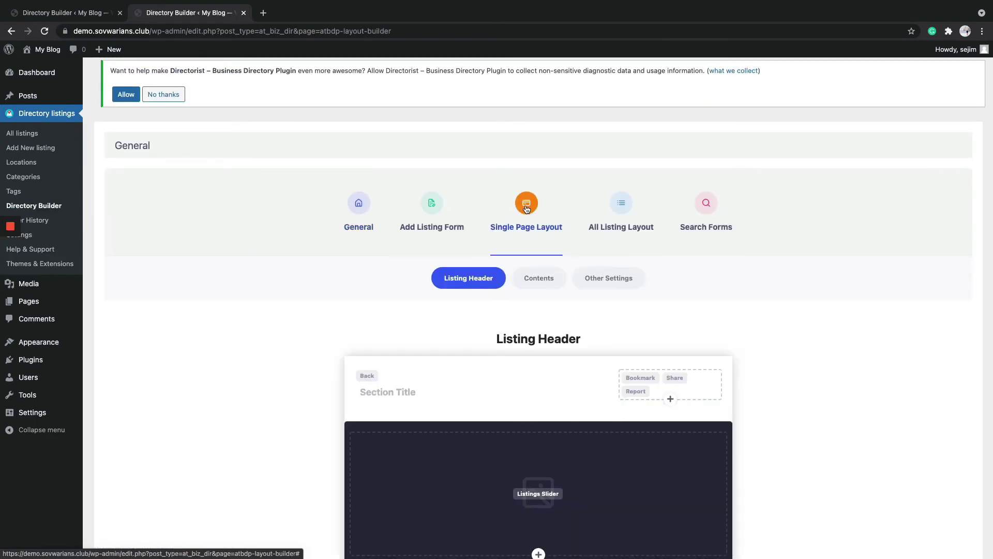
{"action": "scroll", "coordinate": [538, 218], "scroll_direction": "down", "scroll_amount": 3}
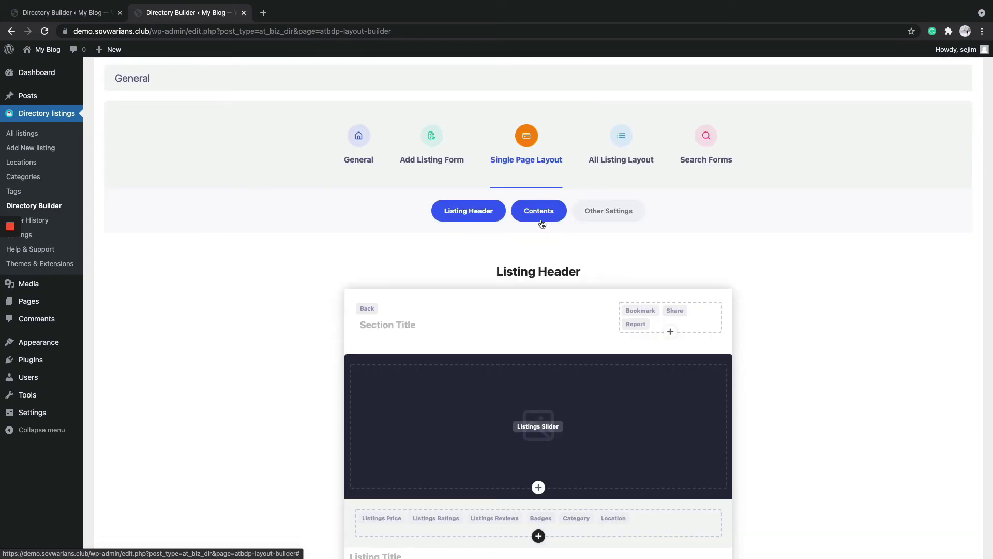
{"action": "left_click", "coordinate": [540, 222]}
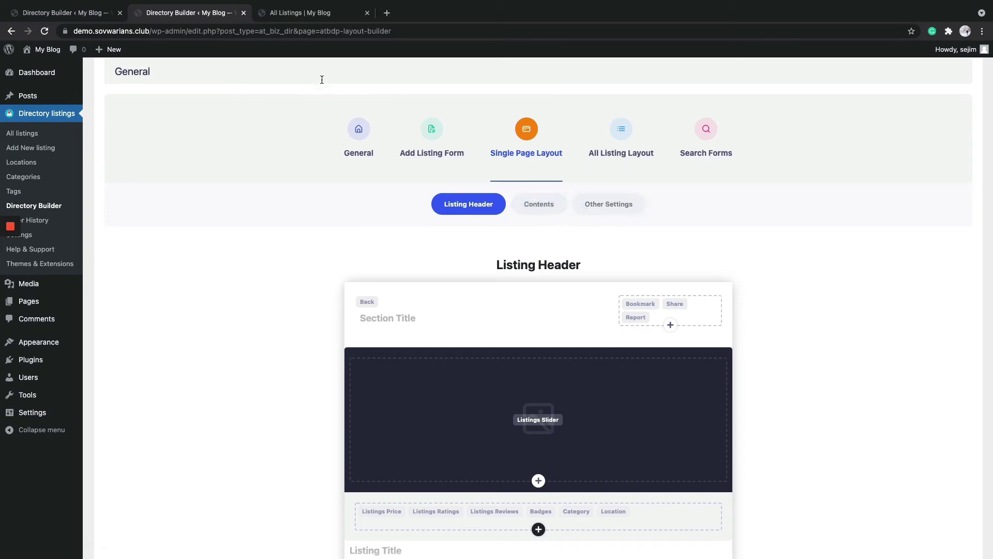
- Open The Sealed Nectar from the All Listings page, examine its single listing page, and return to Directory Builder
{"action": "left_click", "coordinate": [318, 14]}
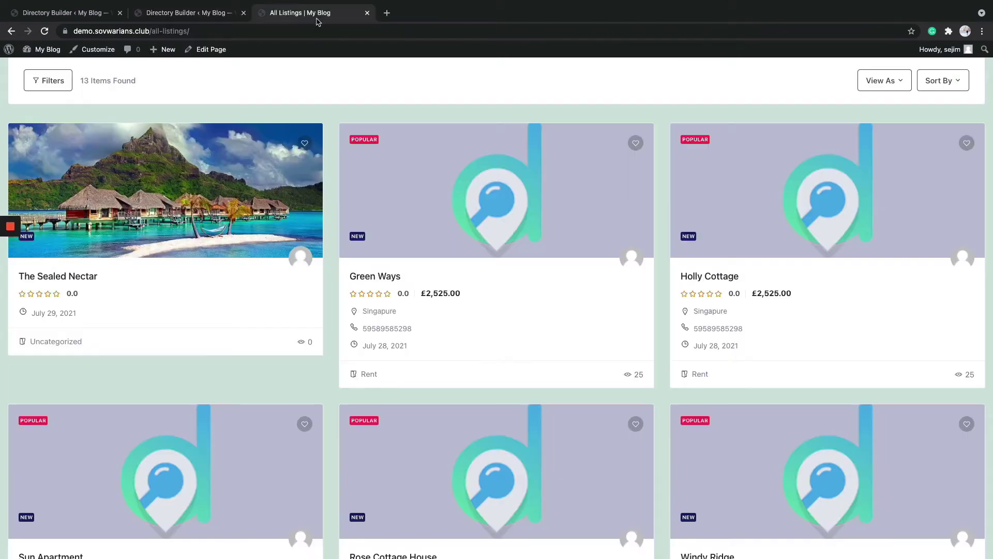
{"action": "left_click", "coordinate": [127, 274]}
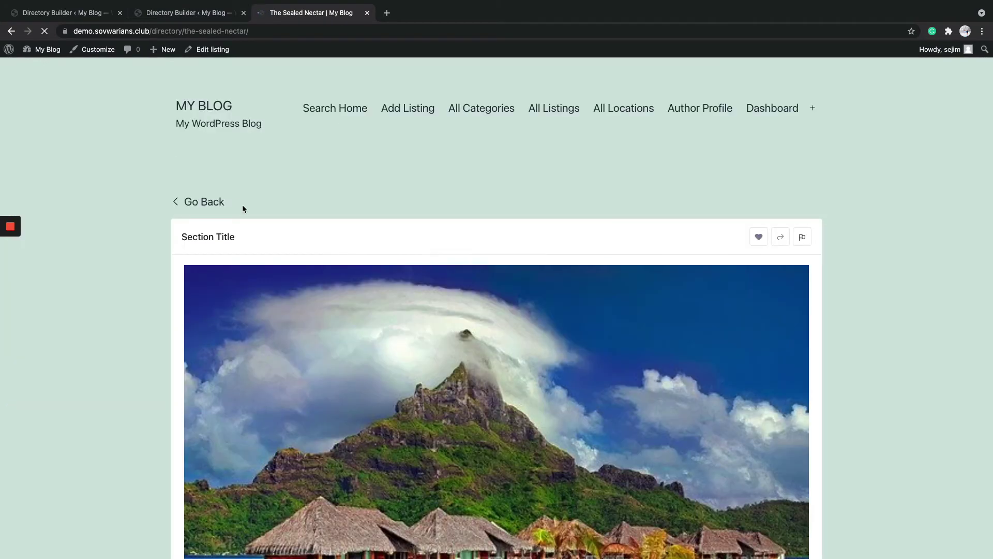
{"action": "scroll", "coordinate": [242, 205], "scroll_direction": "down", "scroll_amount": 3}
{"action": "scroll", "coordinate": [250, 166], "scroll_direction": "down", "scroll_amount": 5}
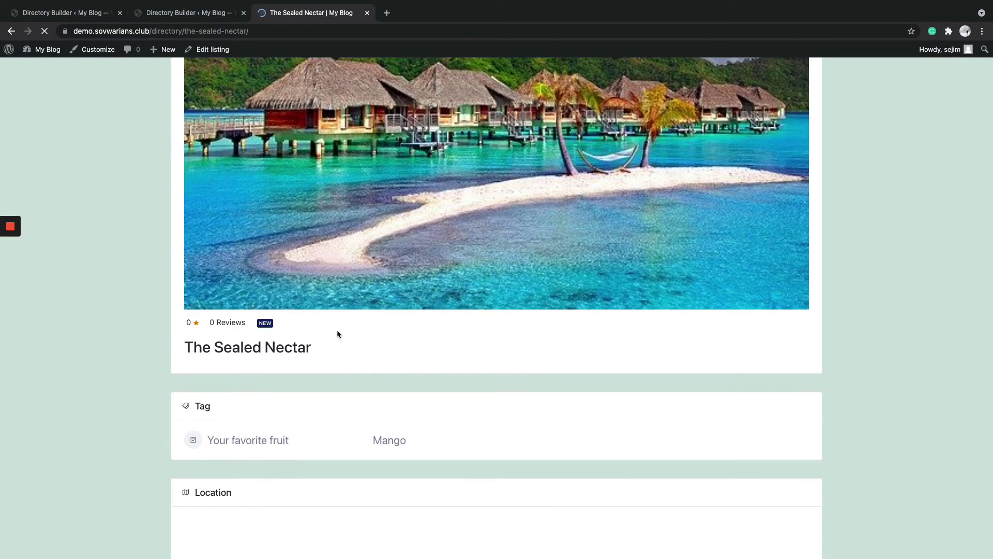
{"action": "left_click", "coordinate": [199, 13]}
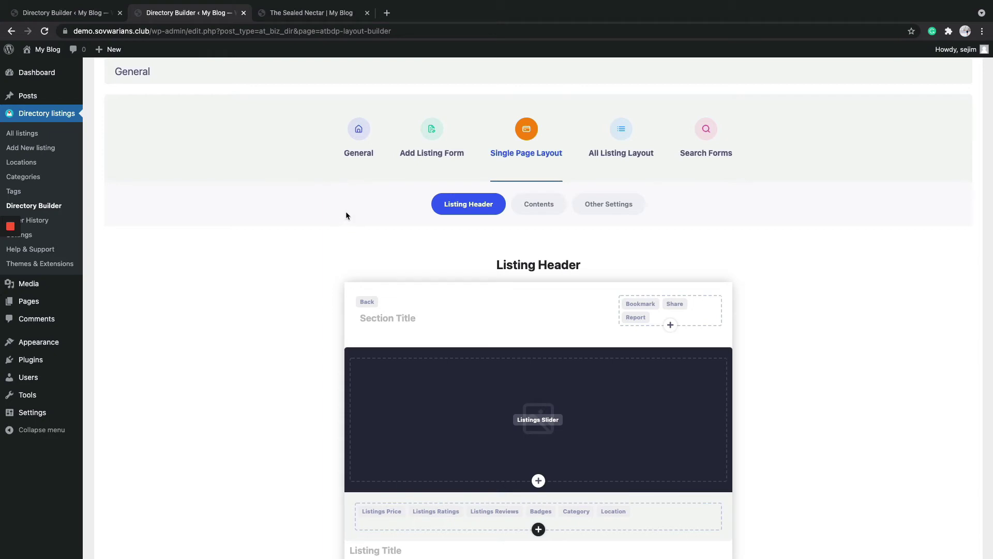
- Open the Section Title options in the listing header, examine the label and icon settings, and close them
{"action": "scroll", "coordinate": [346, 211], "scroll_direction": "down", "scroll_amount": 3}
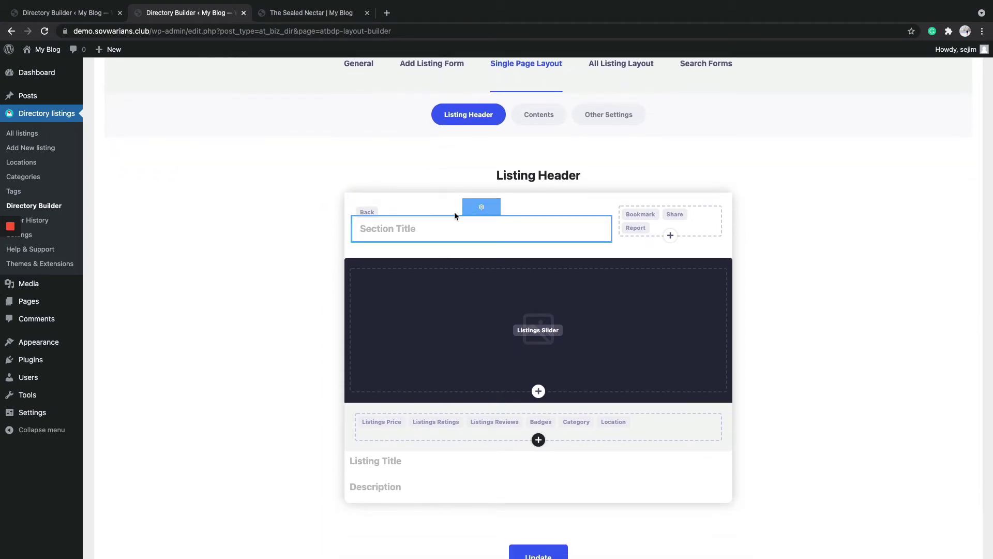
{"action": "mouse_move", "coordinate": [485, 212]}
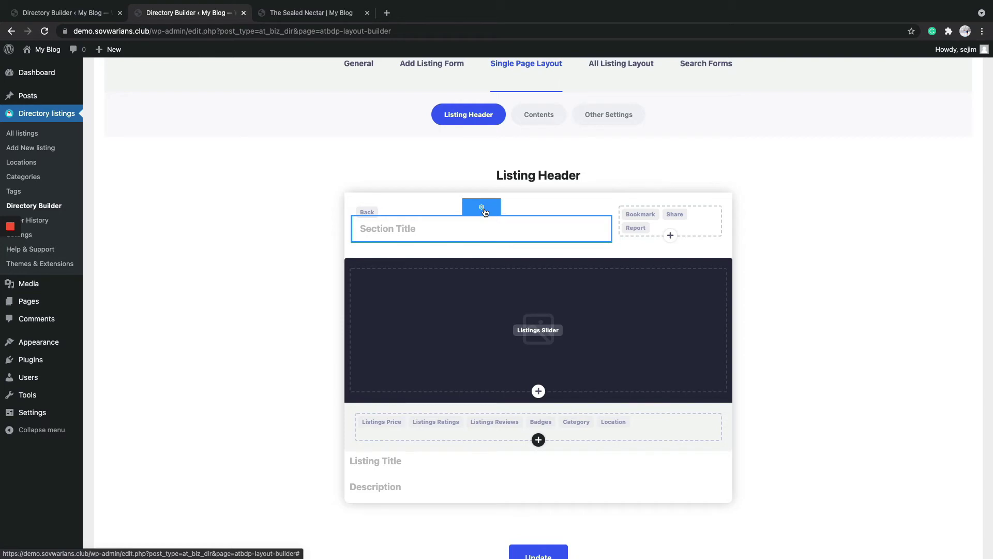
{"action": "left_click", "coordinate": [482, 208]}
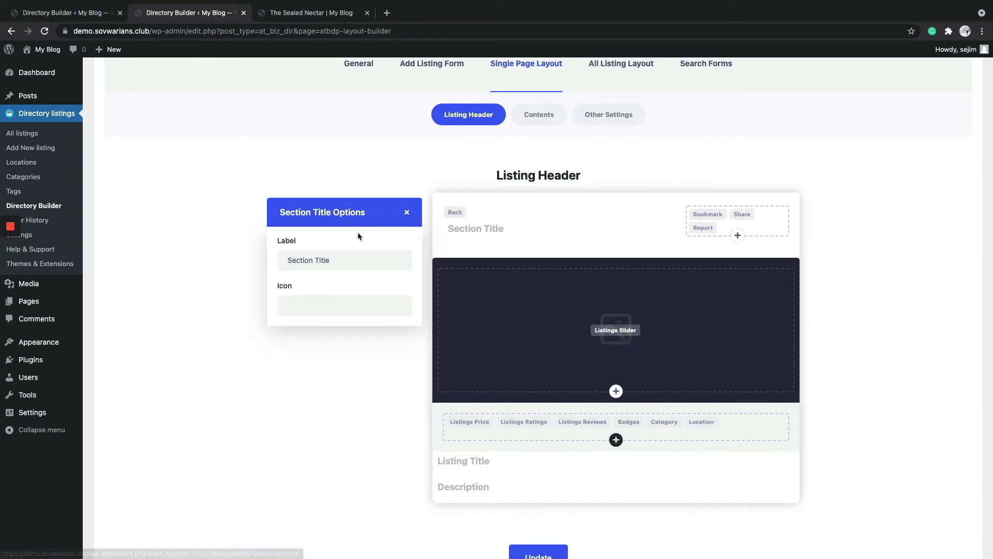
{"action": "left_click", "coordinate": [306, 260]}
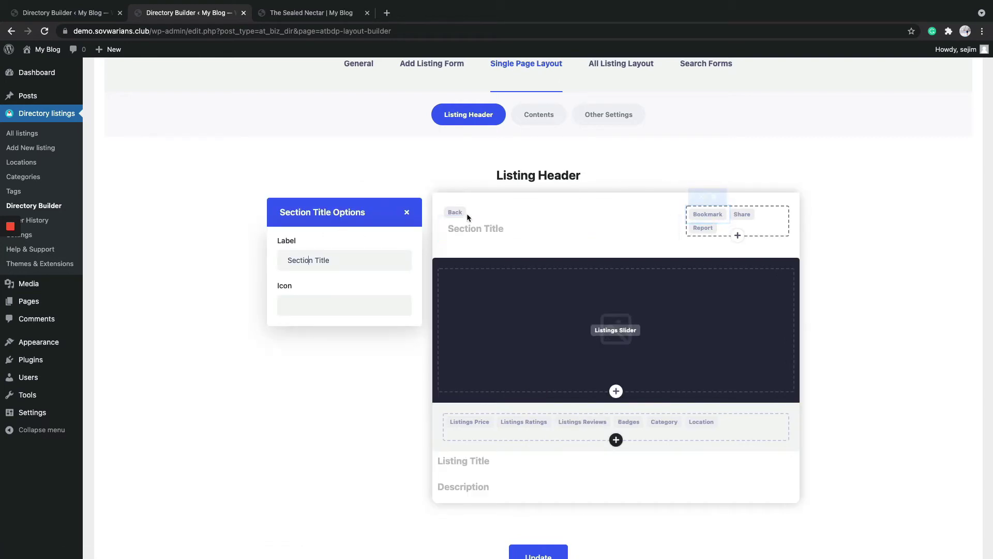
{"action": "left_click", "coordinate": [450, 196]}
{"action": "left_click", "coordinate": [398, 243]}
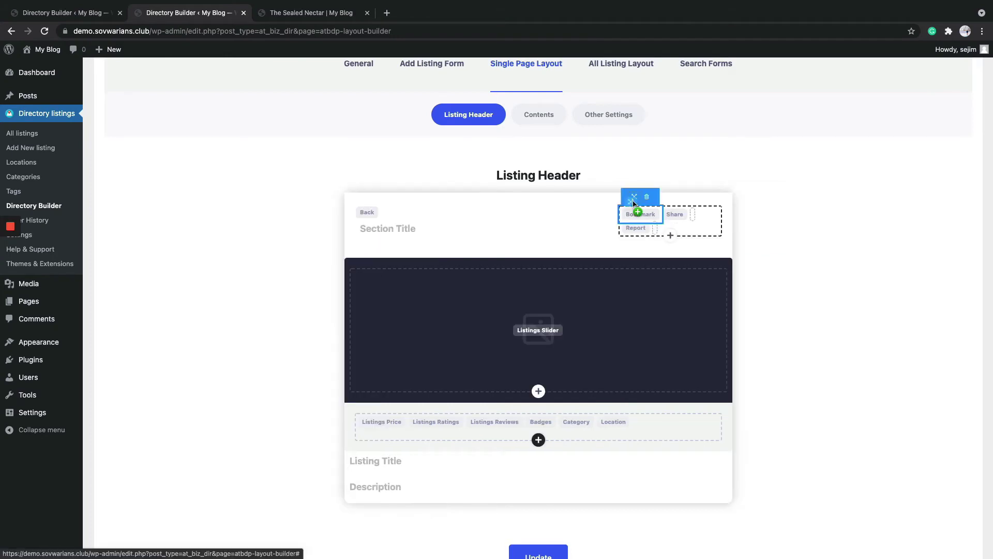
- Reorder the listing header's action elements as Share, Bookmark, Report
{"action": "left_click_drag", "start_coordinate": [634, 200], "coordinate": [696, 215]}
{"action": "mouse_move", "coordinate": [641, 229]}
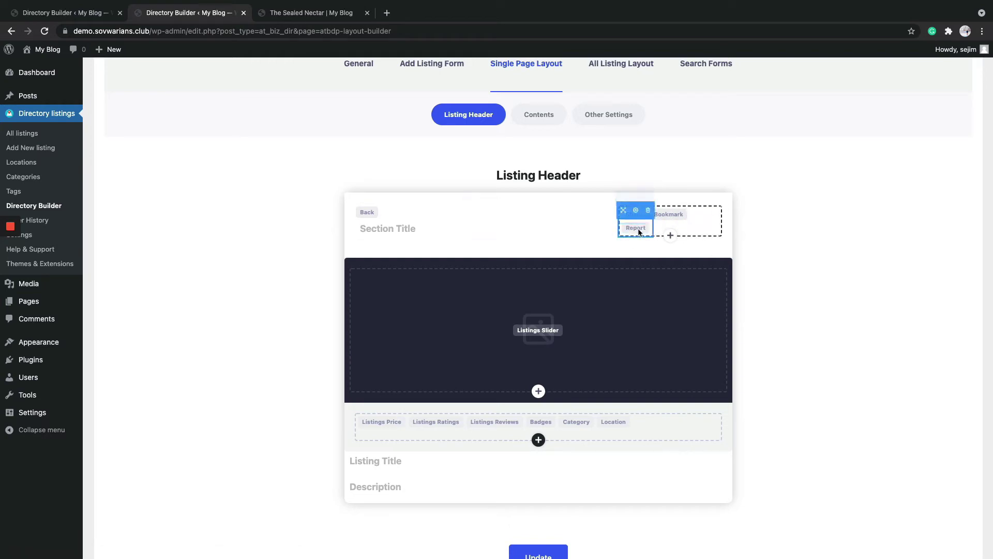
{"action": "left_click_drag", "start_coordinate": [621, 212], "coordinate": [701, 213]}
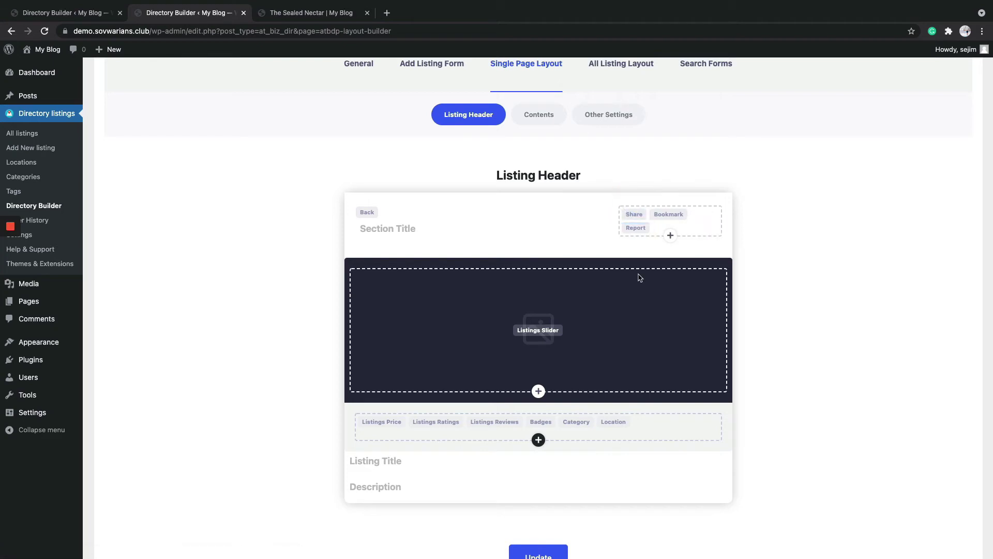
{"action": "mouse_move", "coordinate": [534, 220]}
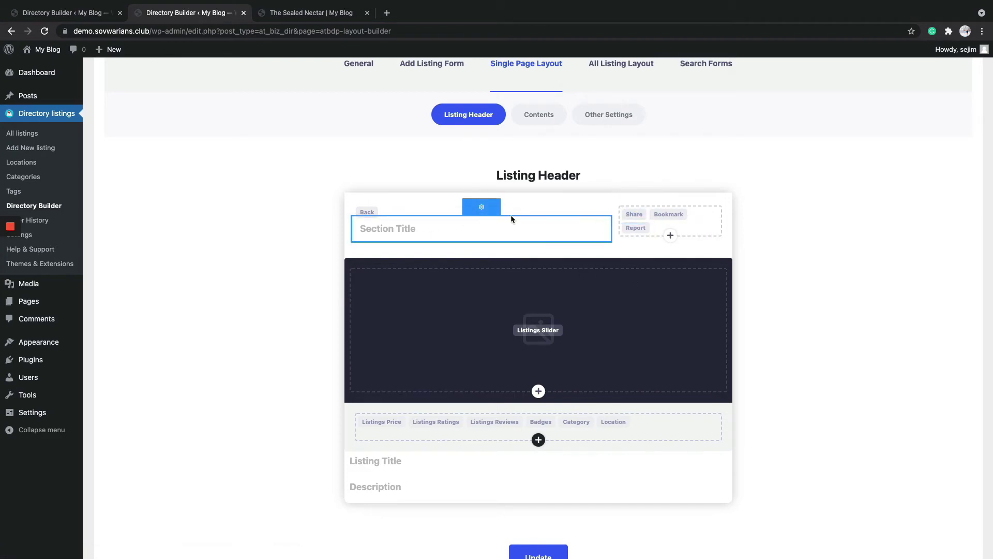
{"action": "mouse_move", "coordinate": [671, 217]}
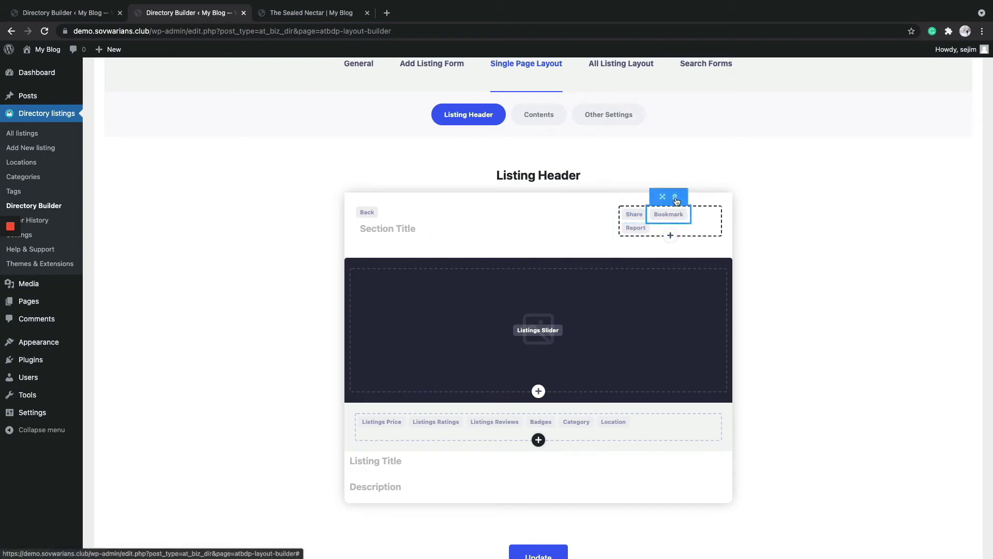
- Remove the Bookmark element from the listing header's action area and add it back after Report
{"action": "left_click", "coordinate": [675, 197]}
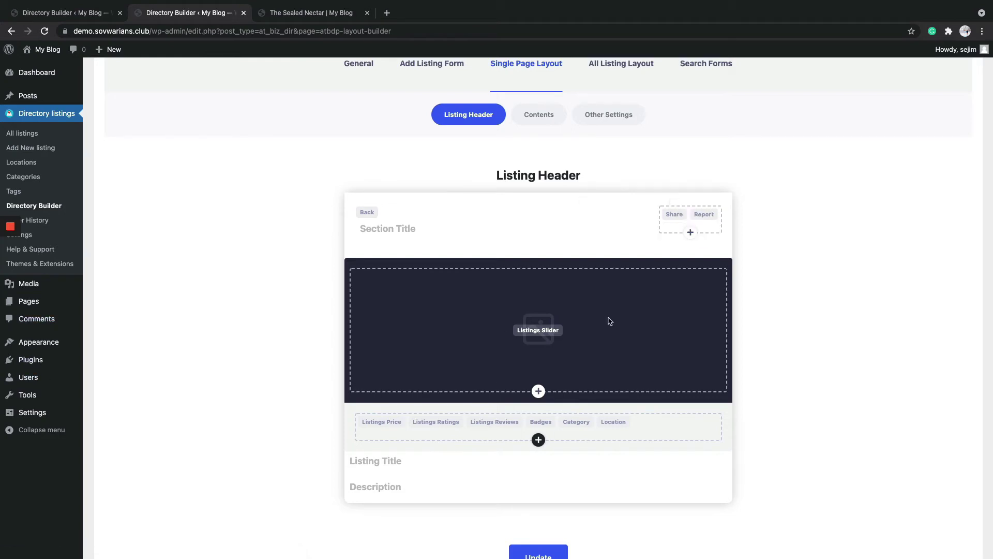
{"action": "left_click", "coordinate": [690, 234]}
{"action": "left_click", "coordinate": [665, 187]}
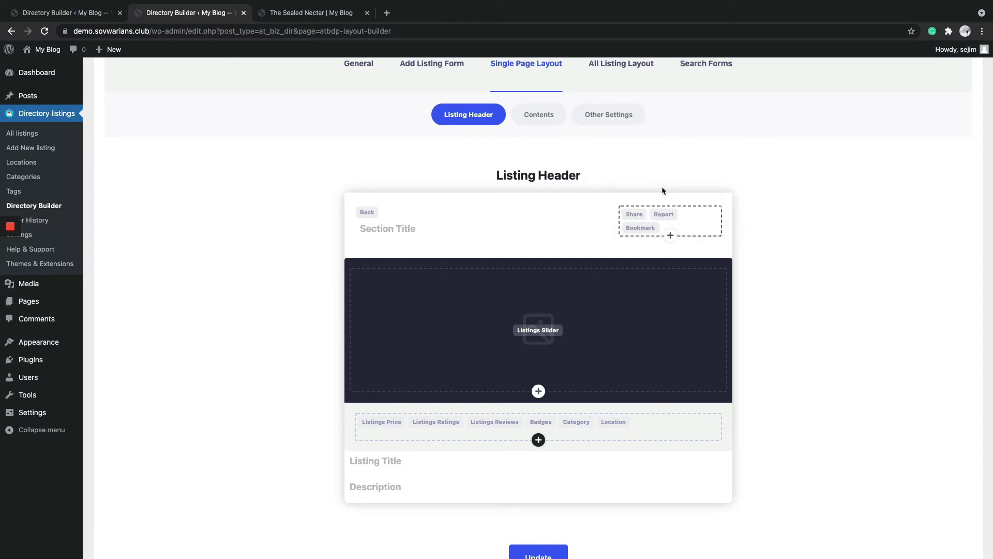
- Open the Contents part of the Single Page Layout and examine its active, preset and other fields
{"action": "scroll", "coordinate": [649, 389], "scroll_direction": "down", "scroll_amount": 2}
{"action": "scroll", "coordinate": [570, 310], "scroll_direction": "up", "scroll_amount": 5}
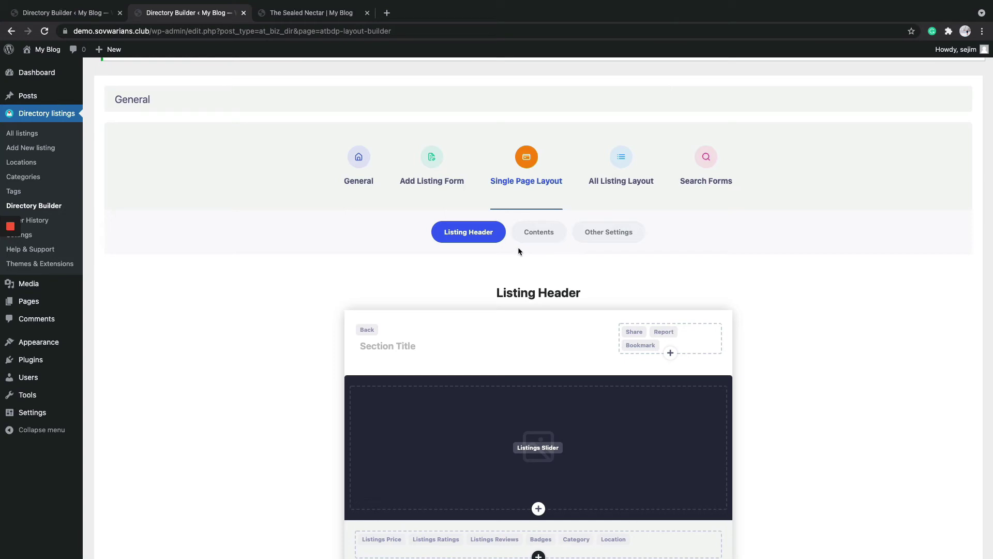
{"action": "left_click", "coordinate": [536, 233]}
{"action": "scroll", "coordinate": [375, 342], "scroll_direction": "down", "scroll_amount": 5}
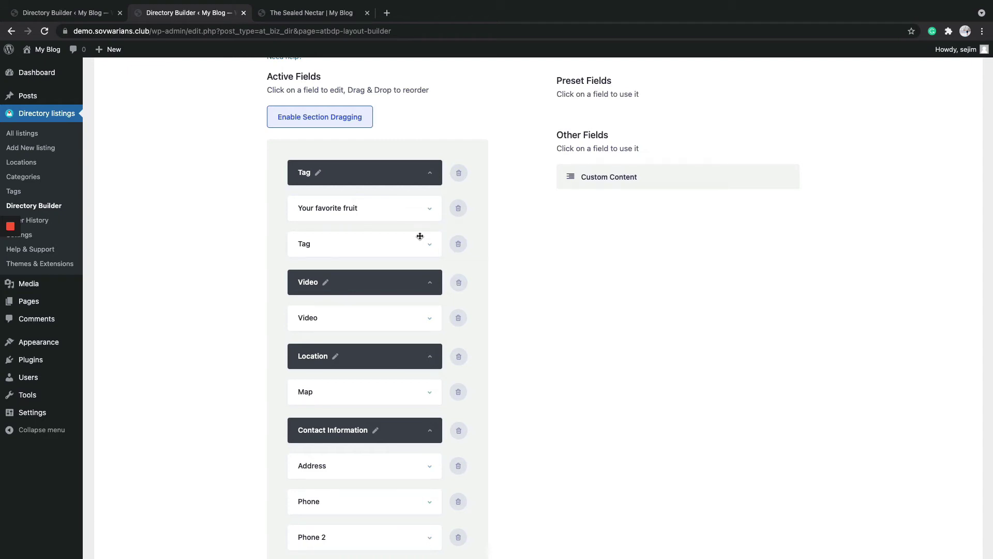
{"action": "scroll", "coordinate": [419, 236], "scroll_direction": "down", "scroll_amount": 1}
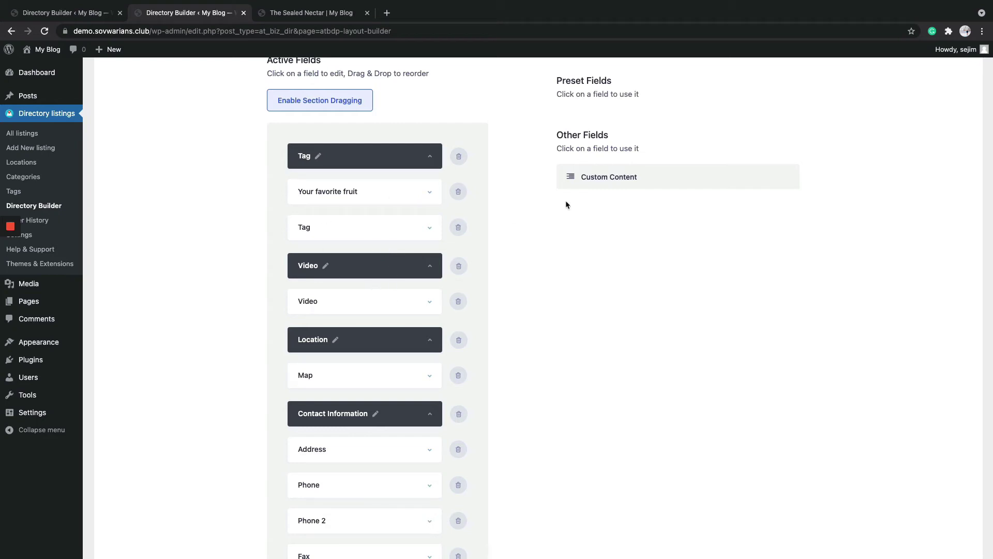
{"action": "scroll", "coordinate": [395, 234], "scroll_direction": "up", "scroll_amount": 3}
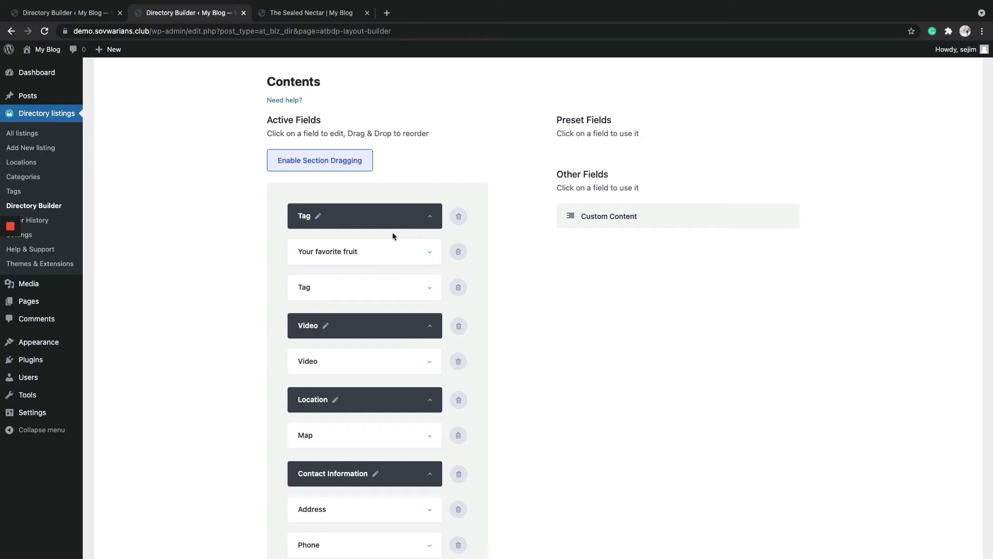
- Examine the Tag section's icon and label settings, close them, and review the remaining content sections down to Add Section
{"action": "left_click", "coordinate": [321, 219]}
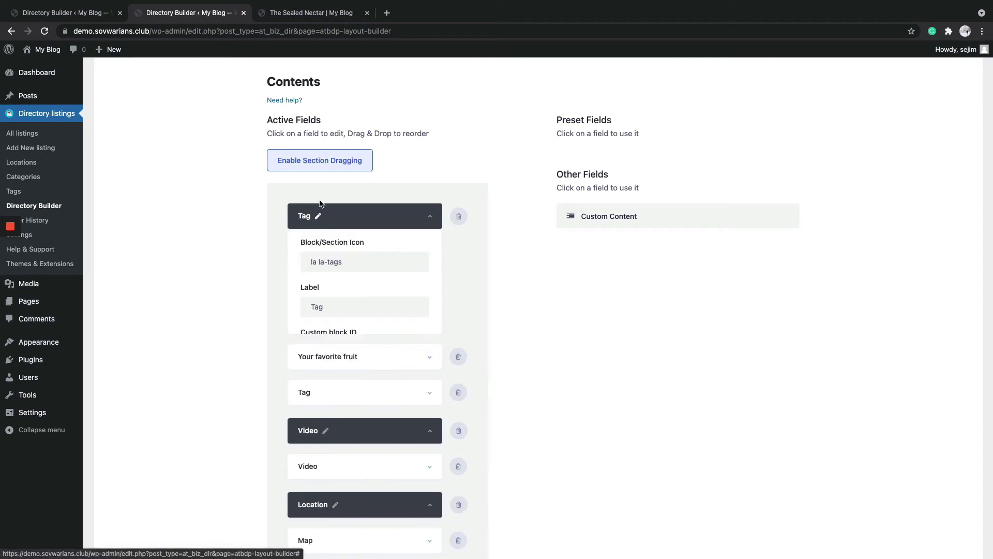
{"action": "left_click", "coordinate": [321, 216]}
{"action": "scroll", "coordinate": [350, 349], "scroll_direction": "down", "scroll_amount": 1}
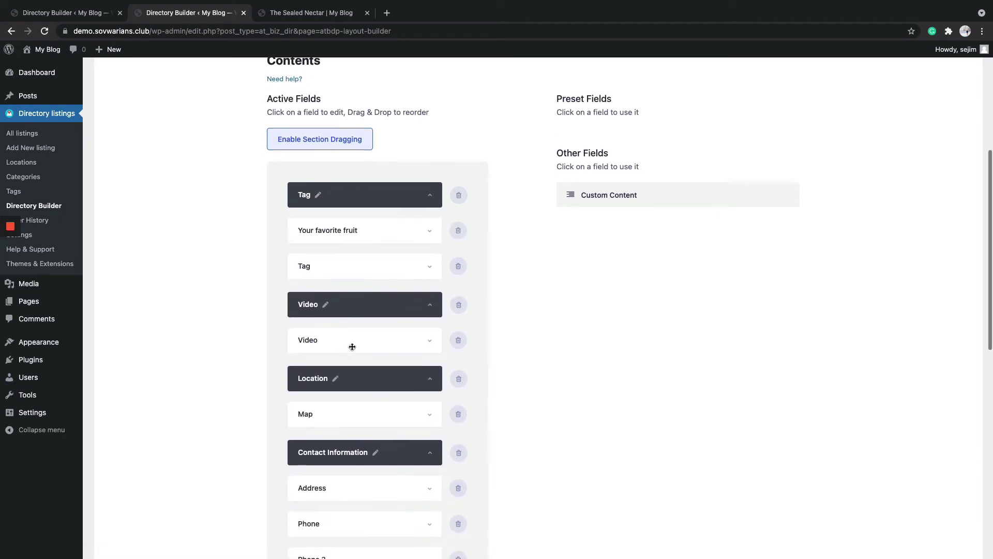
{"action": "scroll", "coordinate": [331, 259], "scroll_direction": "up", "scroll_amount": 4}
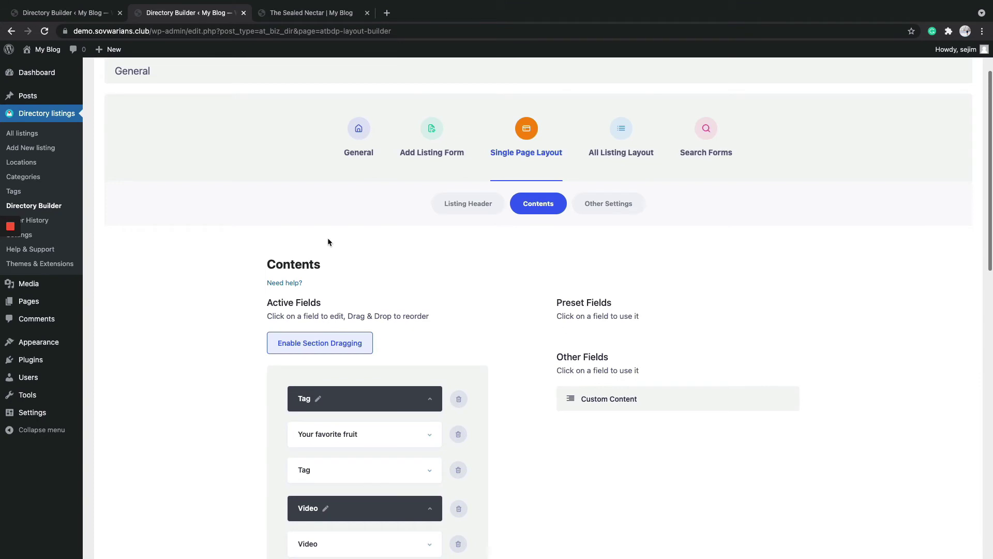
{"action": "scroll", "coordinate": [318, 256], "scroll_direction": "down", "scroll_amount": 5}
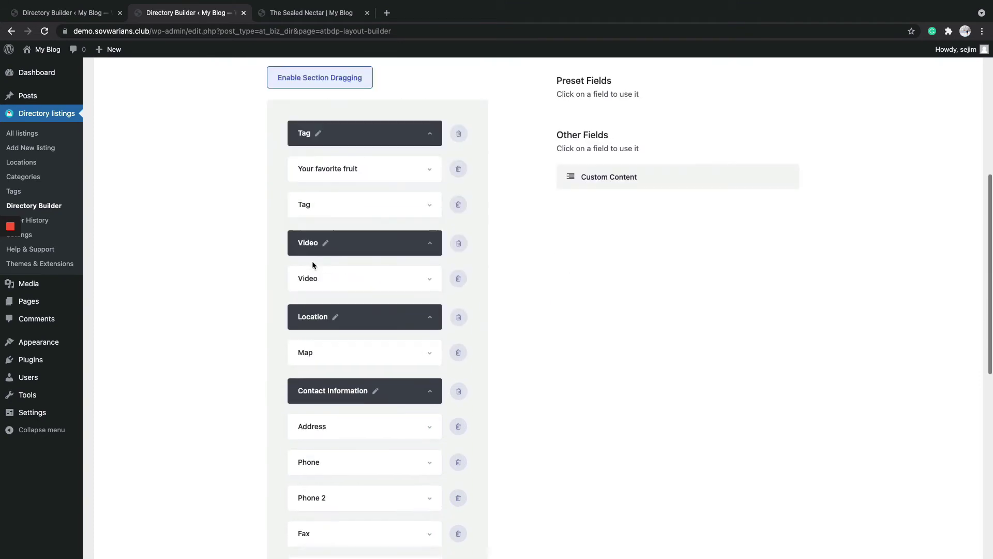
{"action": "scroll", "coordinate": [313, 266], "scroll_direction": "down", "scroll_amount": 9}
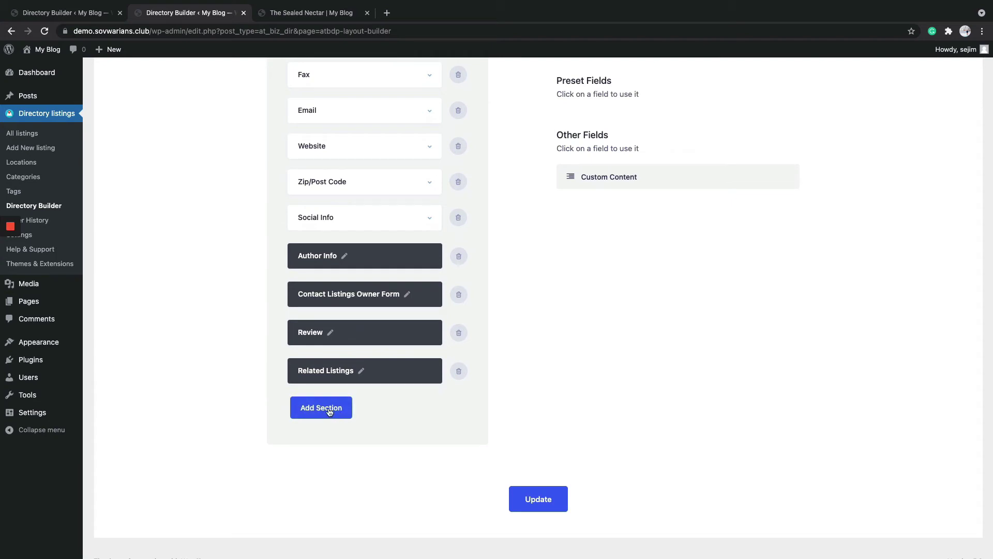
- Enable section dragging, move the Tag section below the Video section, and disable section dragging again
{"action": "scroll", "coordinate": [330, 408], "scroll_direction": "up", "scroll_amount": 5}
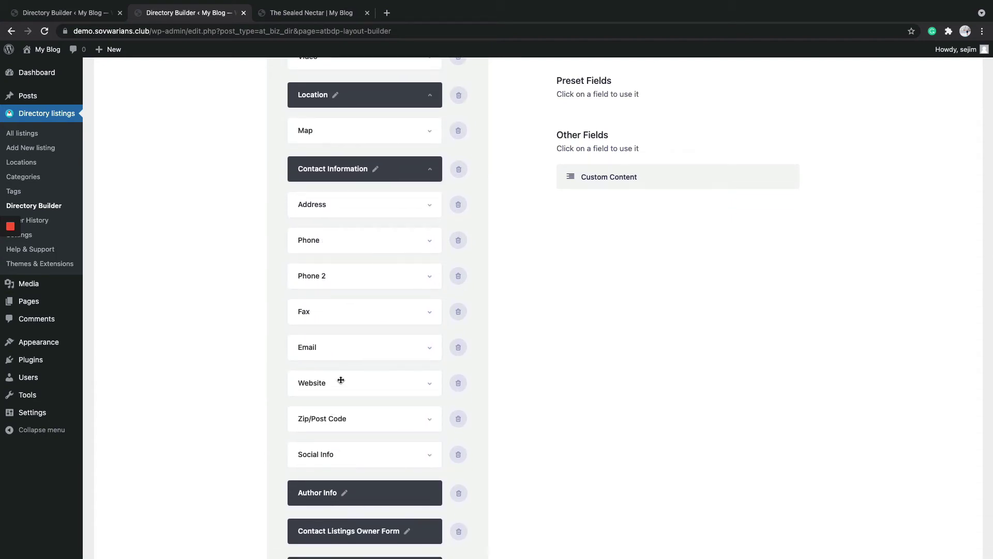
{"action": "scroll", "coordinate": [337, 387], "scroll_direction": "up", "scroll_amount": 10}
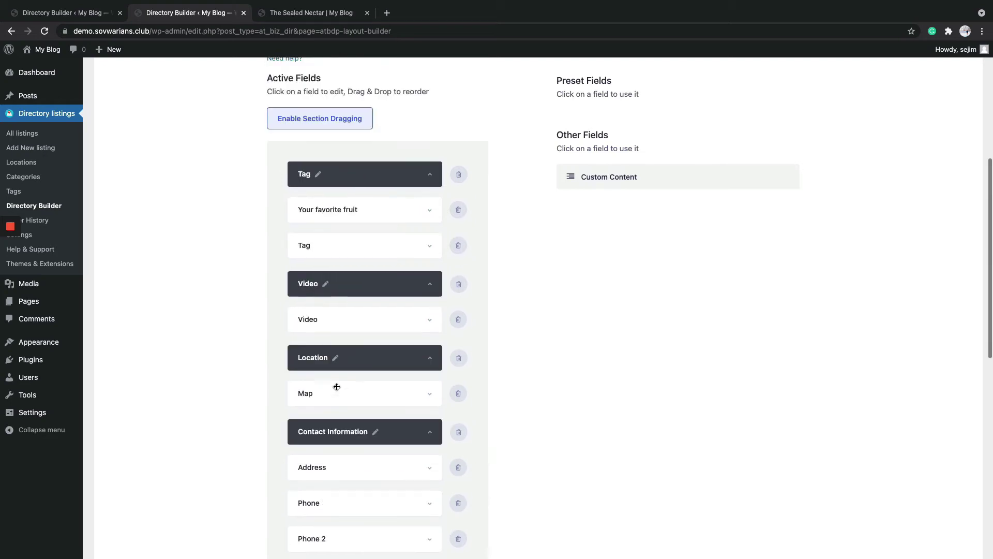
{"action": "left_click", "coordinate": [327, 383]}
{"action": "scroll", "coordinate": [393, 331], "scroll_direction": "down", "scroll_amount": 4}
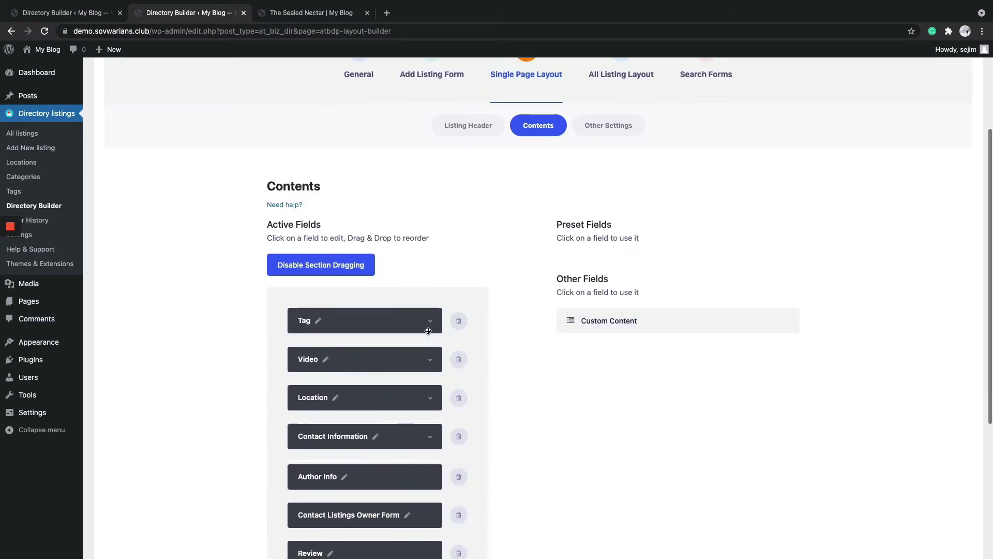
{"action": "left_click_drag", "start_coordinate": [362, 263], "coordinate": [360, 302]}
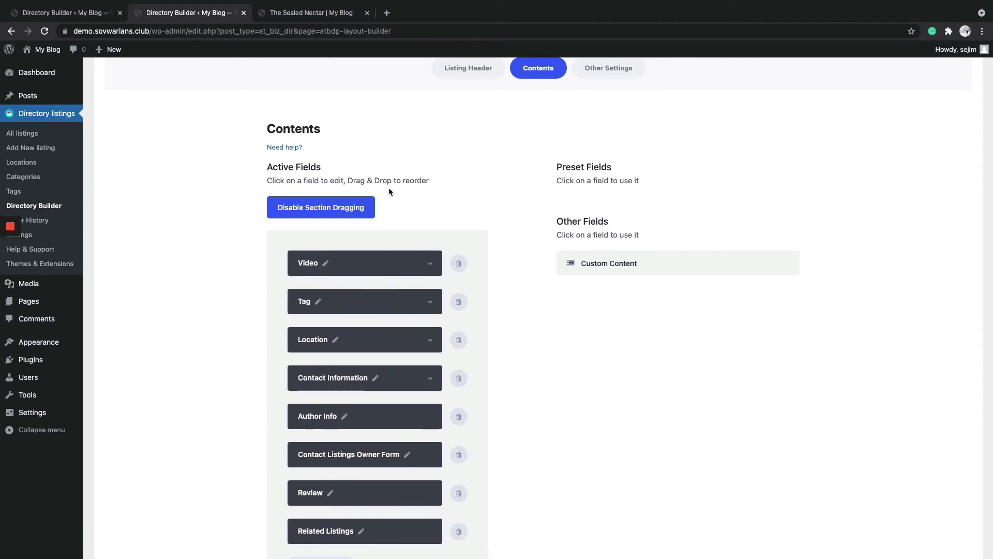
{"action": "left_click", "coordinate": [335, 207]}
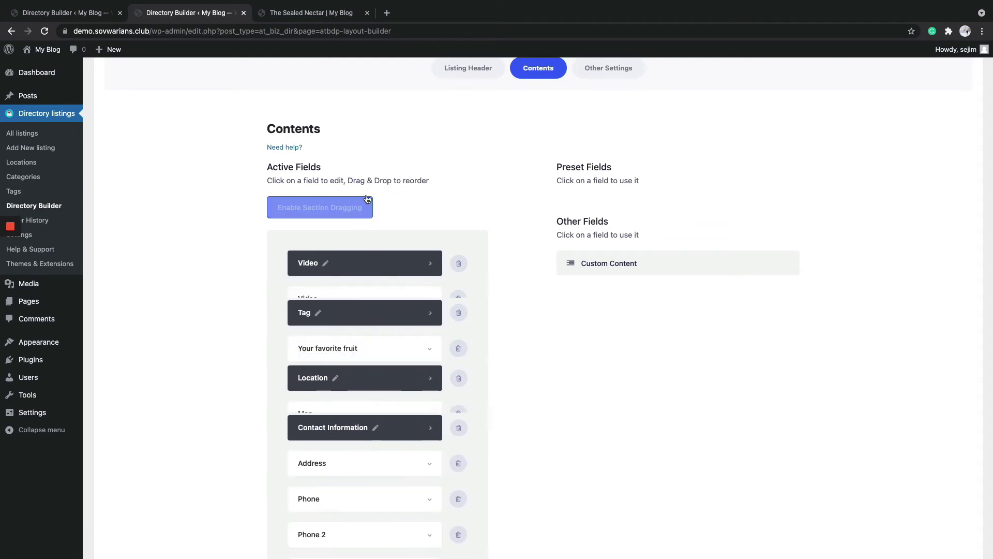
- Examine the options of the Your favorite fruit and Tag fields in the Tag section, collapsing each one again
{"action": "scroll", "coordinate": [490, 194], "scroll_direction": "down", "scroll_amount": 1}
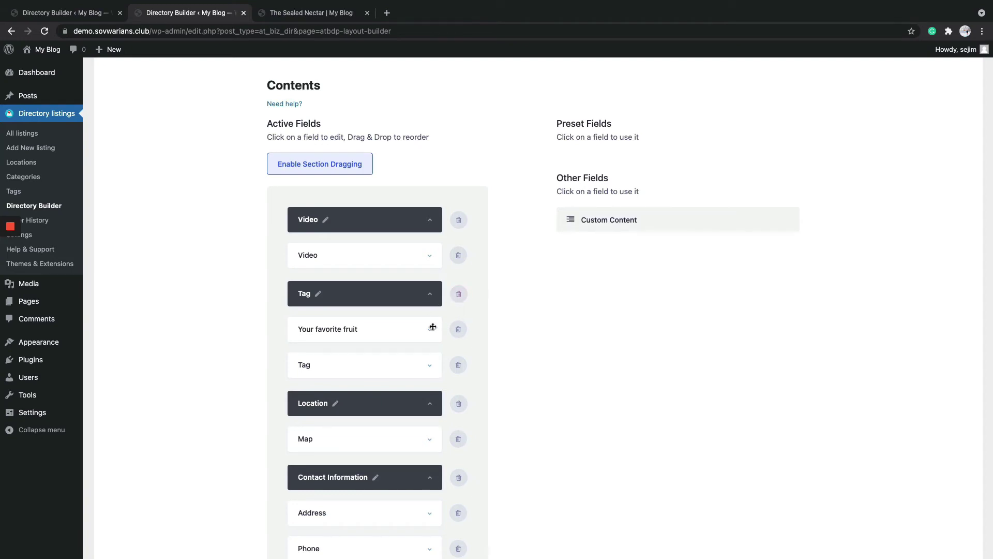
{"action": "left_click", "coordinate": [428, 332]}
{"action": "scroll", "coordinate": [384, 293], "scroll_direction": "down", "scroll_amount": 2}
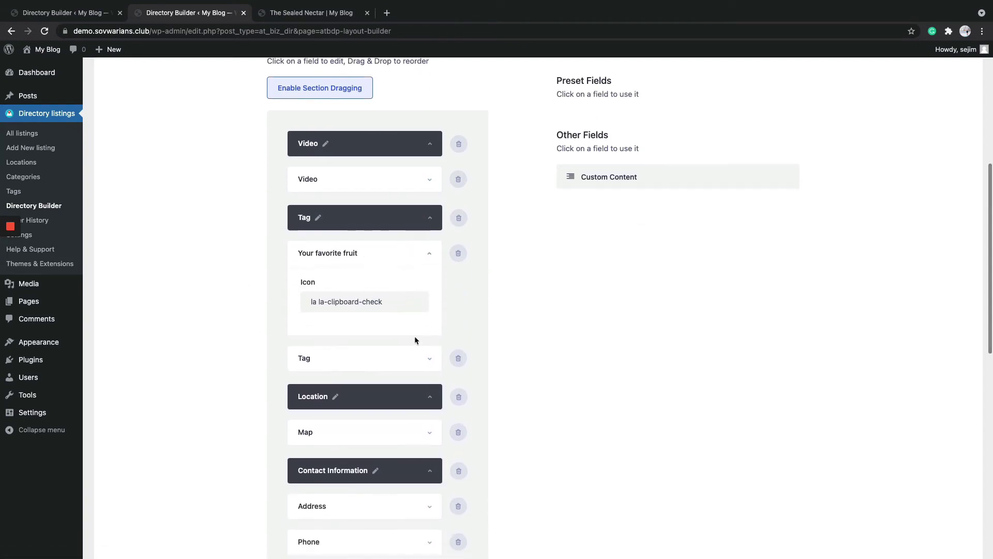
{"action": "left_click", "coordinate": [429, 254]}
{"action": "scroll", "coordinate": [430, 257], "scroll_direction": "down", "scroll_amount": 2}
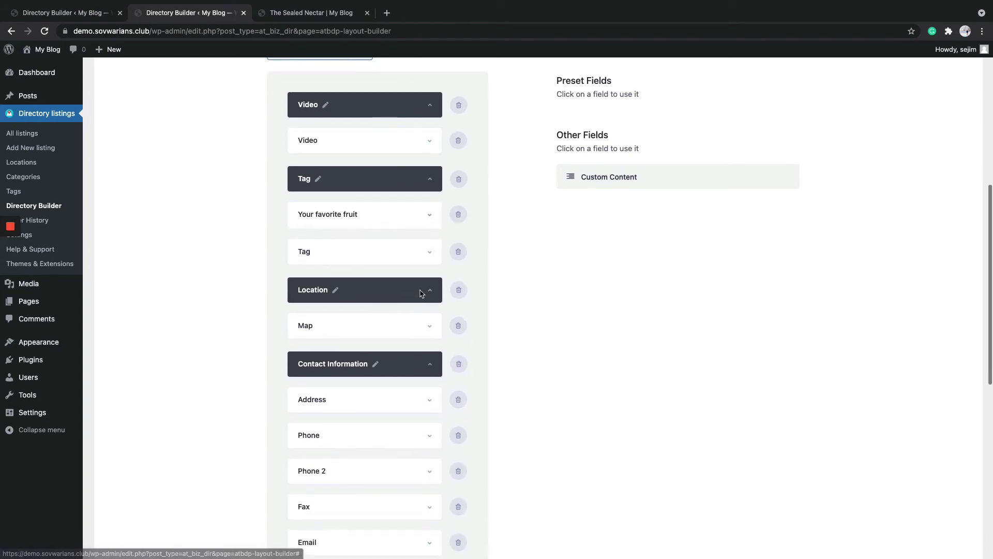
{"action": "left_click", "coordinate": [430, 245]}
{"action": "left_click", "coordinate": [429, 245]}
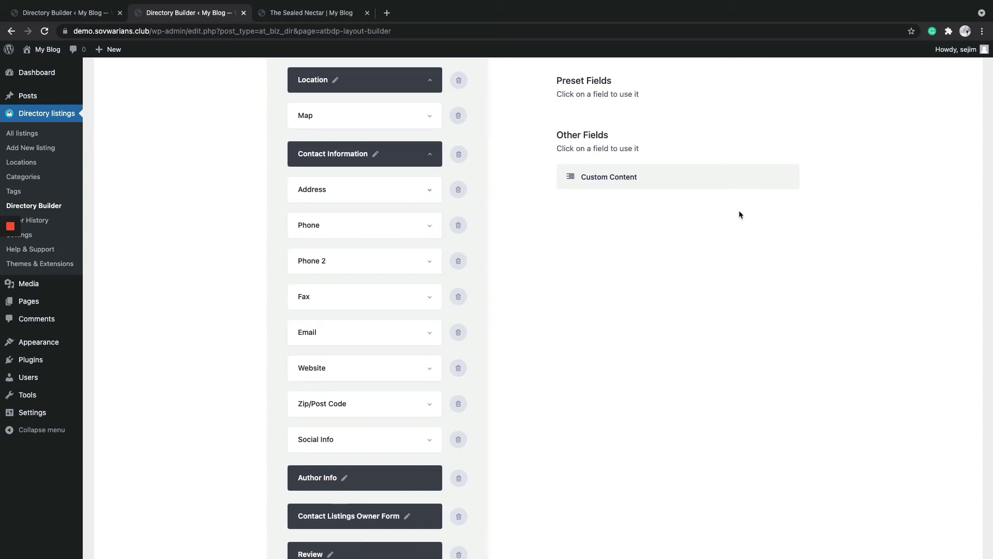
- Add a Custom Content field below Social Info in the Contact Information section and expand its options
{"action": "scroll", "coordinate": [723, 242], "scroll_direction": "down", "scroll_amount": 5}
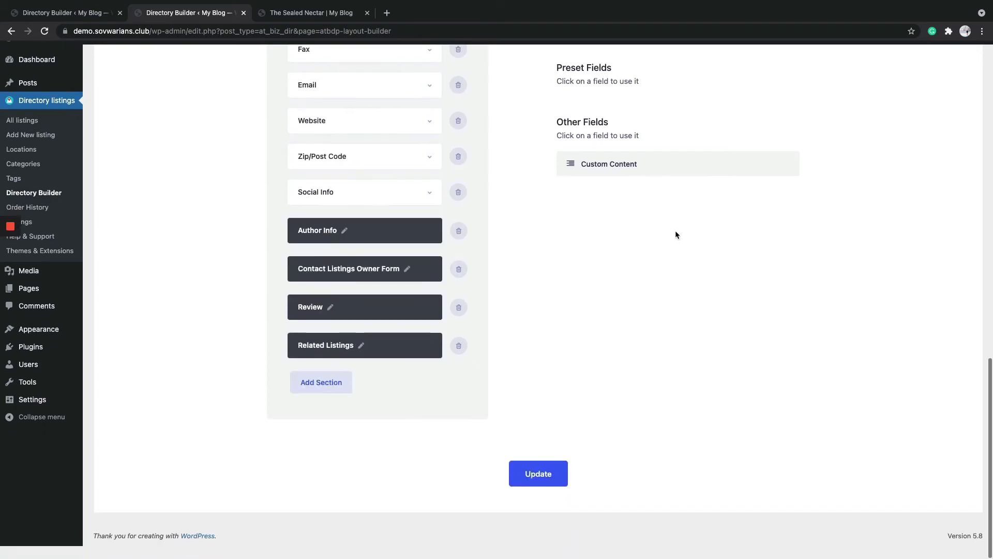
{"action": "left_click_drag", "start_coordinate": [606, 177], "coordinate": [409, 223]}
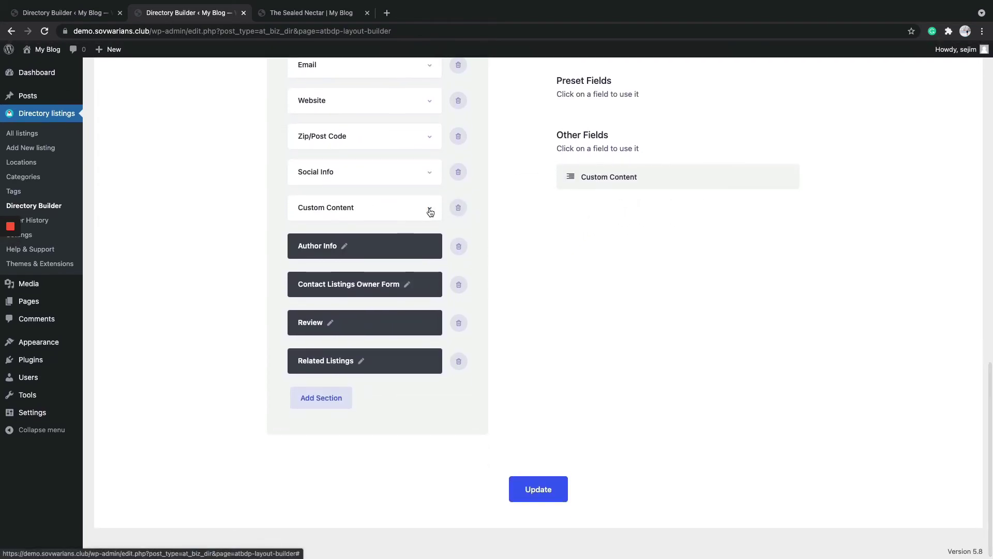
{"action": "left_click", "coordinate": [428, 212]}
{"action": "scroll", "coordinate": [312, 339], "scroll_direction": "down", "scroll_amount": 2}
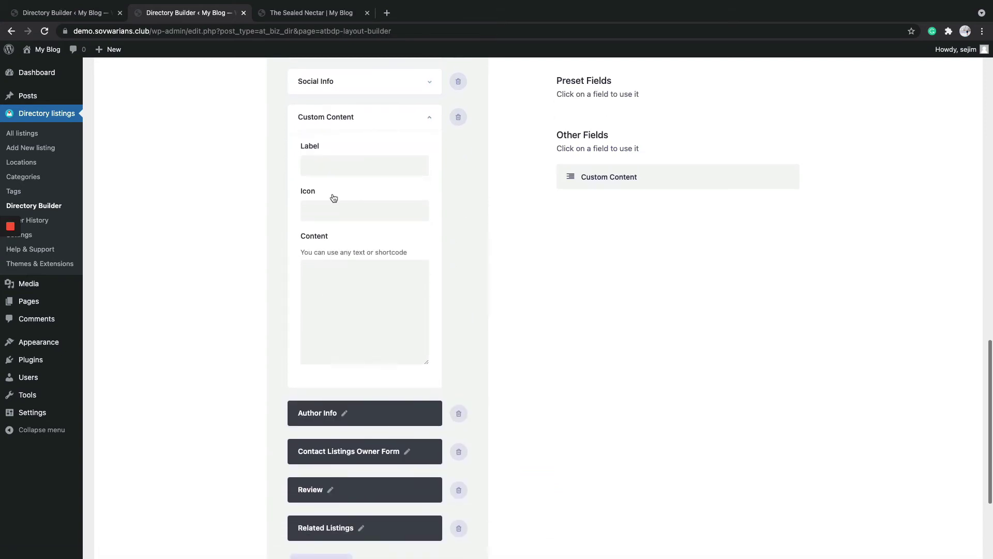
{"action": "left_click", "coordinate": [334, 304]}
{"action": "scroll", "coordinate": [388, 168], "scroll_direction": "down", "scroll_amount": 3}
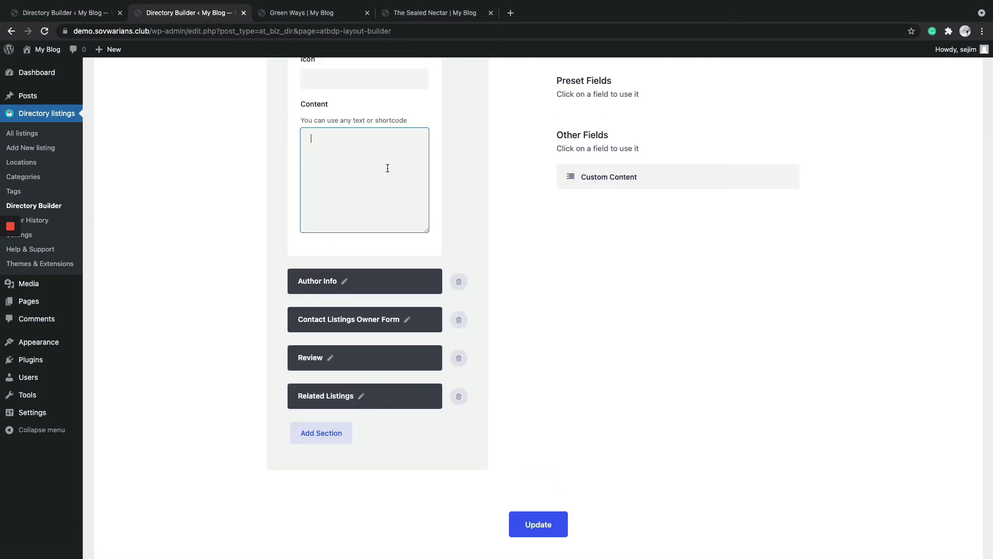
{"action": "type", "text": "<button><a href=\"https://google.com\" target=\"__blank\">Go to</a></button>"}
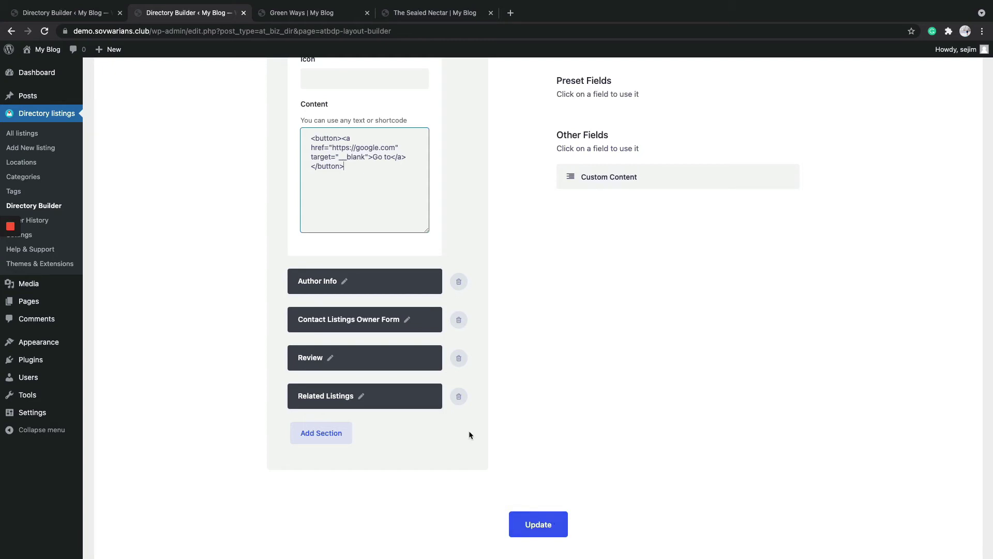
{"action": "left_click", "coordinate": [550, 529]}
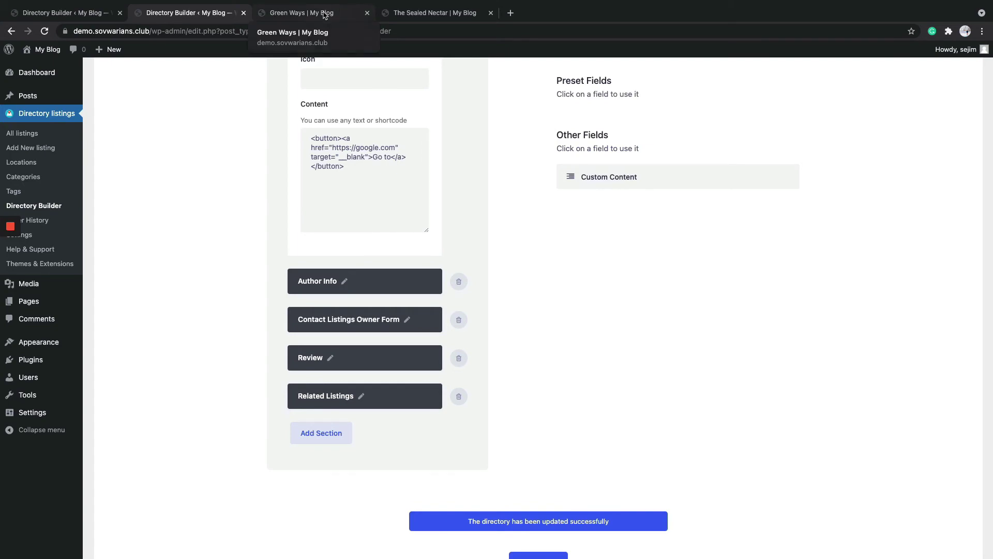
- Reload the Green Ways listing, test the Go to link in its contact information, and return to the listing
{"action": "left_click", "coordinate": [339, 13]}
{"action": "left_click", "coordinate": [45, 32]}
{"action": "scroll", "coordinate": [403, 249], "scroll_direction": "down", "scroll_amount": 13}
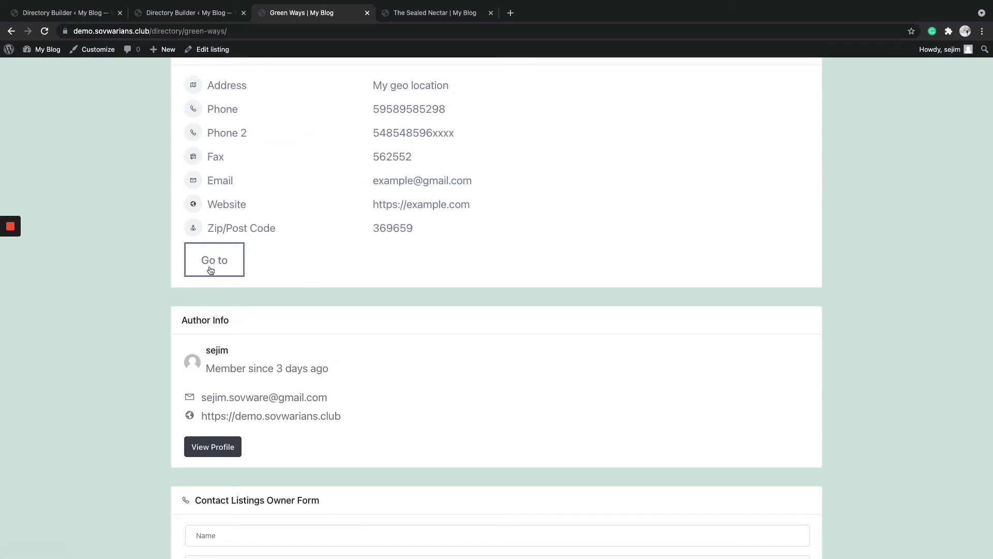
{"action": "left_click", "coordinate": [213, 269]}
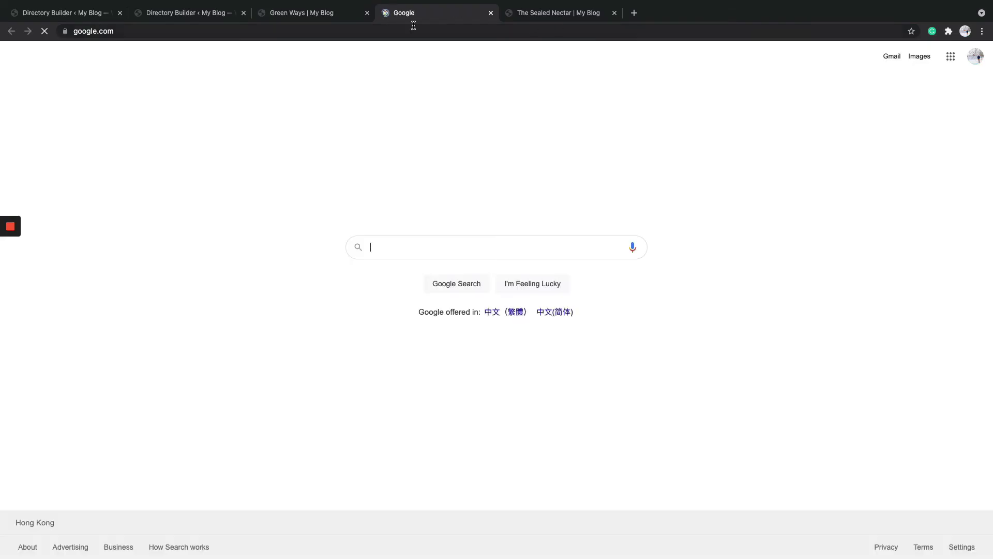
{"action": "left_click", "coordinate": [383, 35]}
{"action": "left_click", "coordinate": [341, 21]}
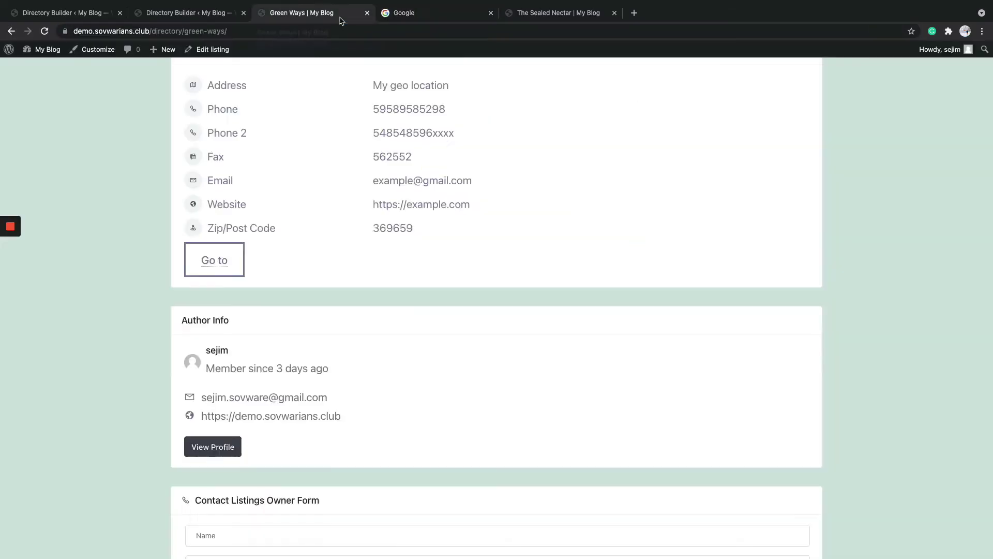
- Turn on Listing from same author under Similar Listings in the single page layout's Other Settings of Directory Builder
{"action": "left_click", "coordinate": [217, 16]}
{"action": "scroll", "coordinate": [635, 213], "scroll_direction": "up", "scroll_amount": 11}
{"action": "scroll", "coordinate": [554, 250], "scroll_direction": "up", "scroll_amount": 6}
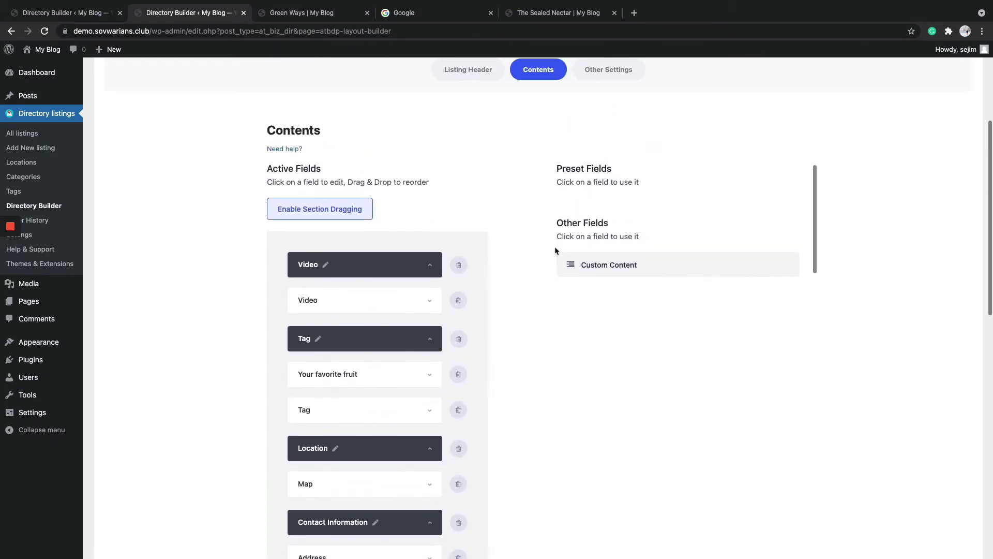
{"action": "left_click", "coordinate": [615, 77]}
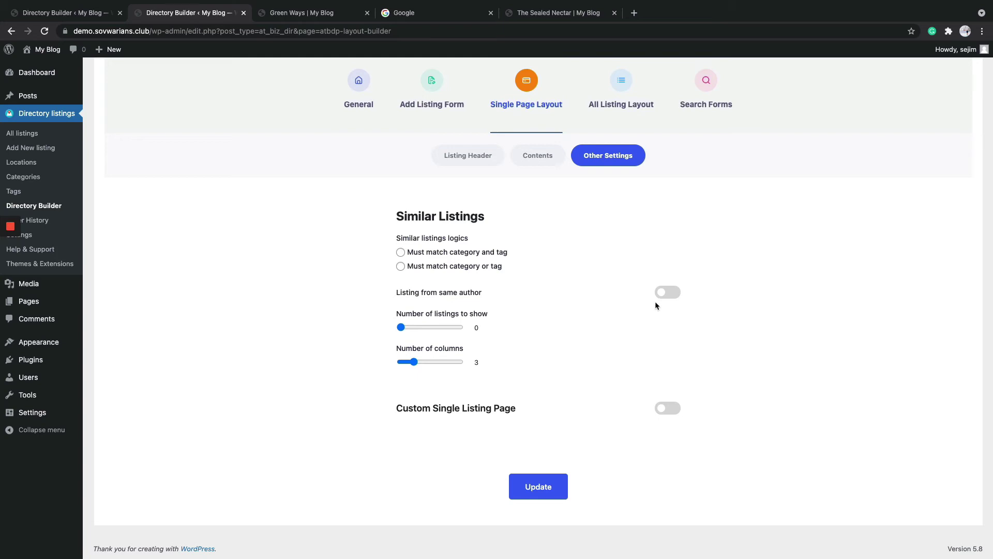
{"action": "left_click", "coordinate": [678, 292]}
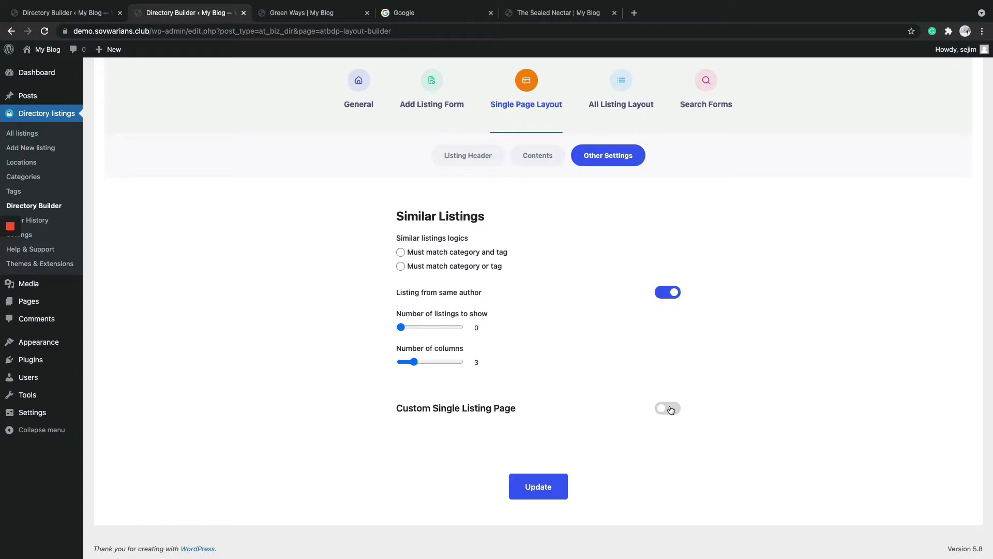
- Enable Custom Single Listing Page, generate the single listing shortcodes, and copy them all
{"action": "left_click", "coordinate": [670, 408]}
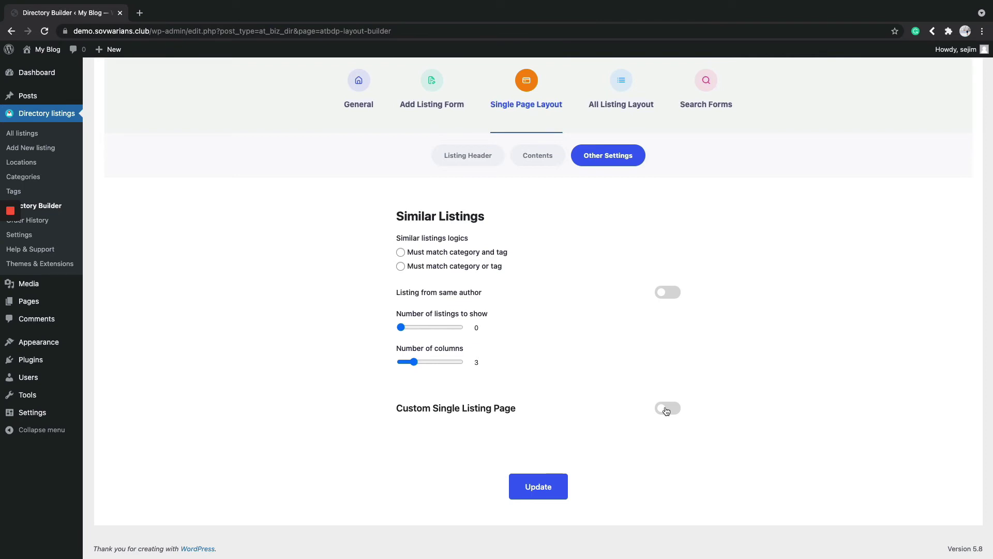
{"action": "left_click", "coordinate": [666, 410]}
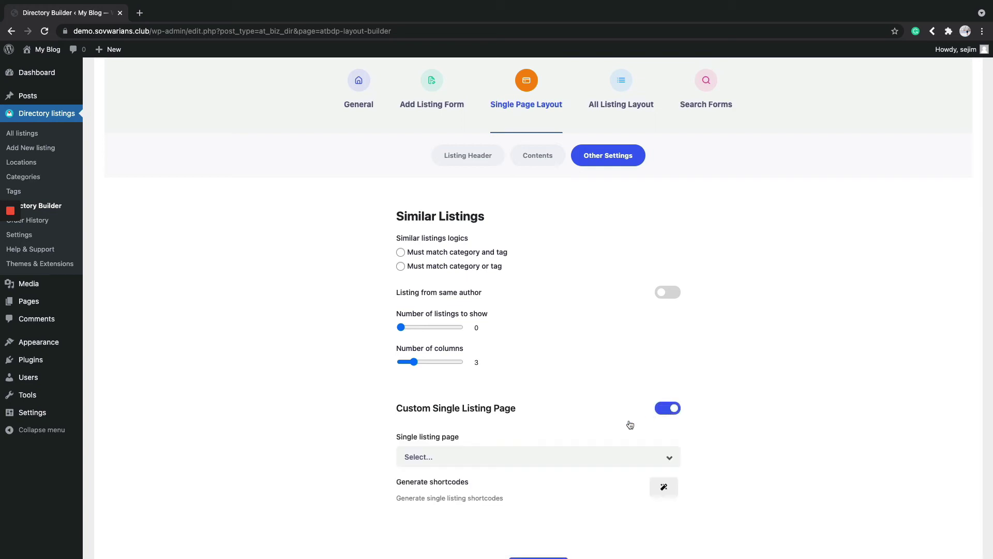
{"action": "left_click", "coordinate": [663, 486]}
{"action": "scroll", "coordinate": [622, 408], "scroll_direction": "down", "scroll_amount": 2}
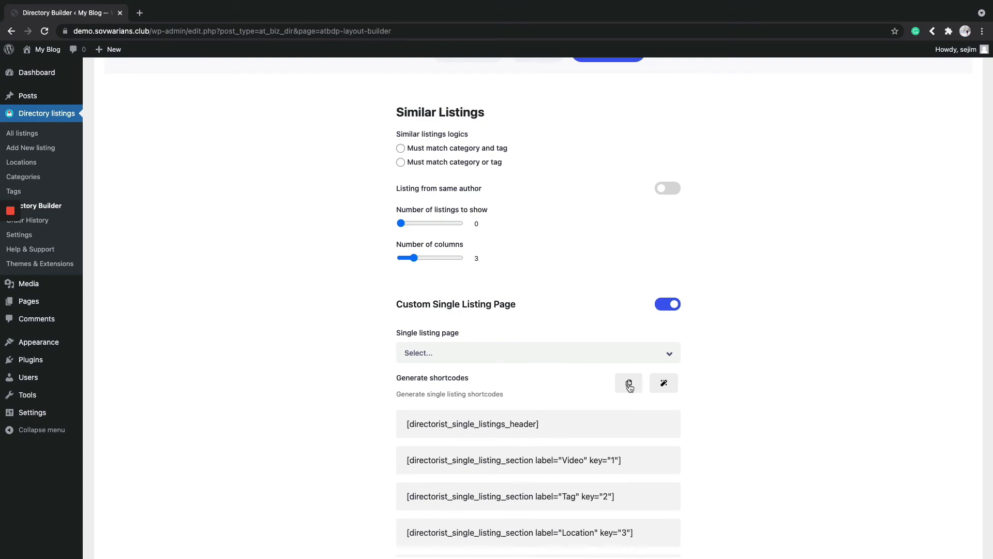
{"action": "left_click", "coordinate": [632, 386]}
- Create a new WordPress page in a separate browser tab and title it Single Listing Page
{"action": "mouse_move", "coordinate": [109, 49]}
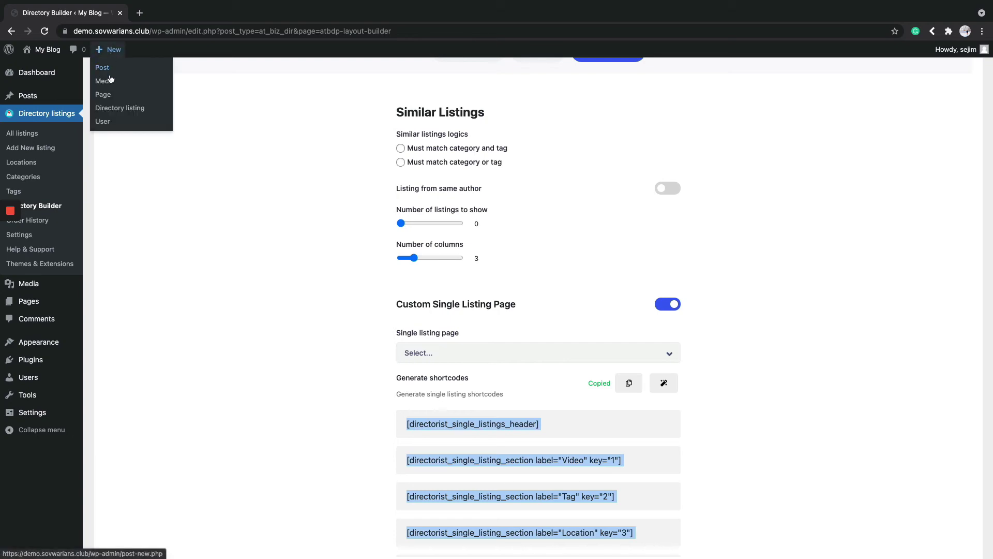
{"action": "right_click", "coordinate": [113, 96]}
{"action": "left_click", "coordinate": [126, 103]}
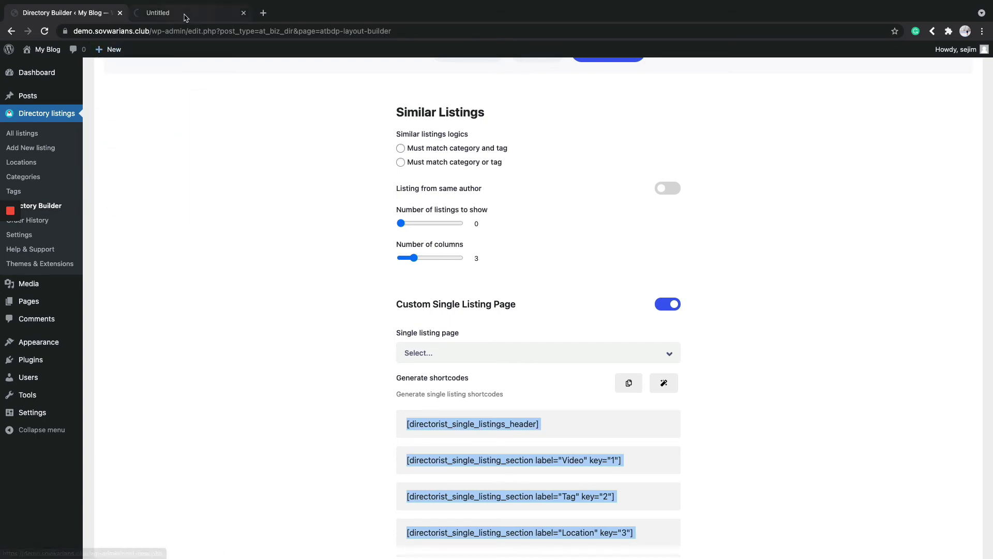
{"action": "left_click", "coordinate": [186, 13]}
{"action": "type", "text": "Single Listing Page"}
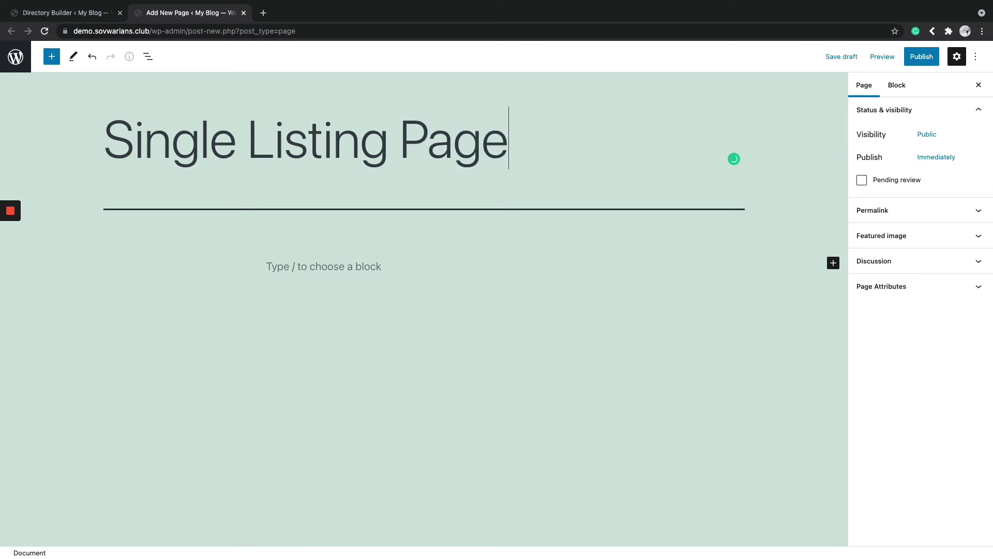
- Insert a Columns block with the 50 / 50 variation below the page title
{"action": "left_click", "coordinate": [574, 268]}
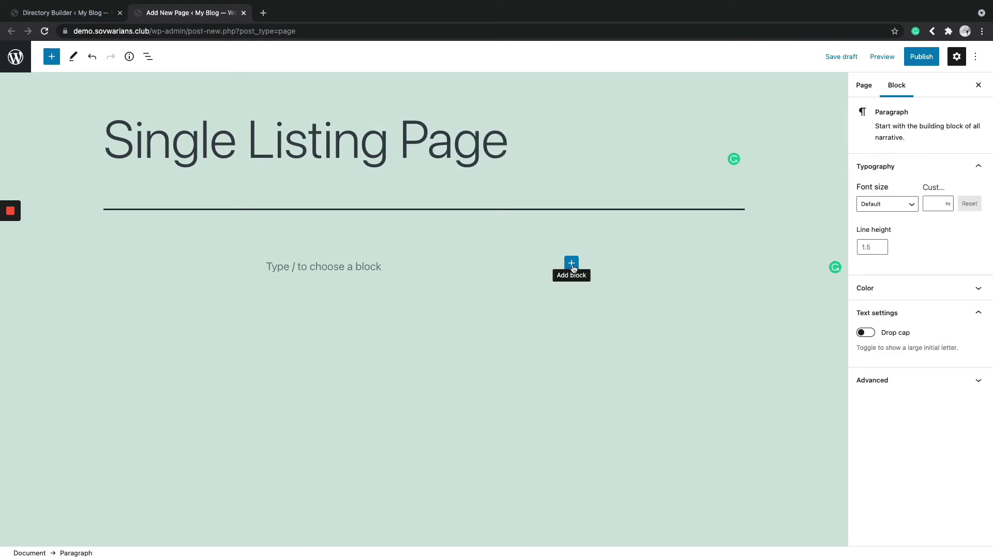
{"action": "left_click", "coordinate": [571, 264]}
{"action": "left_click", "coordinate": [649, 356]}
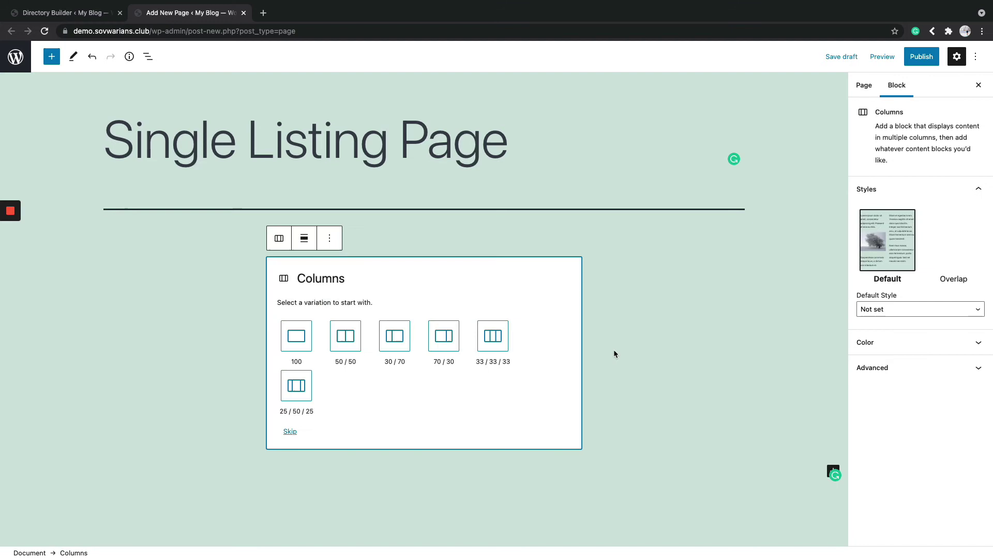
{"action": "left_click", "coordinate": [355, 337]}
- Add a Shortcode block to the first column and paste the copied single listing shortcodes into it
{"action": "left_click", "coordinate": [345, 267]}
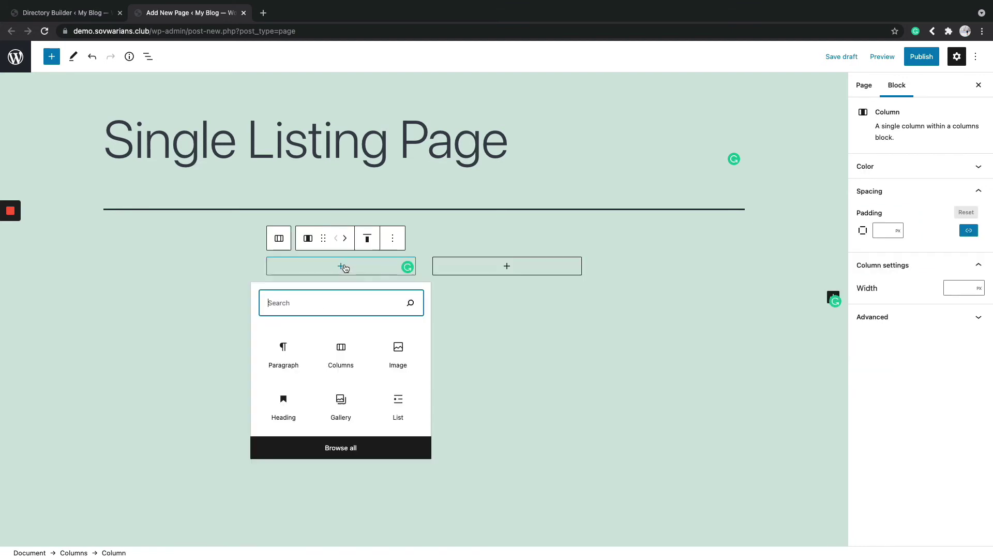
{"action": "type", "text": "sho"}
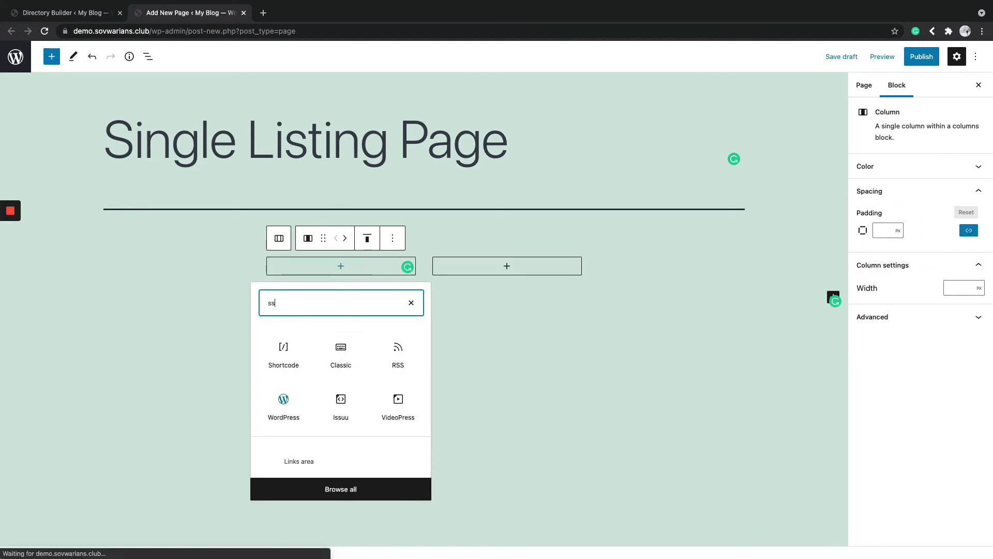
{"action": "left_click", "coordinate": [303, 365]}
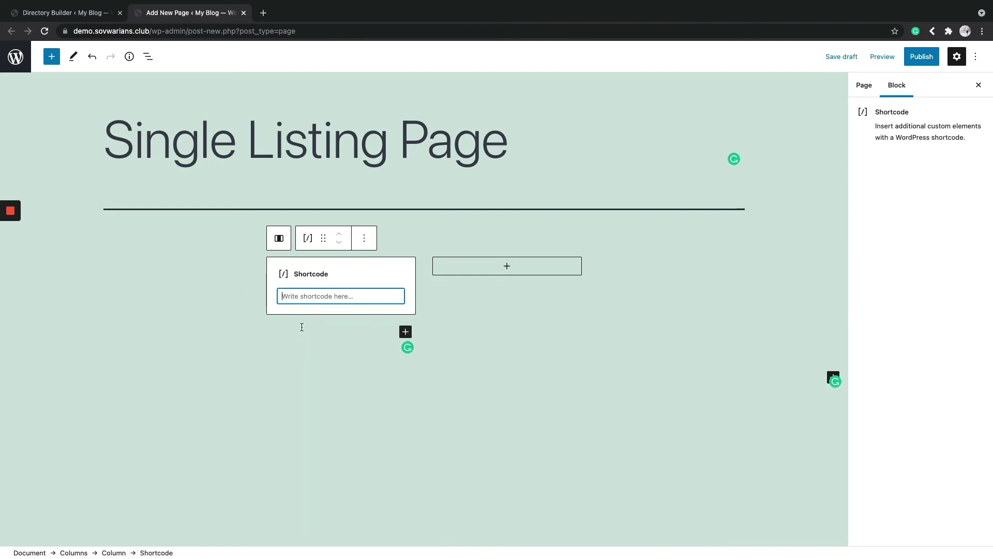
{"action": "right_click", "coordinate": [319, 296]}
{"action": "left_click", "coordinate": [336, 369]}
- Move the Author Info, Contact Listings Owner Form, Review and Related Listings shortcodes into a new Shortcode block in the second column
{"action": "scroll", "coordinate": [337, 370], "scroll_direction": "up", "scroll_amount": 5}
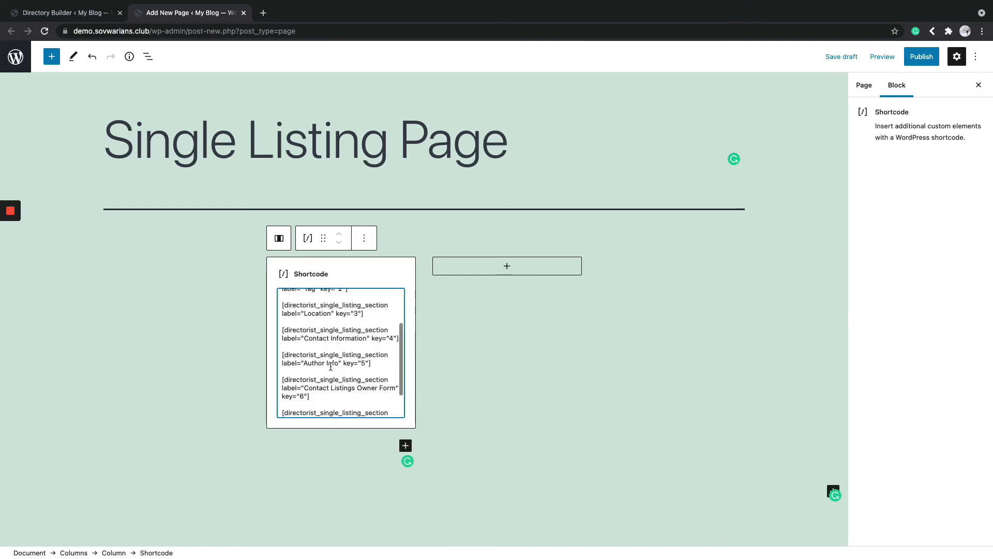
{"action": "scroll", "coordinate": [311, 342], "scroll_direction": "down", "scroll_amount": 5}
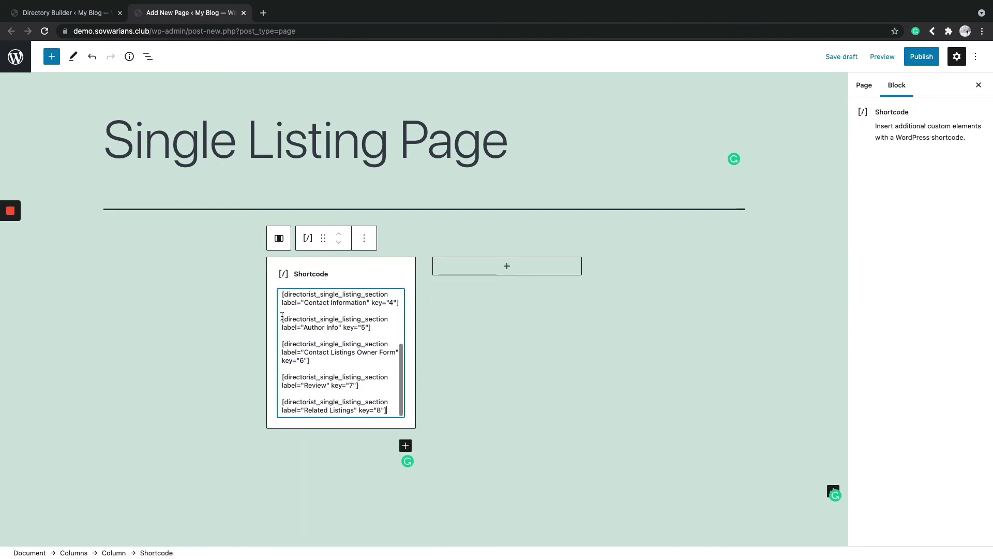
{"action": "left_click_drag", "start_coordinate": [282, 316], "coordinate": [391, 413]}
{"action": "key", "text": "ctrl+x"}
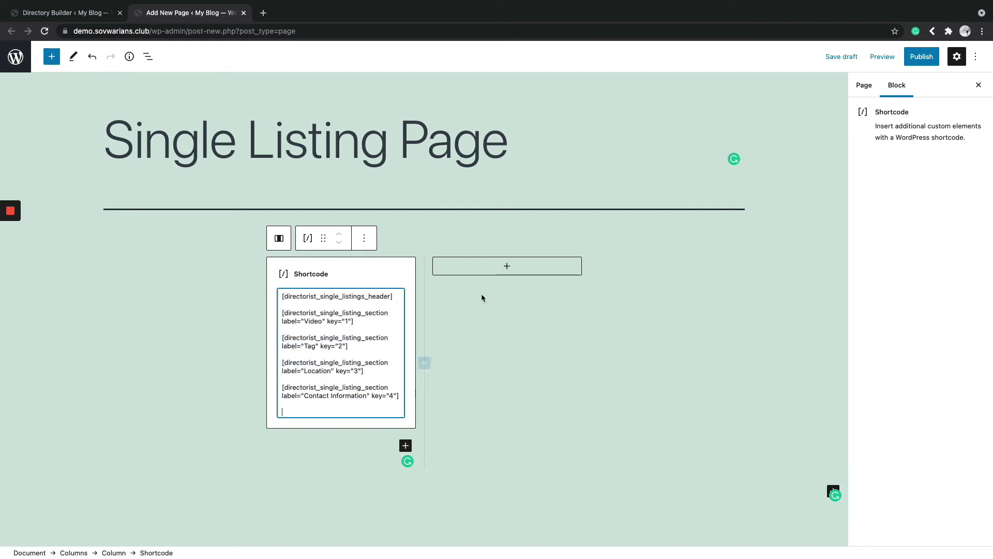
{"action": "left_click", "coordinate": [506, 267]}
{"action": "type", "text": "short"}
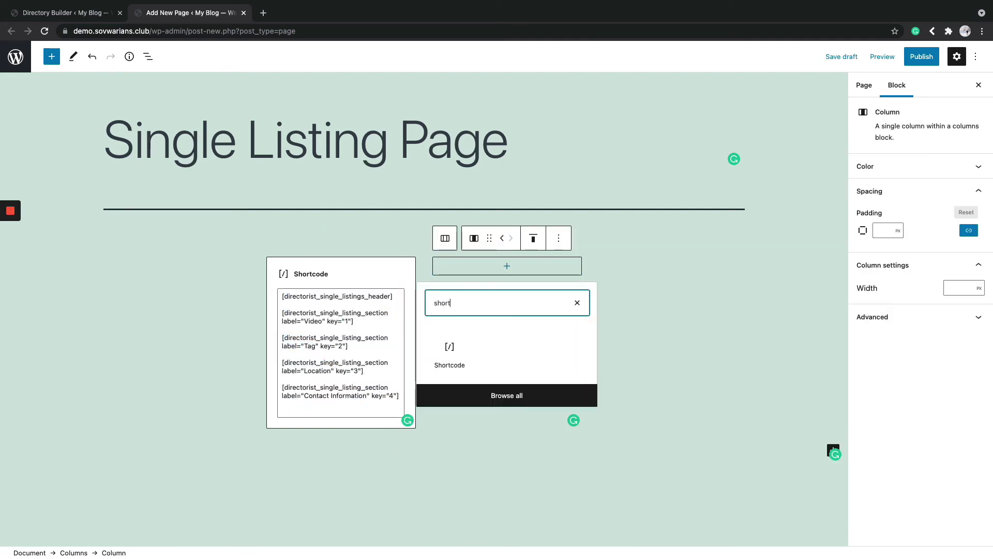
{"action": "left_click", "coordinate": [457, 349]}
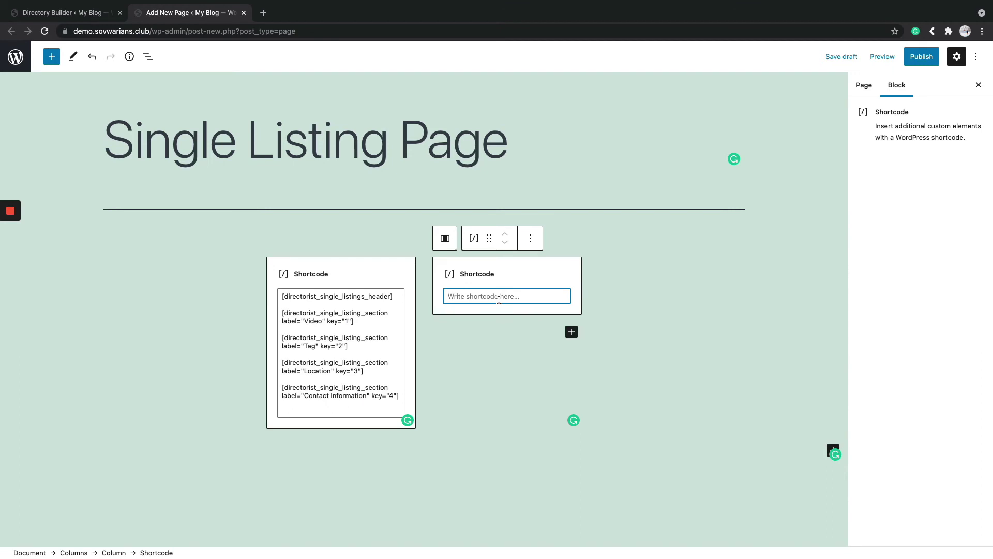
{"action": "key", "text": "ctrl+v"}
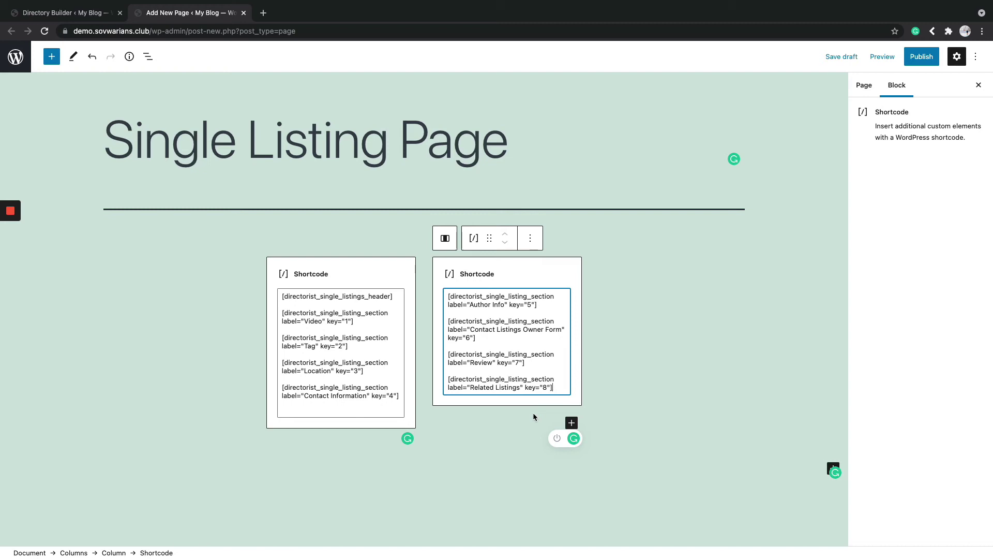
- Try adding an Image block below the Shortcode block in the second column
{"action": "left_click", "coordinate": [572, 423]}
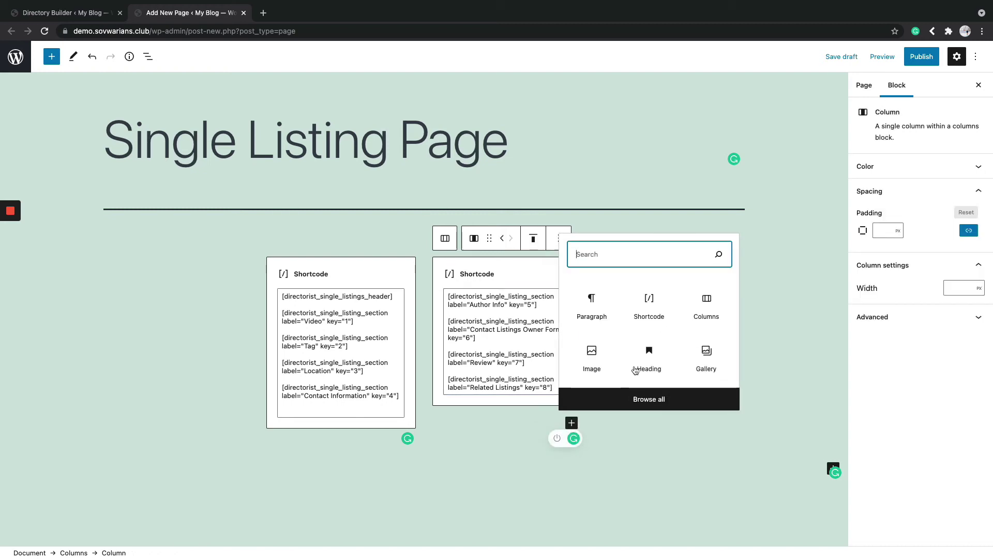
{"action": "left_click", "coordinate": [592, 358]}
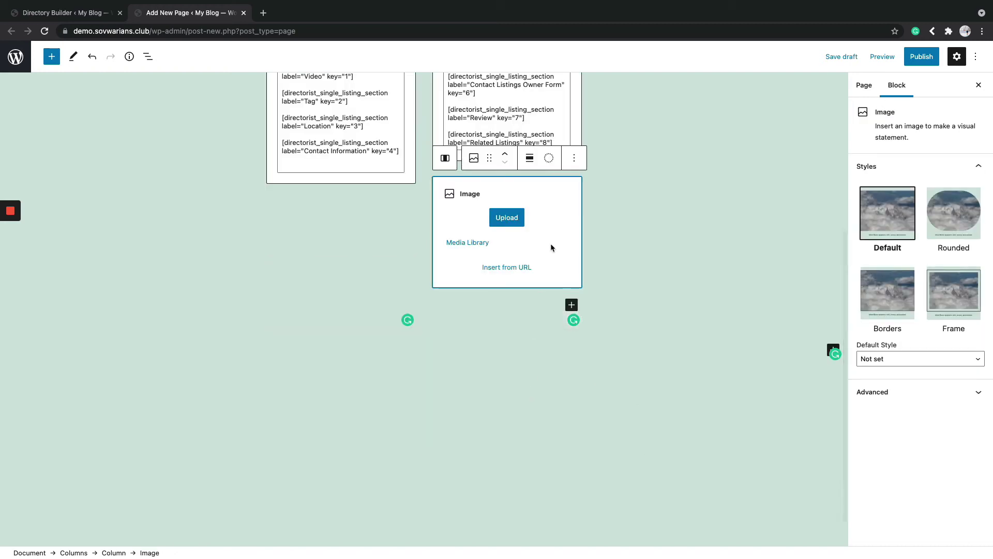
{"action": "scroll", "coordinate": [562, 226], "scroll_direction": "up", "scroll_amount": 1}
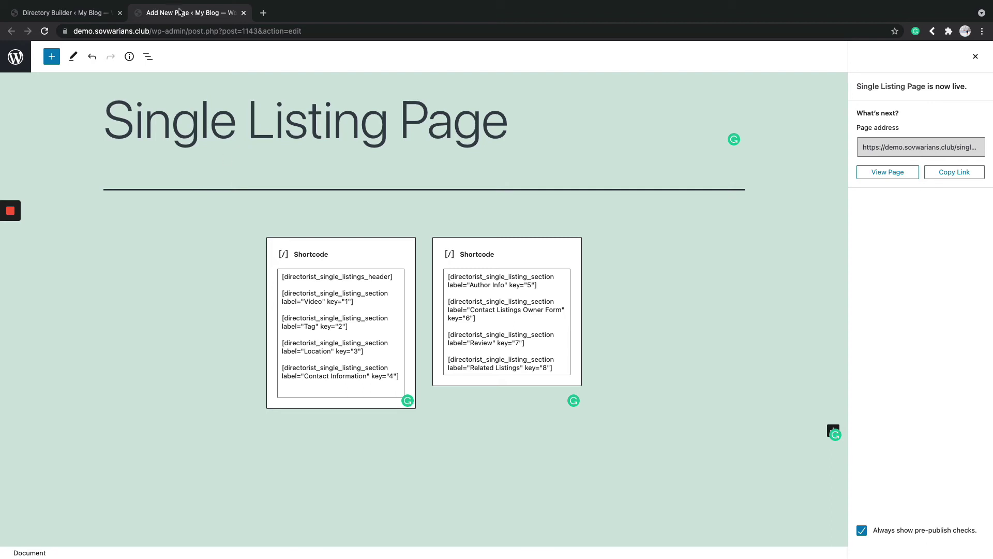
- Return to Directory Builder, update the directory with the custom single listing page enabled, and reload the builder
{"action": "left_click", "coordinate": [88, 12]}
{"action": "left_click", "coordinate": [538, 486]}
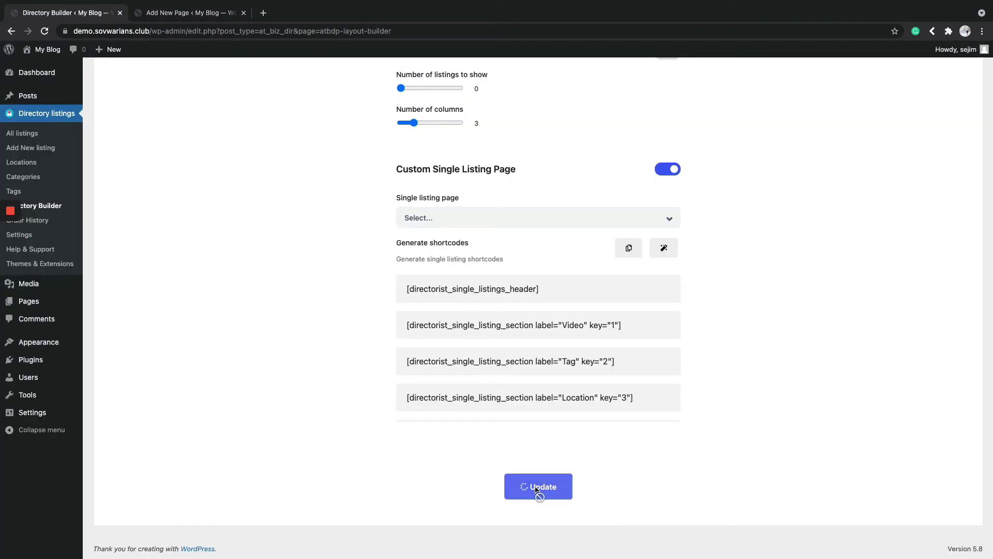
{"action": "left_click", "coordinate": [45, 32]}
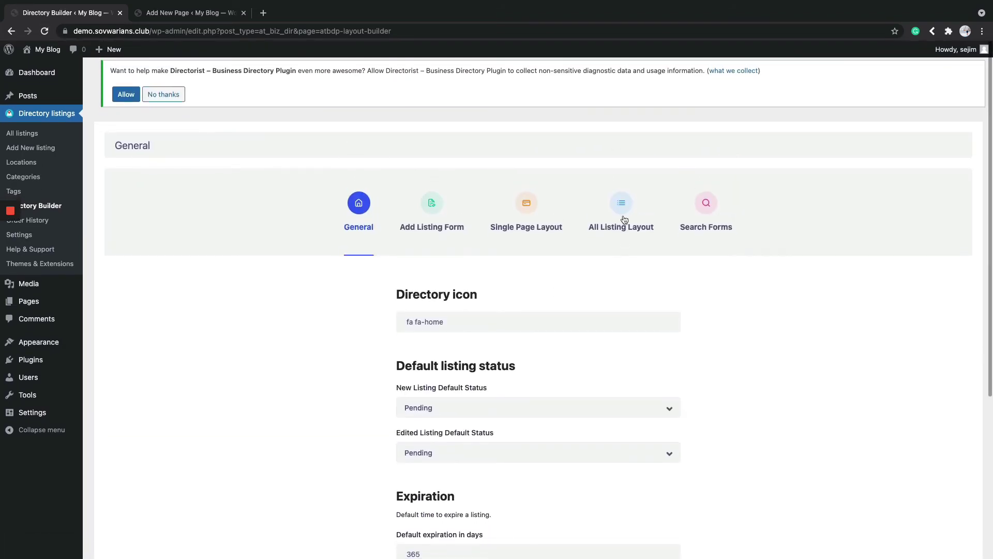
- Choose Single Listing Page as the single listing page in the single page layout's Other Settings and update the directory
{"action": "left_click", "coordinate": [528, 208]}
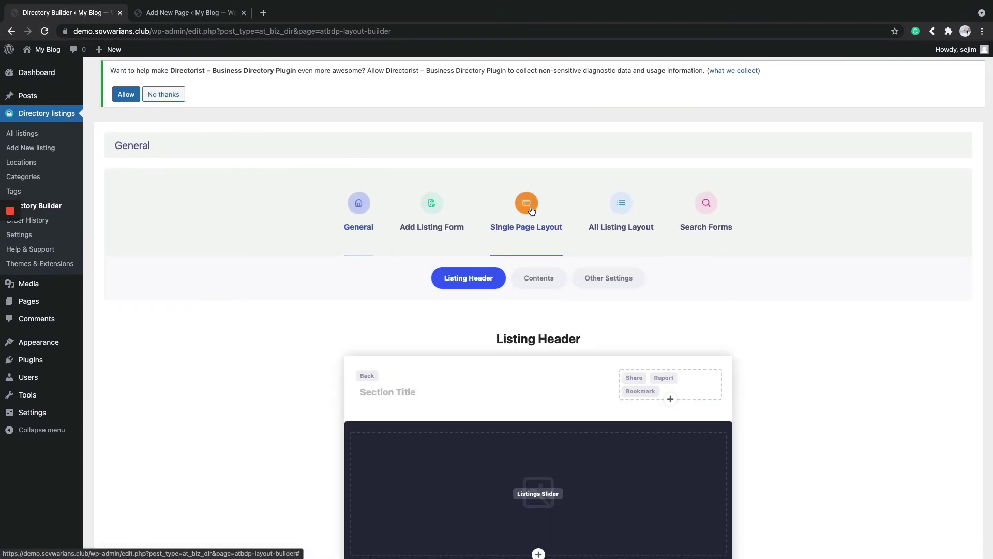
{"action": "left_click", "coordinate": [577, 275]}
{"action": "scroll", "coordinate": [614, 423], "scroll_direction": "down", "scroll_amount": 4}
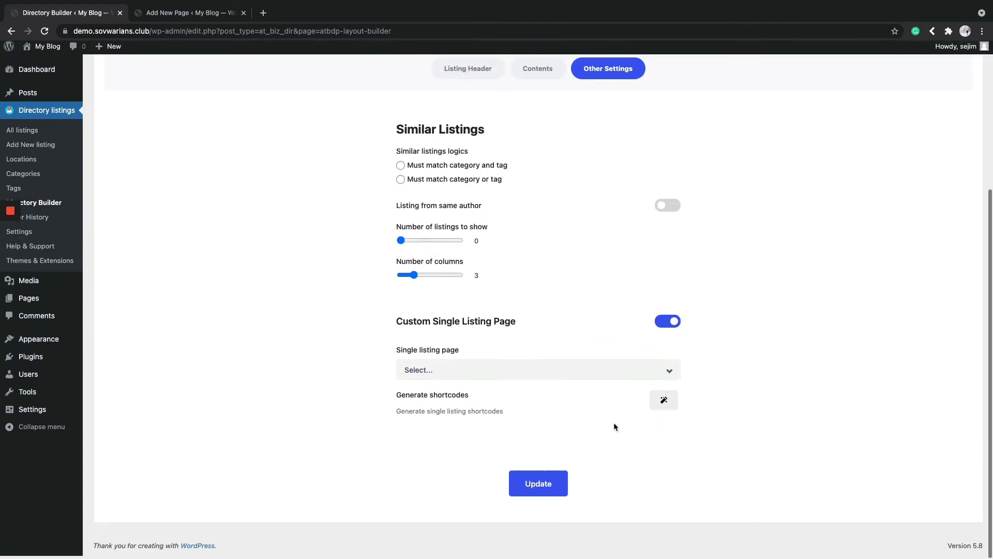
{"action": "left_click", "coordinate": [542, 376]}
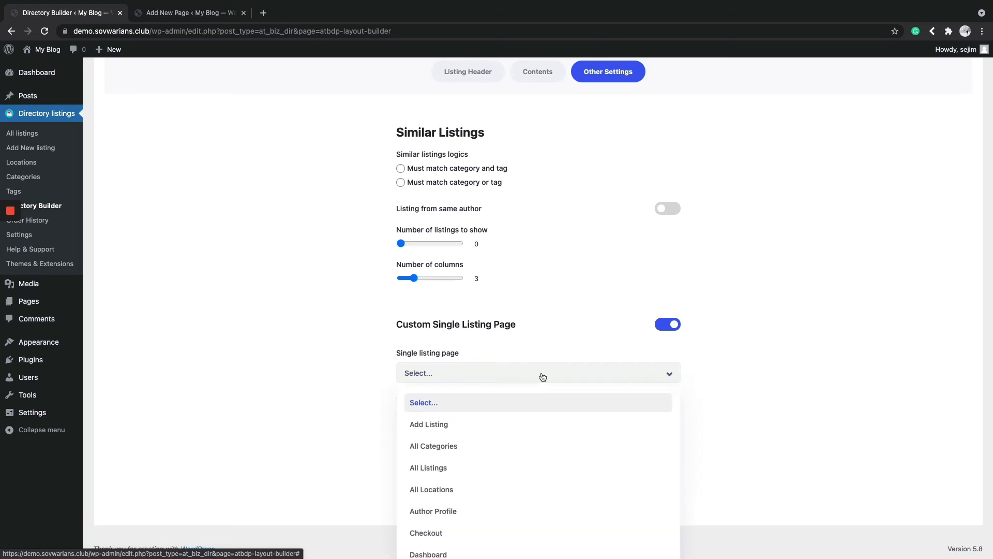
{"action": "scroll", "coordinate": [490, 471], "scroll_direction": "down", "scroll_amount": 2}
{"action": "scroll", "coordinate": [492, 483], "scroll_direction": "down", "scroll_amount": 4}
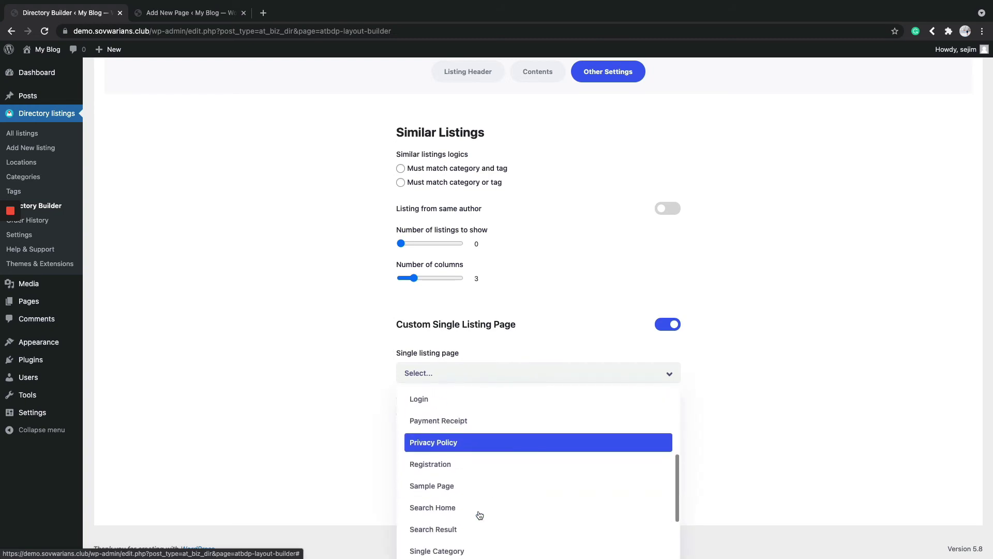
{"action": "left_click", "coordinate": [454, 506]}
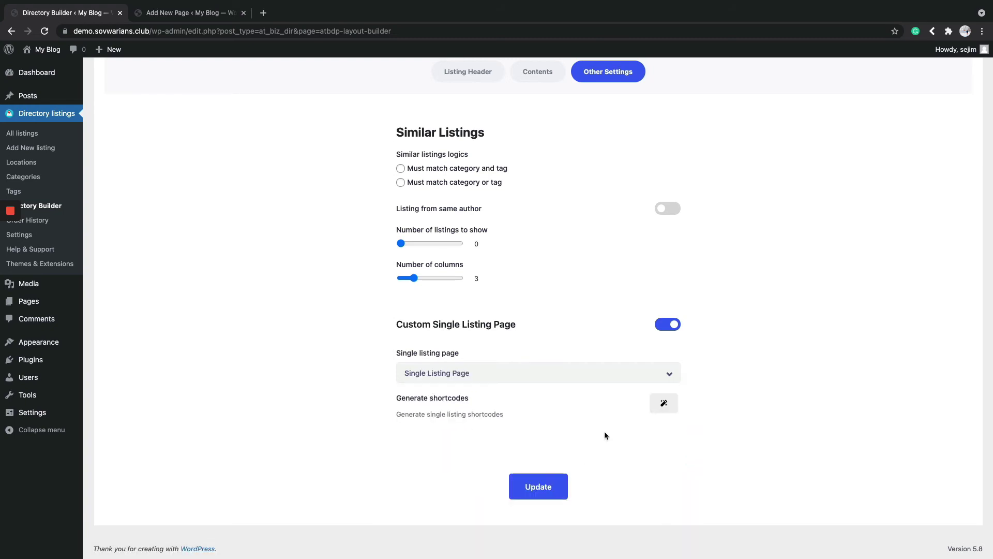
{"action": "left_click", "coordinate": [547, 488]}
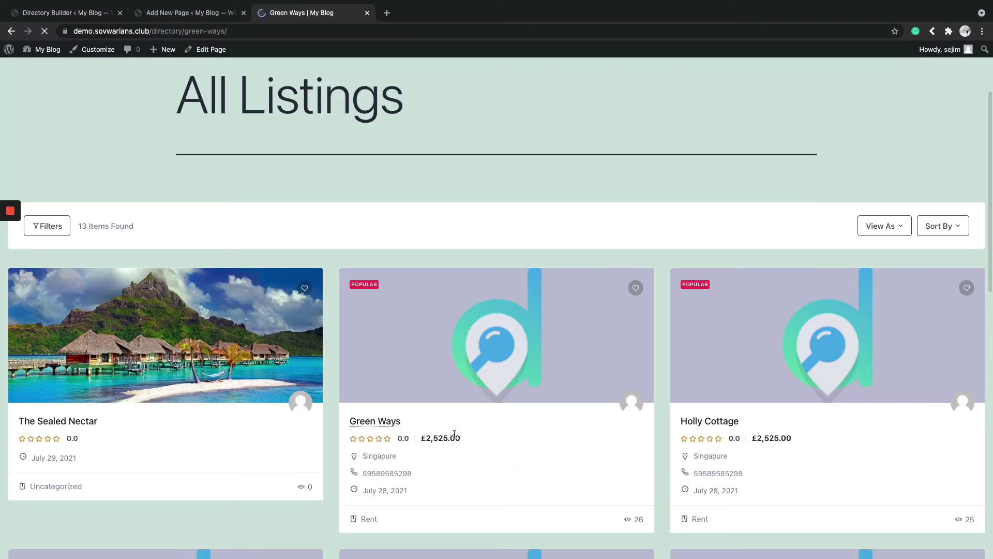
- Review the Green Ways single listing page and open the All Listing Layout settings in Directory Builder
{"action": "scroll", "coordinate": [450, 439], "scroll_direction": "down", "scroll_amount": 10}
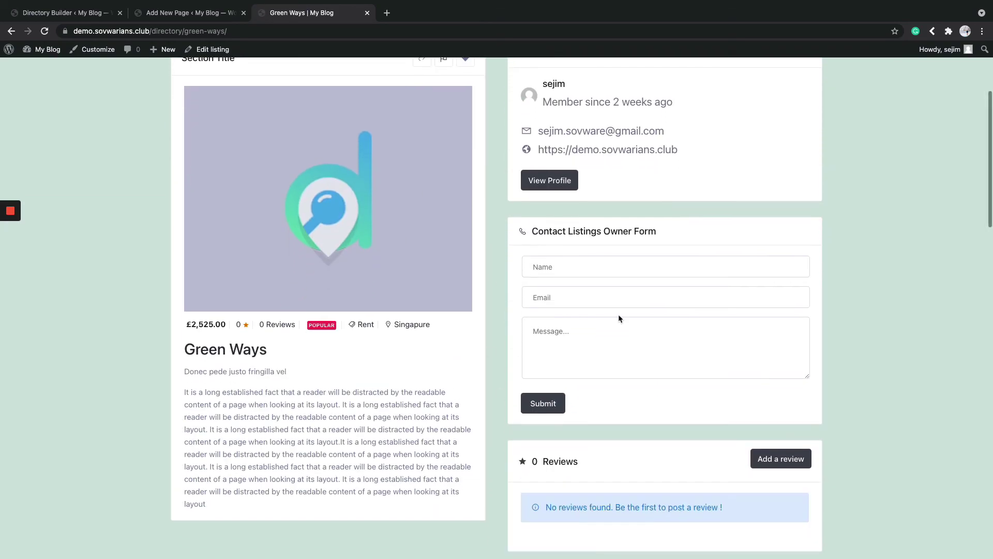
{"action": "scroll", "coordinate": [481, 443], "scroll_direction": "down", "scroll_amount": 10}
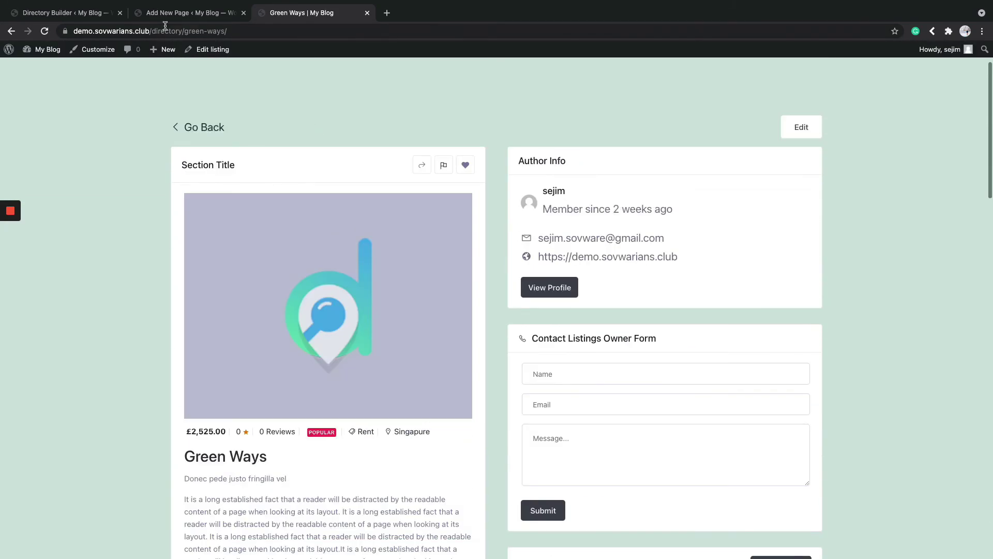
{"action": "left_click", "coordinate": [171, 13]}
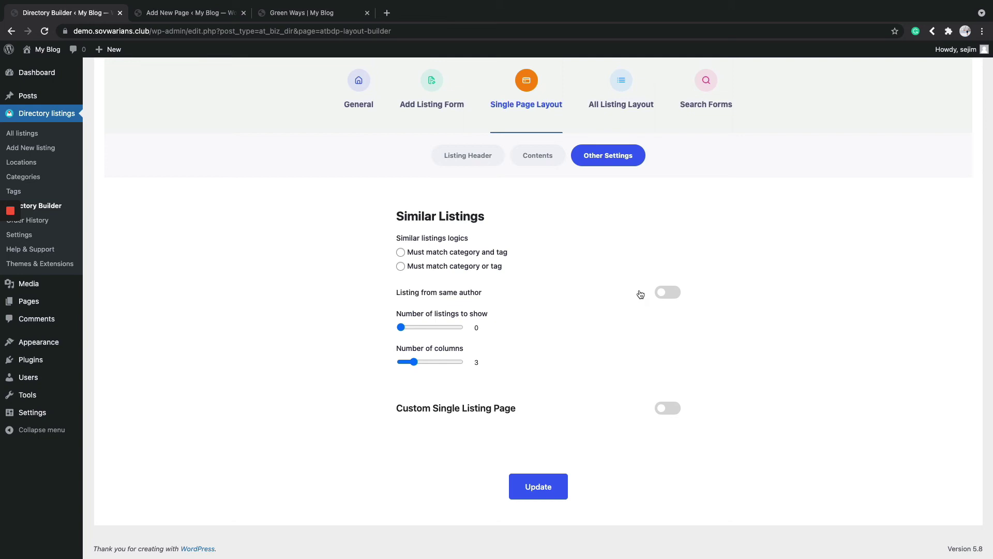
{"action": "left_click", "coordinate": [621, 99]}
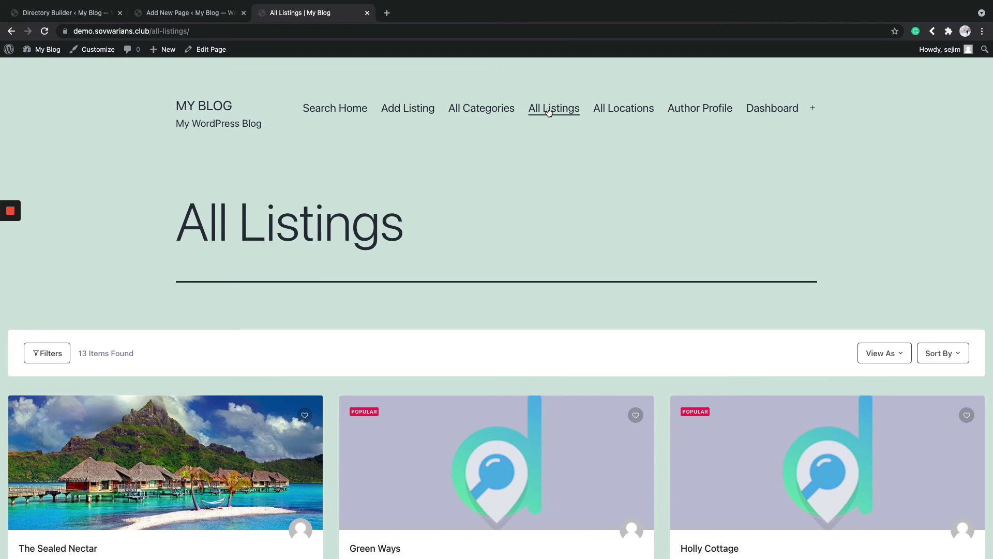
- Switch the site's All Listings page to list view and look through the listings
{"action": "scroll", "coordinate": [500, 188], "scroll_direction": "down", "scroll_amount": 3}
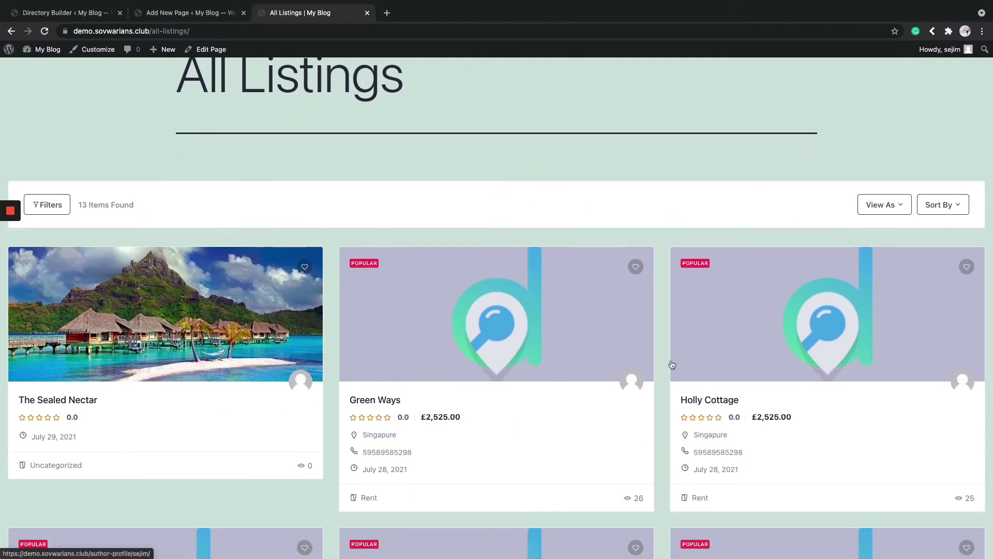
{"action": "left_click", "coordinate": [891, 206]}
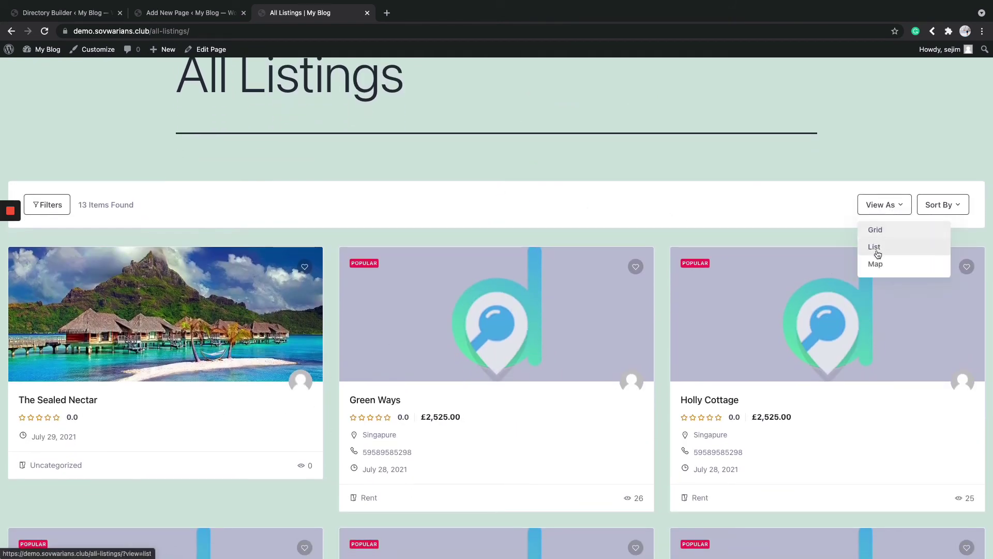
{"action": "left_click", "coordinate": [875, 249]}
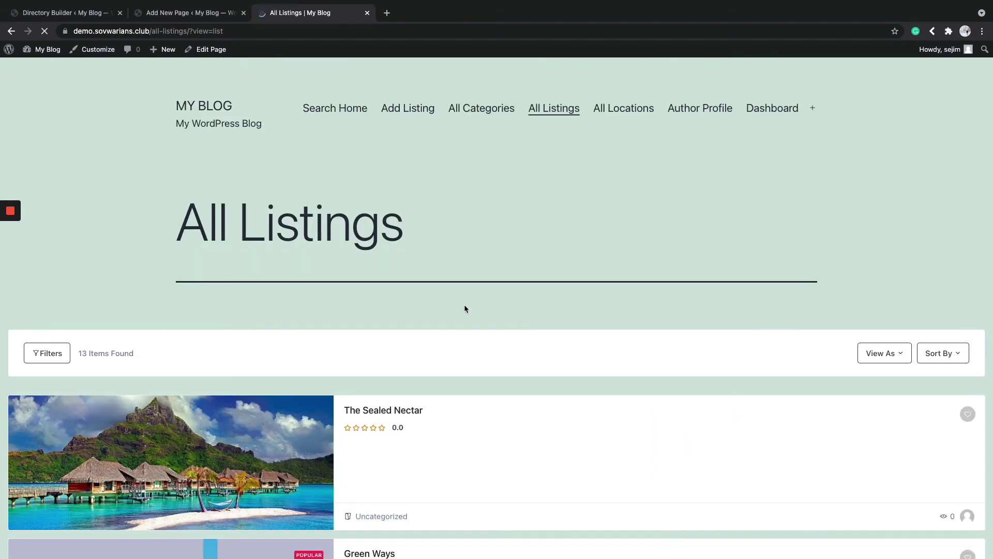
{"action": "scroll", "coordinate": [458, 305], "scroll_direction": "down", "scroll_amount": 3}
{"action": "scroll", "coordinate": [445, 311], "scroll_direction": "down", "scroll_amount": 15}
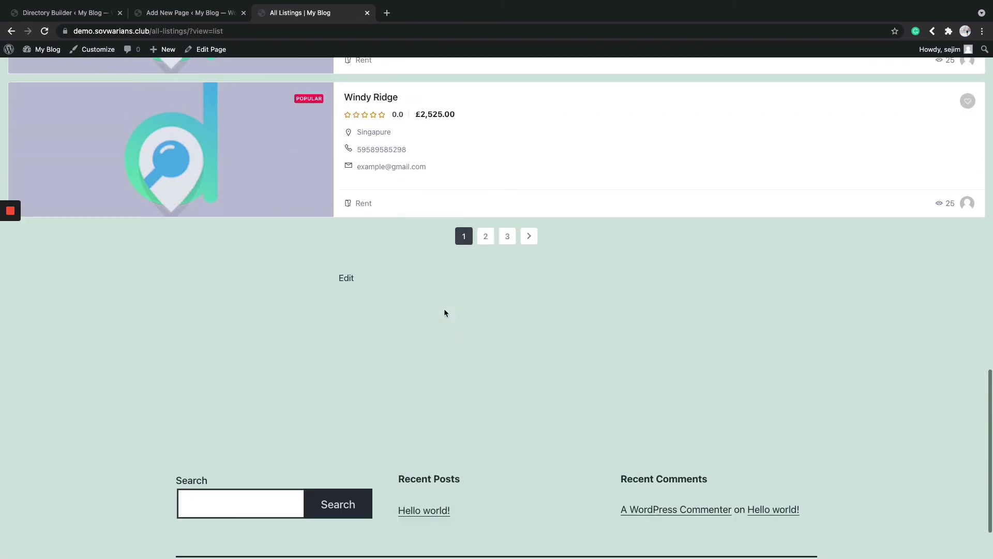
{"action": "scroll", "coordinate": [444, 311], "scroll_direction": "up", "scroll_amount": 18}
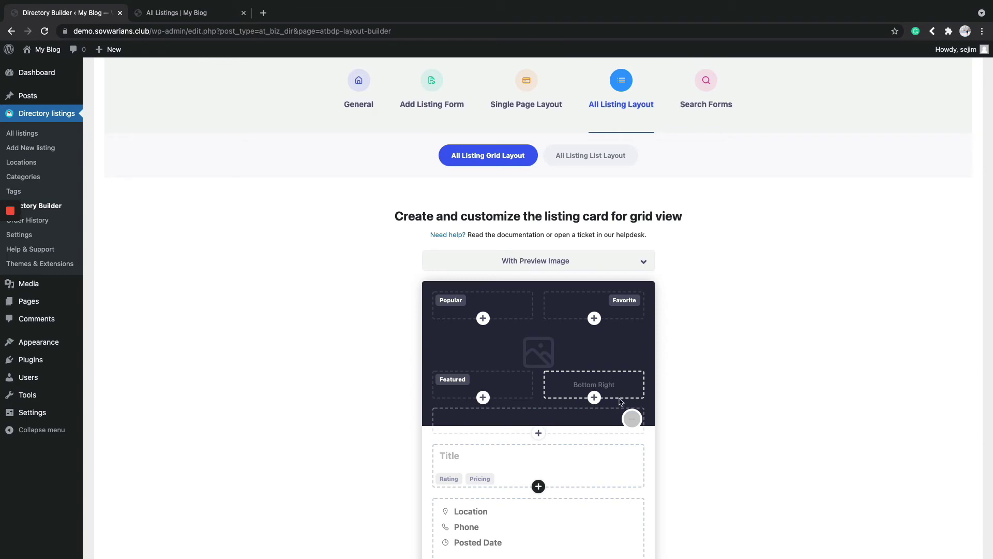
- Add the New badge to the bottom-right slot of the grid card's preview image
{"action": "left_click", "coordinate": [594, 397]}
{"action": "left_click", "coordinate": [560, 354]}
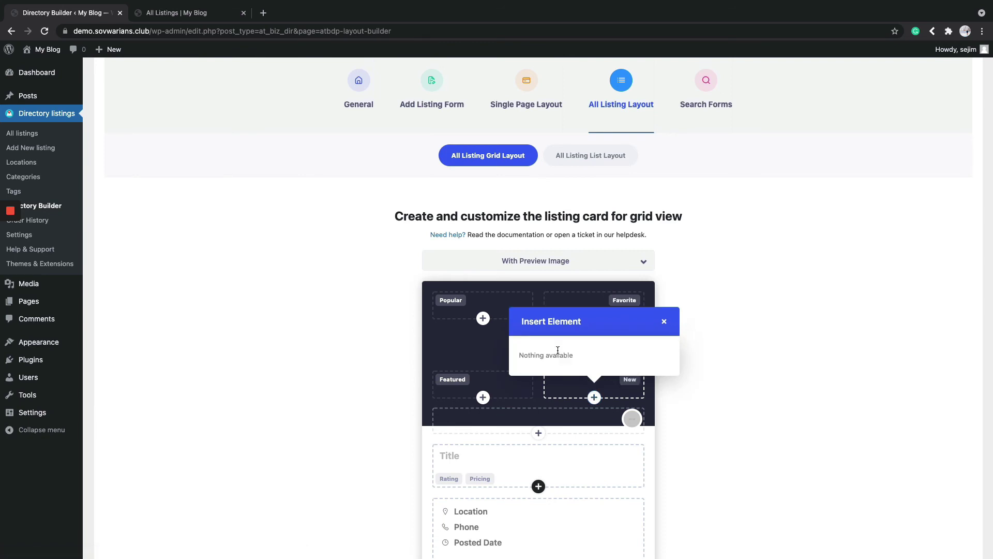
{"action": "left_click", "coordinate": [665, 325]}
{"action": "scroll", "coordinate": [595, 474], "scroll_direction": "down", "scroll_amount": 1}
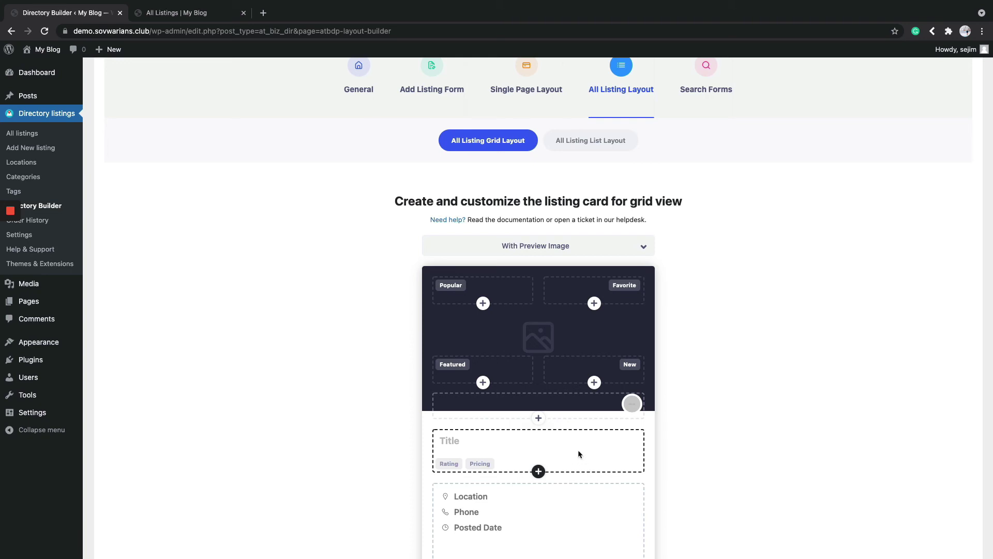
- Toggle Show Tagline in the grid card's listing title settings
{"action": "mouse_move", "coordinate": [532, 426]}
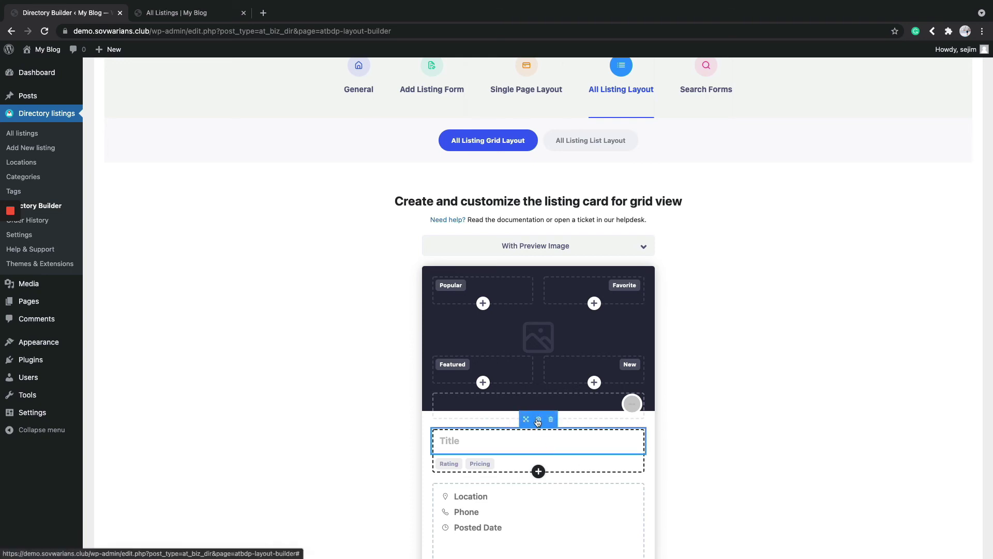
{"action": "left_click", "coordinate": [538, 420]}
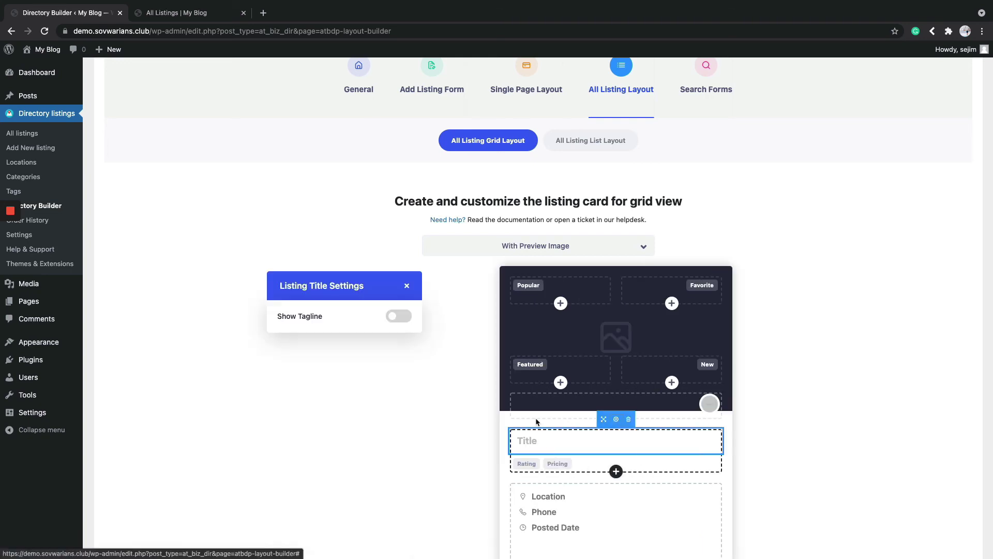
{"action": "left_click", "coordinate": [407, 322]}
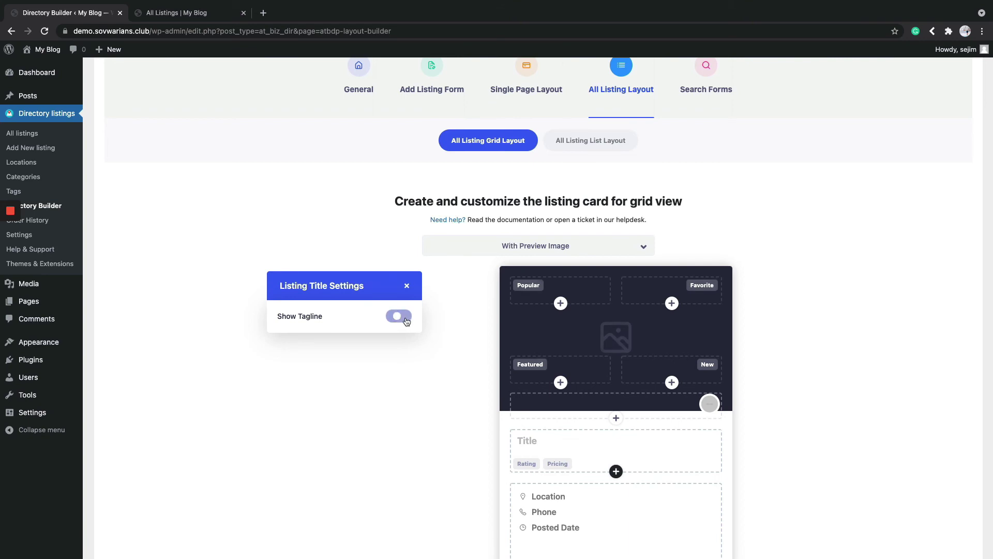
{"action": "left_click", "coordinate": [412, 352]}
{"action": "scroll", "coordinate": [515, 381], "scroll_direction": "down", "scroll_amount": 4}
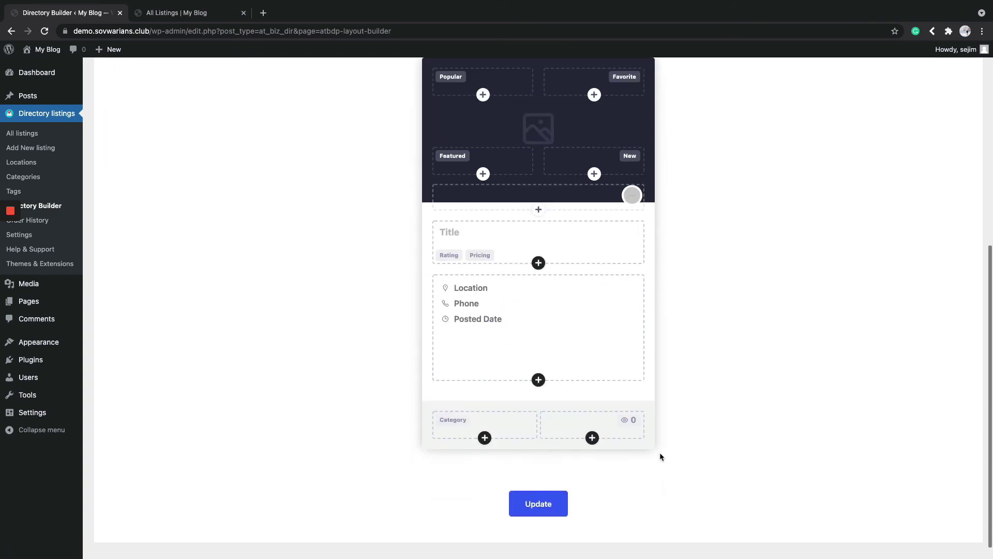
- Reorder the badges under the grid card's title so Rating comes after Pricing
{"action": "mouse_move", "coordinate": [454, 256]}
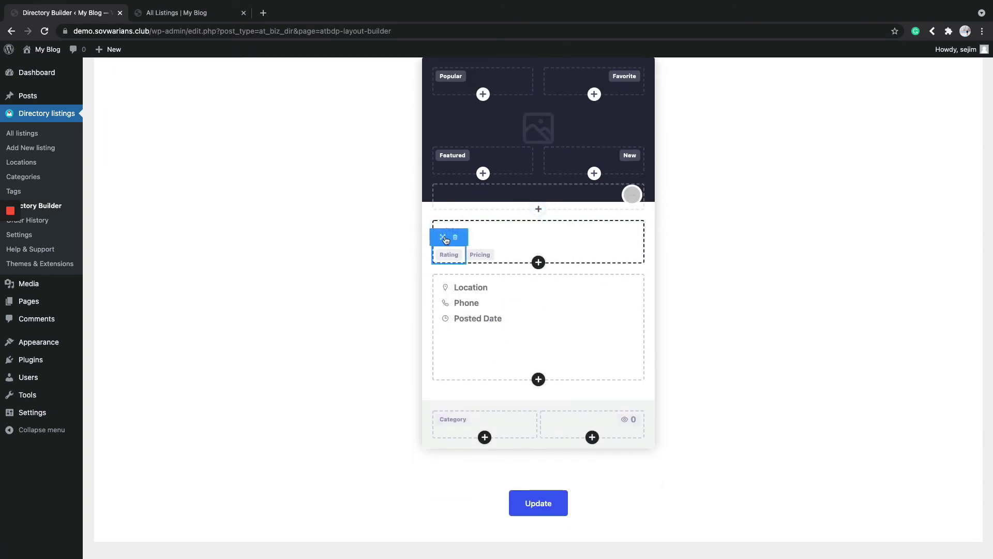
{"action": "left_click_drag", "start_coordinate": [444, 239], "coordinate": [501, 262]}
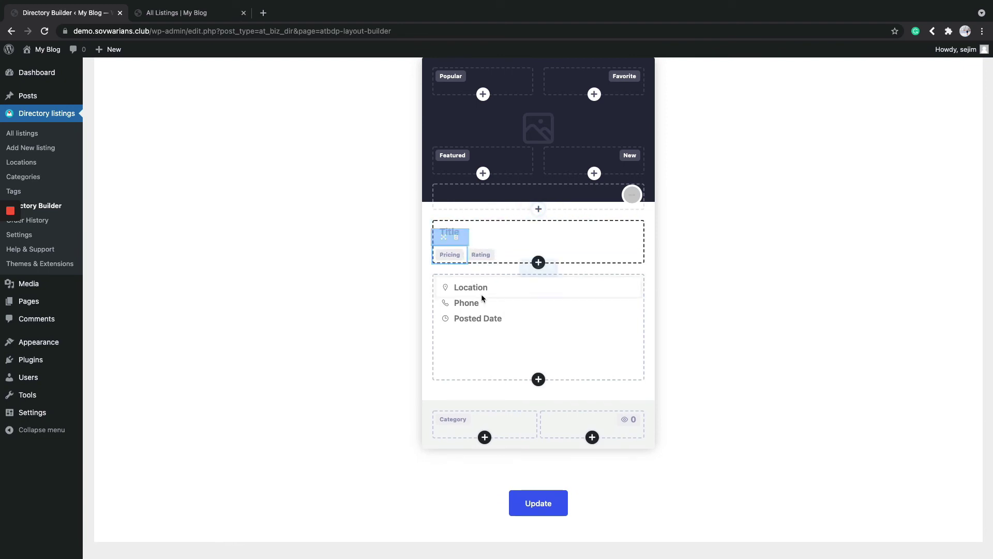
{"action": "scroll", "coordinate": [514, 266], "scroll_direction": "up", "scroll_amount": 2}
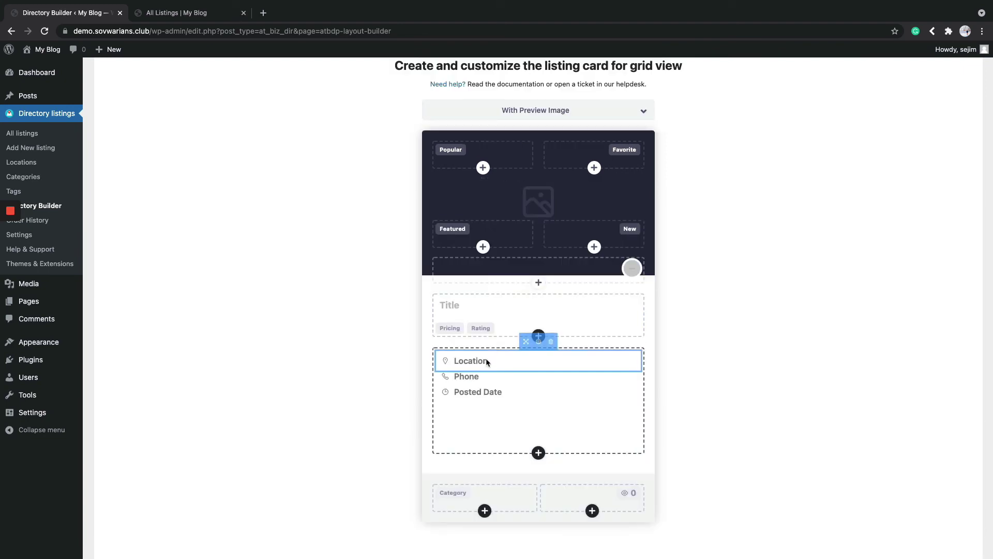
- Remove the Rating badge from the grid card's title area and insert it again
{"action": "left_click", "coordinate": [487, 316]}
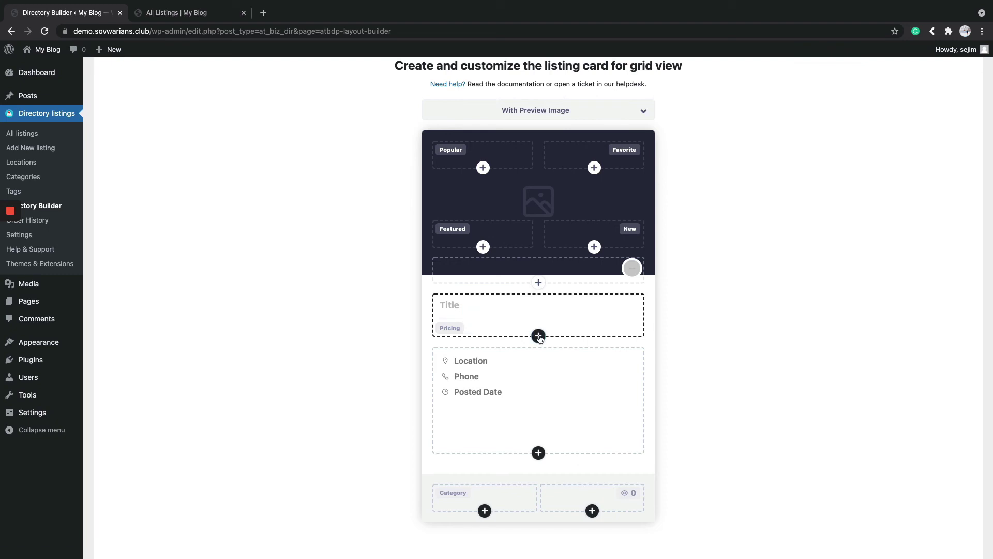
{"action": "left_click", "coordinate": [538, 336]}
{"action": "left_click", "coordinate": [512, 295]}
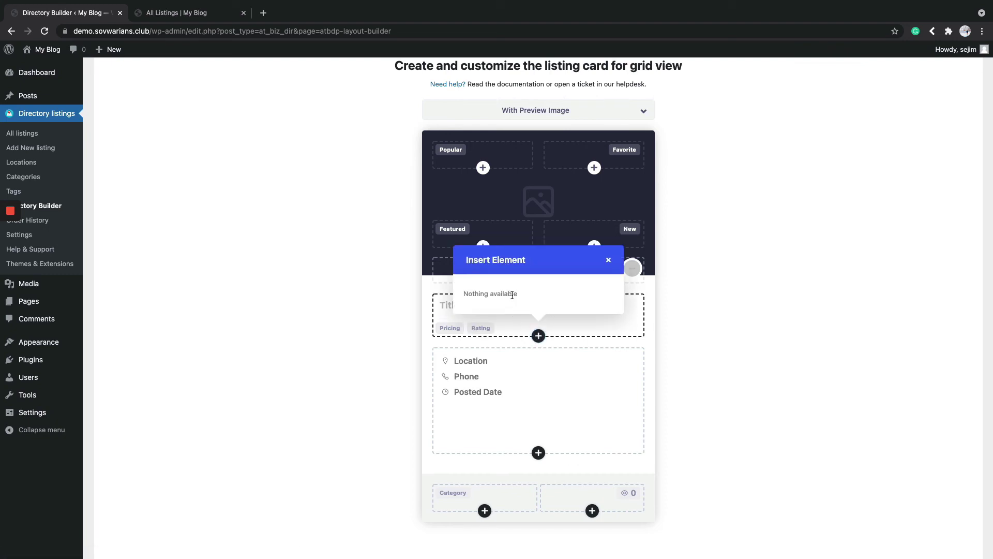
{"action": "left_click", "coordinate": [700, 344]}
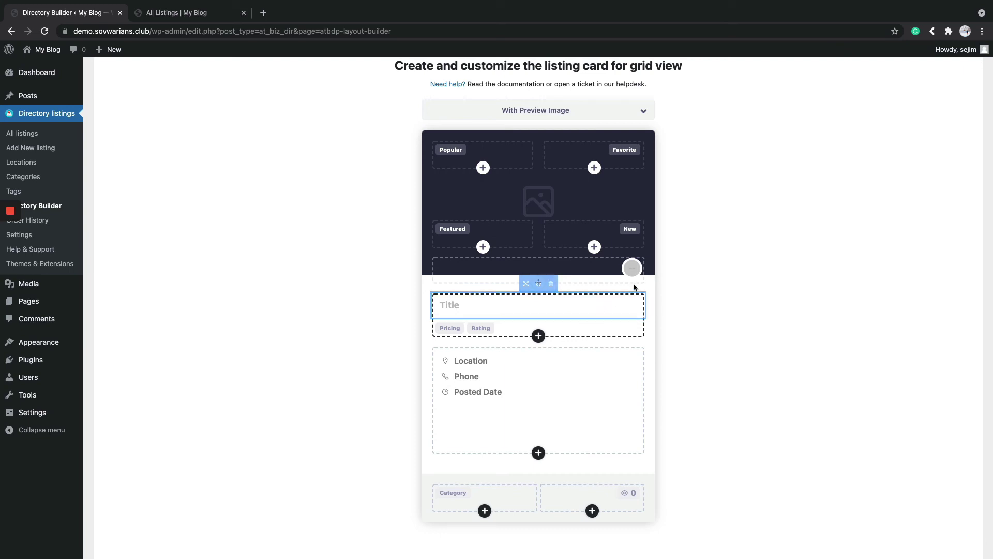
- Set the user avatar's alignment to Center on the grid card
{"action": "left_click", "coordinate": [627, 248]}
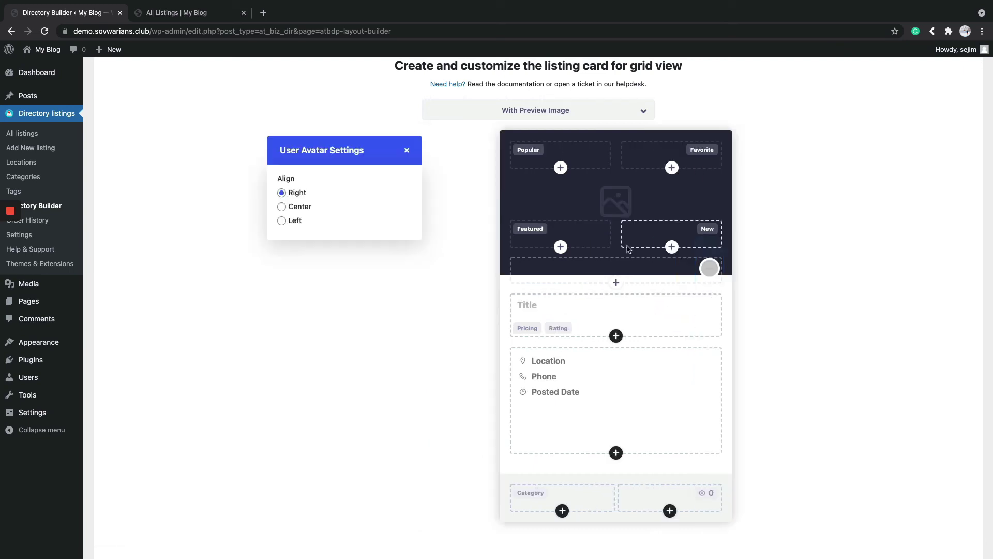
{"action": "left_click", "coordinate": [298, 208]}
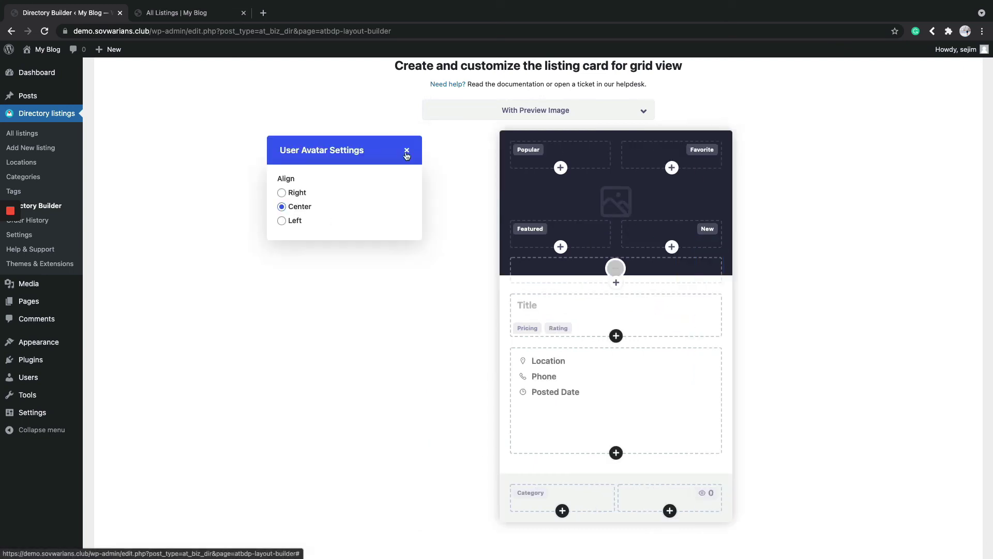
{"action": "left_click", "coordinate": [407, 150]}
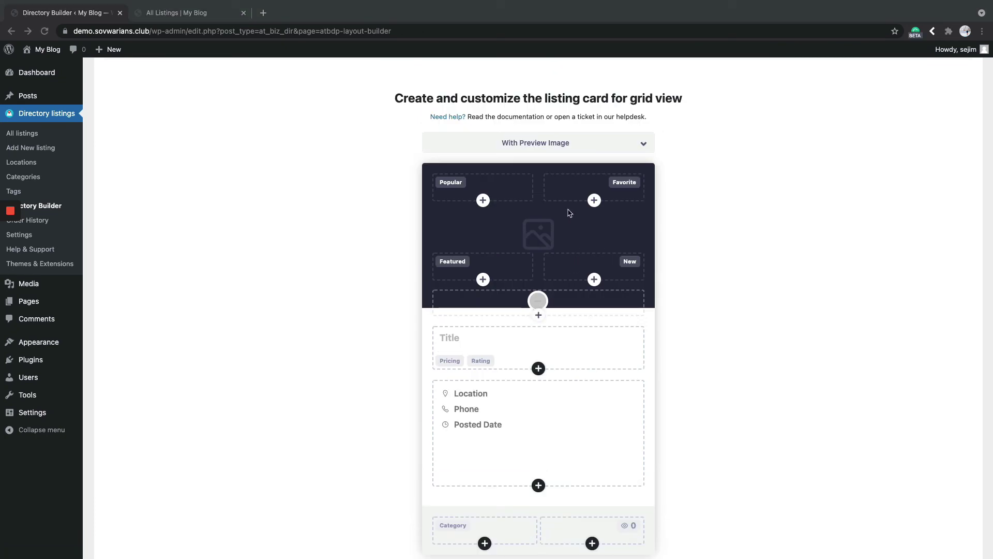
- Try the Without Preview Image version of the grid card and return to With Preview Image
{"action": "left_click", "coordinate": [601, 146]}
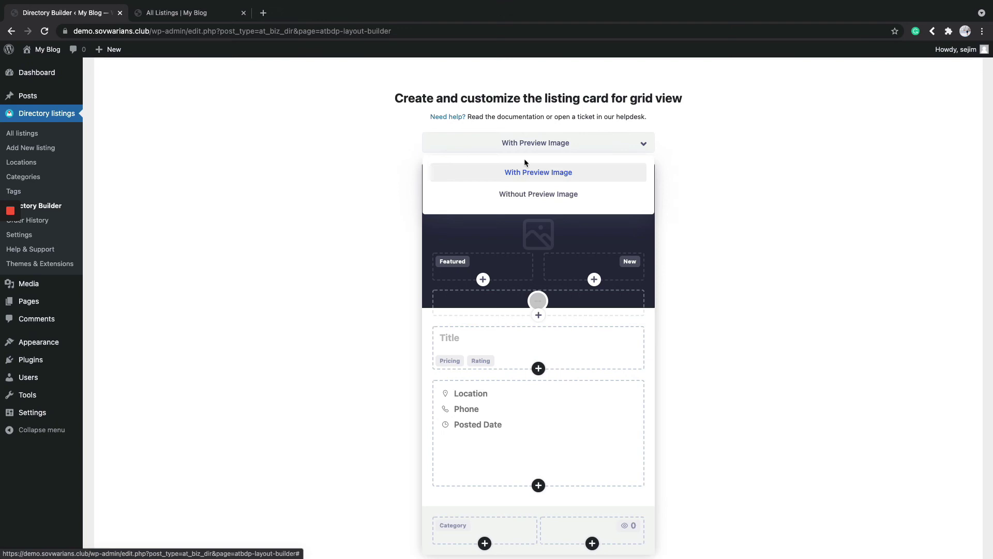
{"action": "left_click", "coordinate": [521, 193]}
{"action": "scroll", "coordinate": [675, 222], "scroll_direction": "up", "scroll_amount": 2}
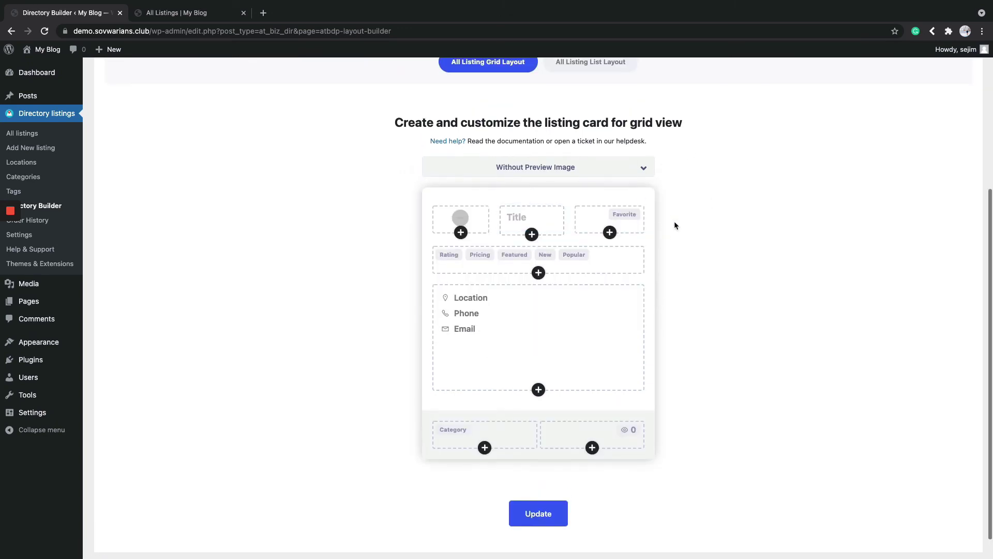
{"action": "left_click", "coordinate": [539, 196]}
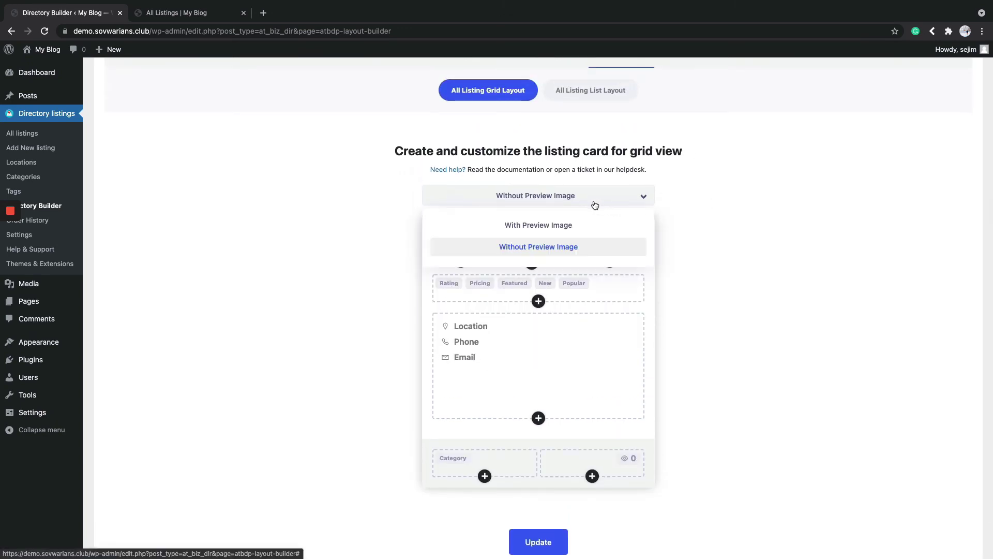
{"action": "left_click", "coordinate": [535, 225]}
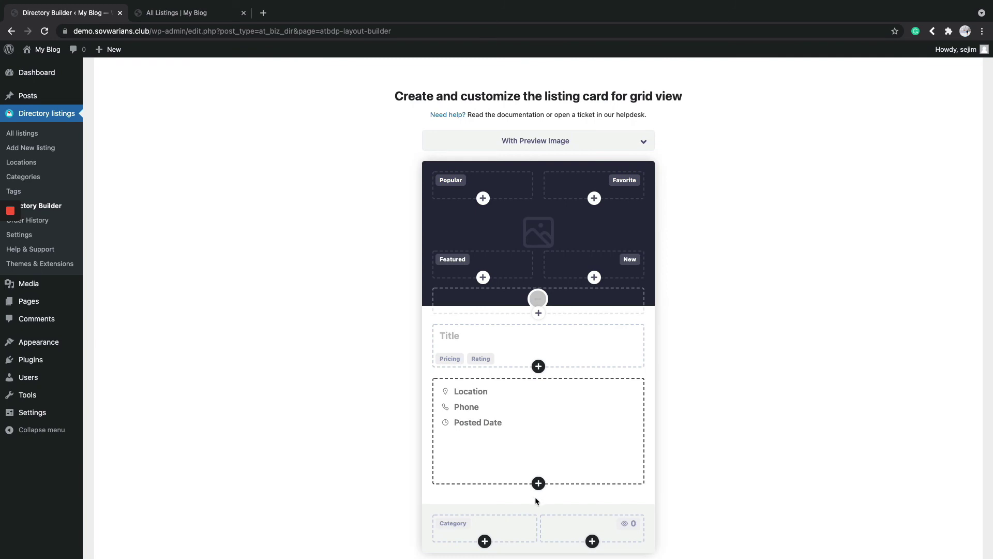
- Insert the Your favorite fruit and Address elements into the grid card's body below Posted Date
{"action": "left_click", "coordinate": [538, 483]}
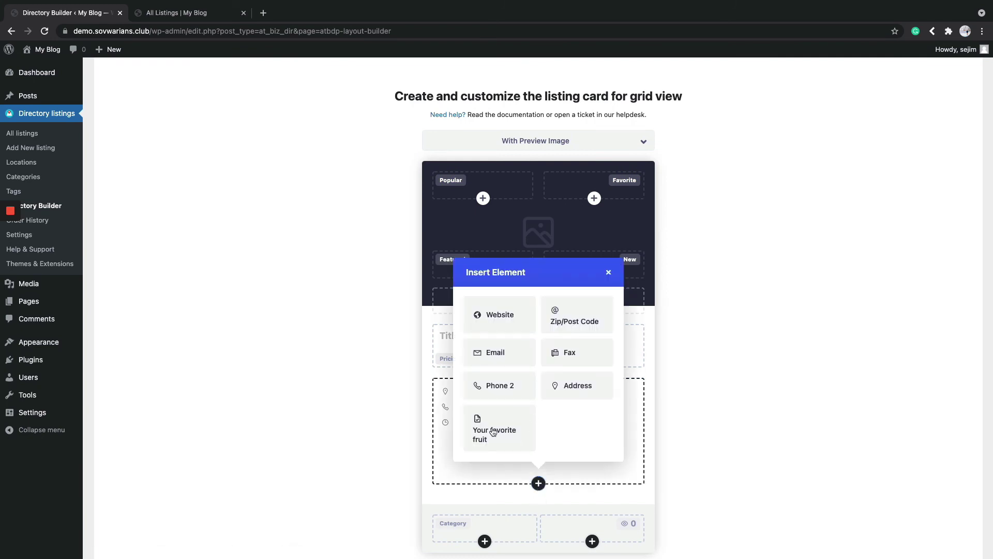
{"action": "left_click", "coordinate": [493, 432]}
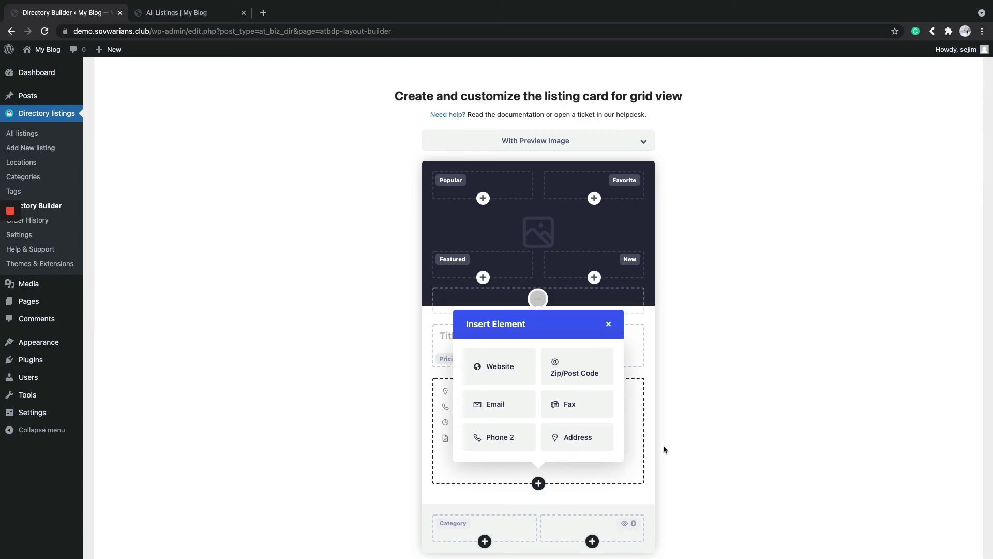
{"action": "left_click", "coordinate": [582, 441]}
{"action": "left_click", "coordinate": [538, 484]}
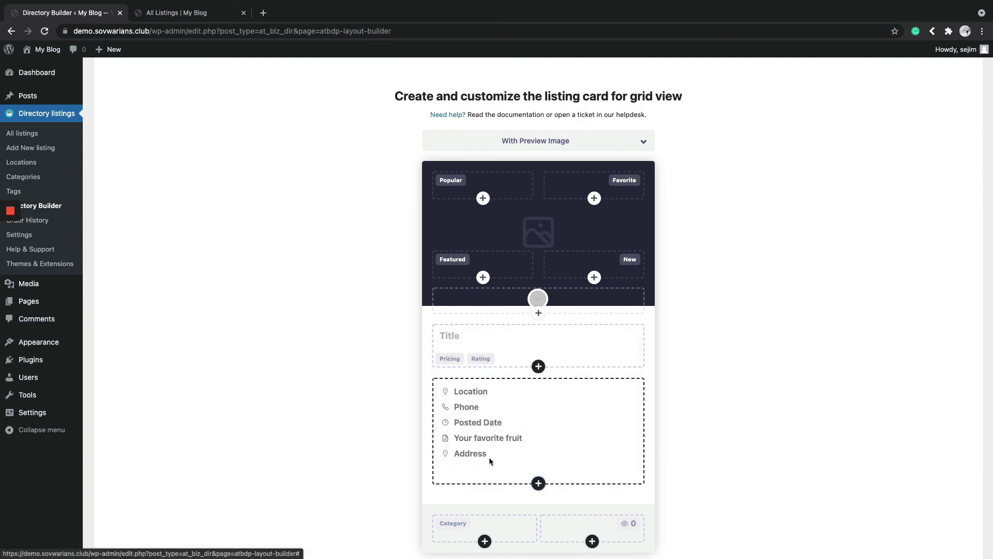
- Check the Your favorite fruit element's icon and label settings, and update the directory with the grid card changes
{"action": "left_click", "coordinate": [539, 418]}
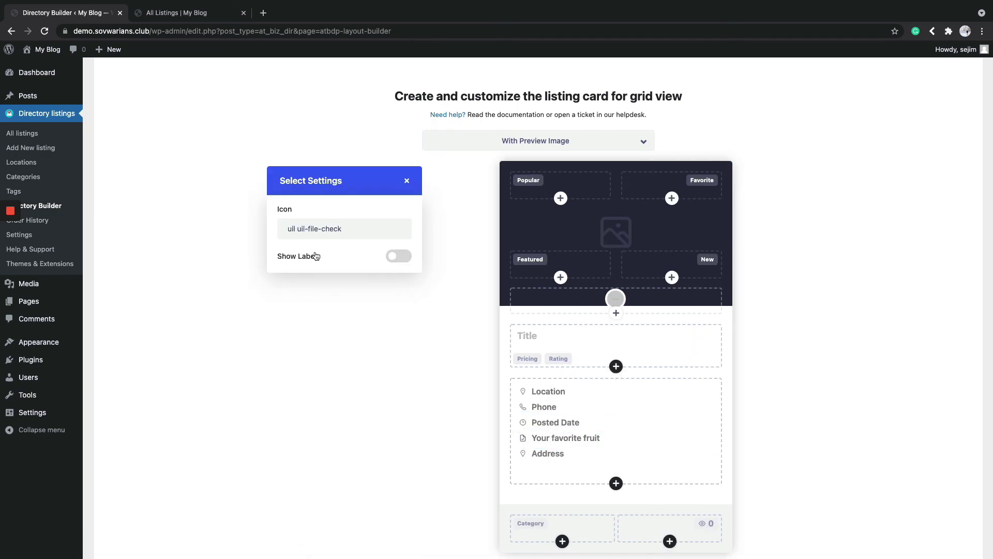
{"action": "left_click", "coordinate": [407, 181]}
{"action": "scroll", "coordinate": [708, 374], "scroll_direction": "down", "scroll_amount": 2}
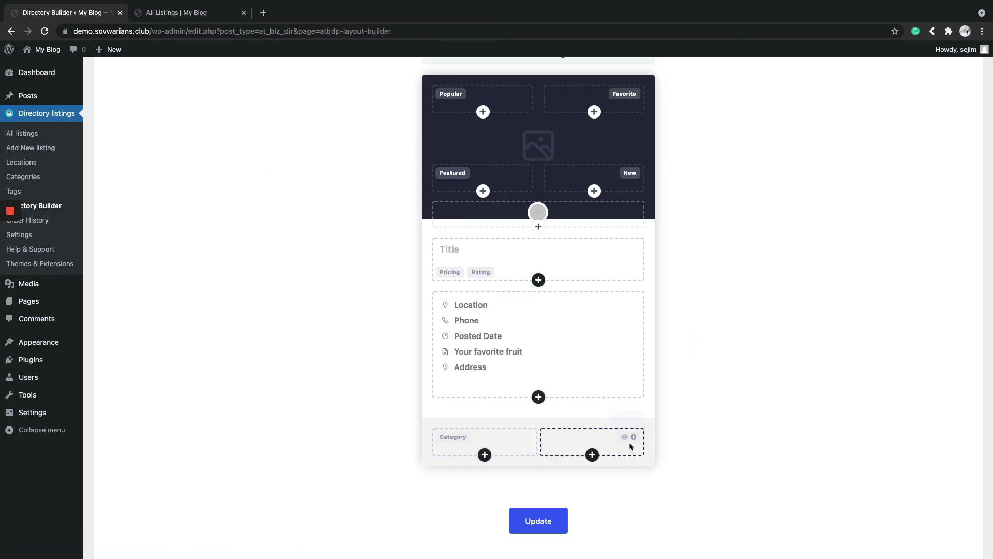
{"action": "left_click", "coordinate": [540, 521]}
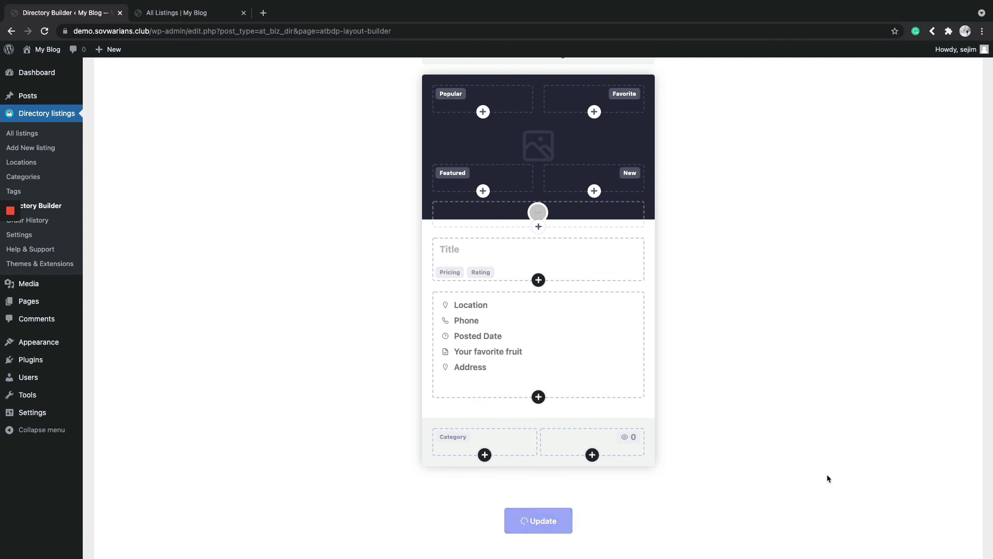
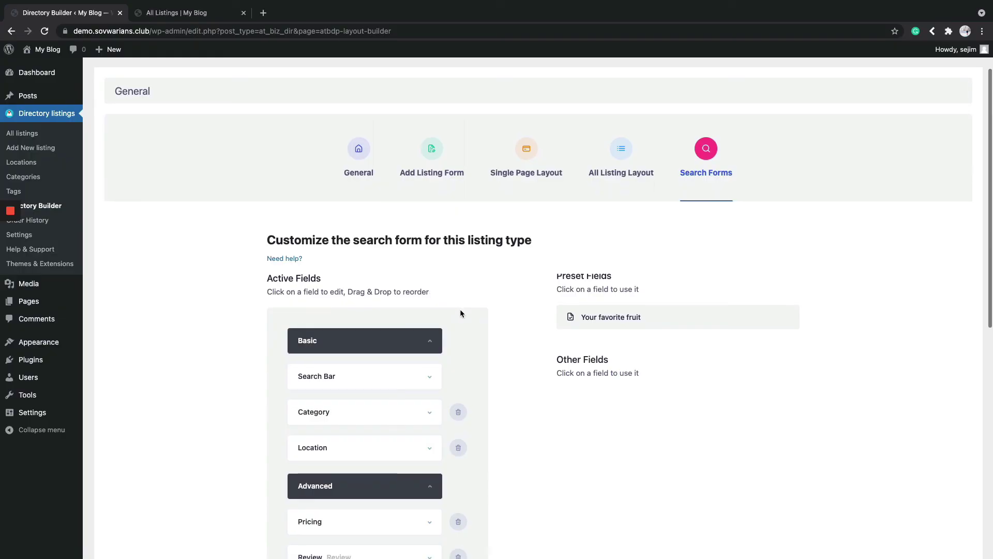
- Expand the additional filters on the site's Search Home page and review the advanced search fields
{"action": "left_click", "coordinate": [211, 22]}
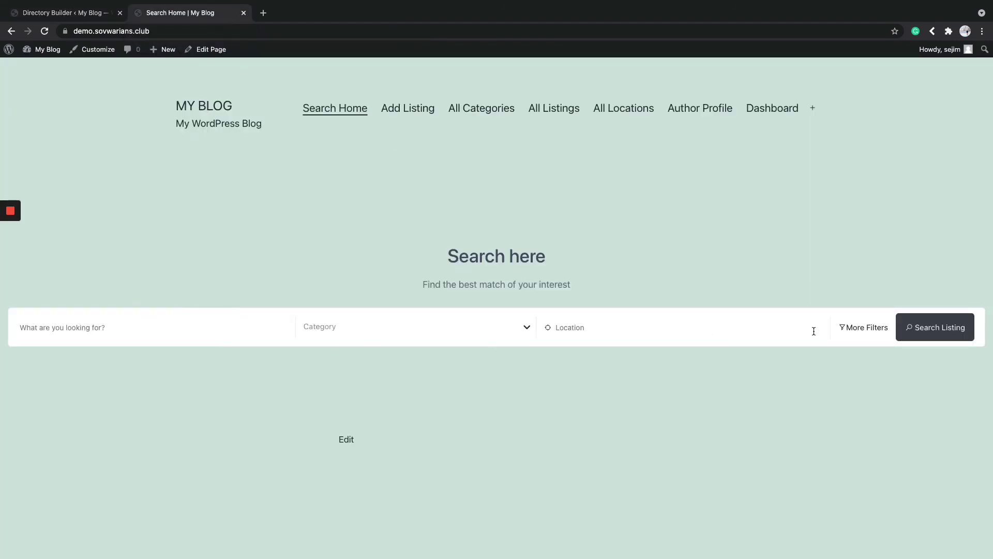
{"action": "left_click", "coordinate": [849, 336]}
{"action": "scroll", "coordinate": [301, 465], "scroll_direction": "down", "scroll_amount": 2}
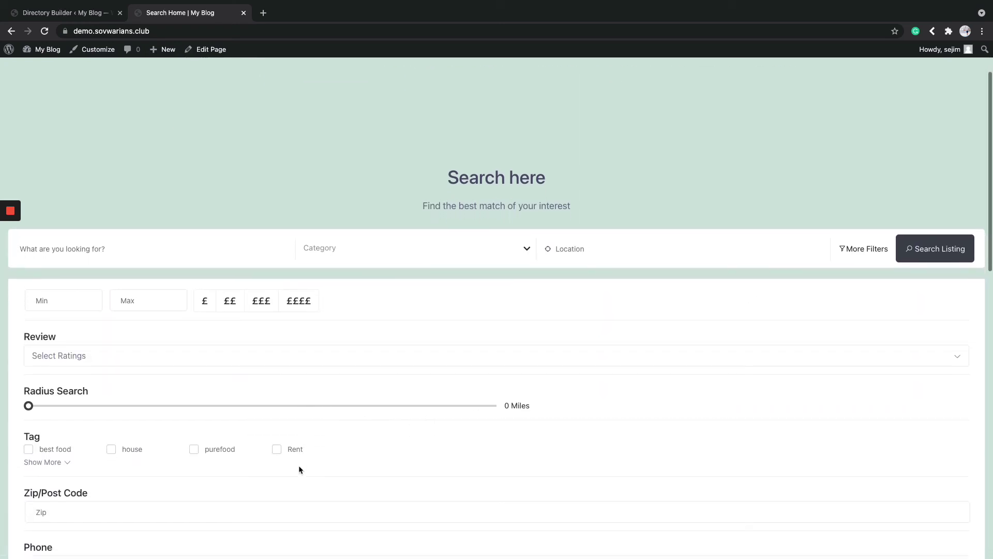
{"action": "scroll", "coordinate": [331, 385], "scroll_direction": "down", "scroll_amount": 8}
{"action": "scroll", "coordinate": [328, 393], "scroll_direction": "up", "scroll_amount": 2}
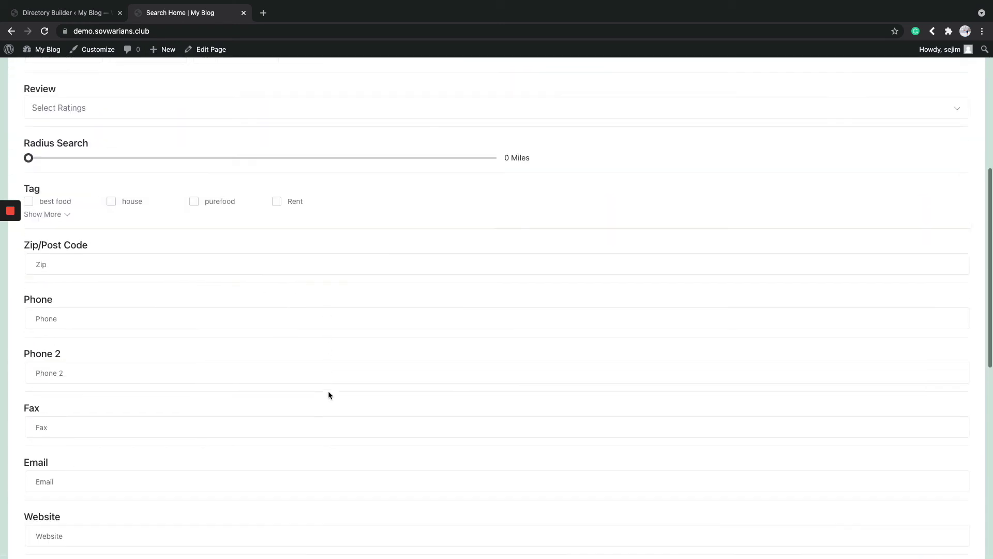
{"action": "scroll", "coordinate": [328, 395], "scroll_direction": "up", "scroll_amount": 5}
- Add the Your favorite fruit preset field to the search form's Advanced section, above Pricing
{"action": "left_click", "coordinate": [62, 13]}
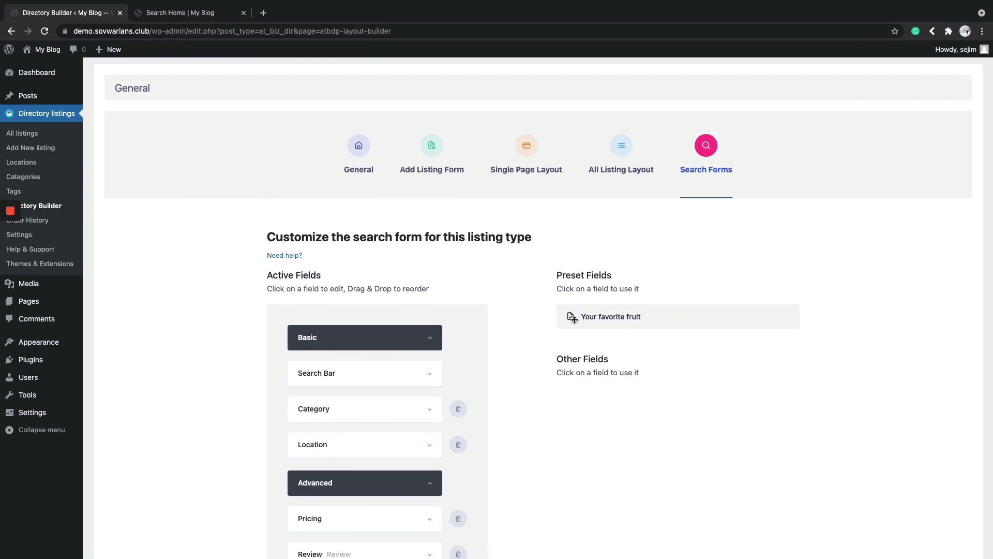
{"action": "scroll", "coordinate": [269, 275], "scroll_direction": "down", "scroll_amount": 3}
{"action": "left_click_drag", "start_coordinate": [626, 181], "coordinate": [361, 377]}
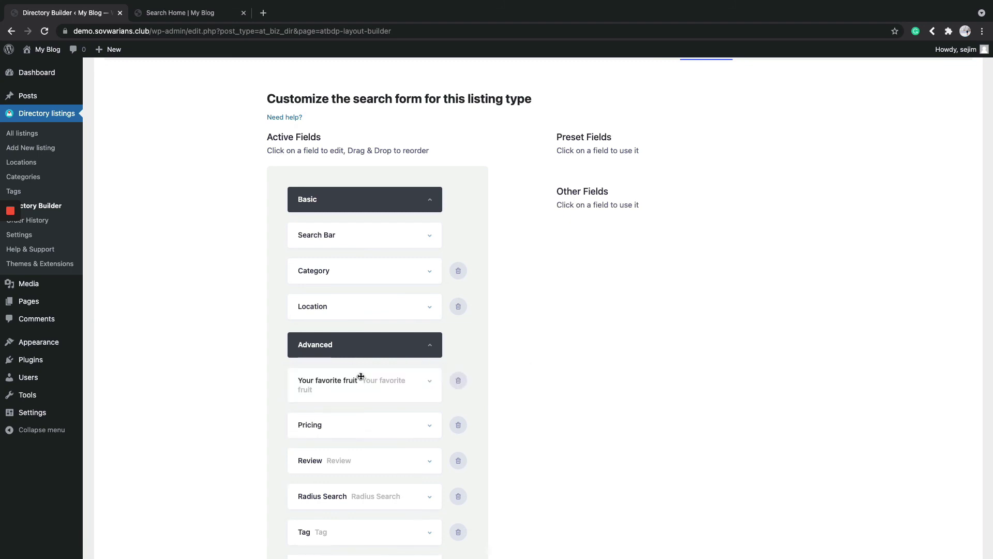
- Set the Radius Search field's unit to Kilometers in the Advanced section of the search form
{"action": "scroll", "coordinate": [816, 351], "scroll_direction": "down", "scroll_amount": 1}
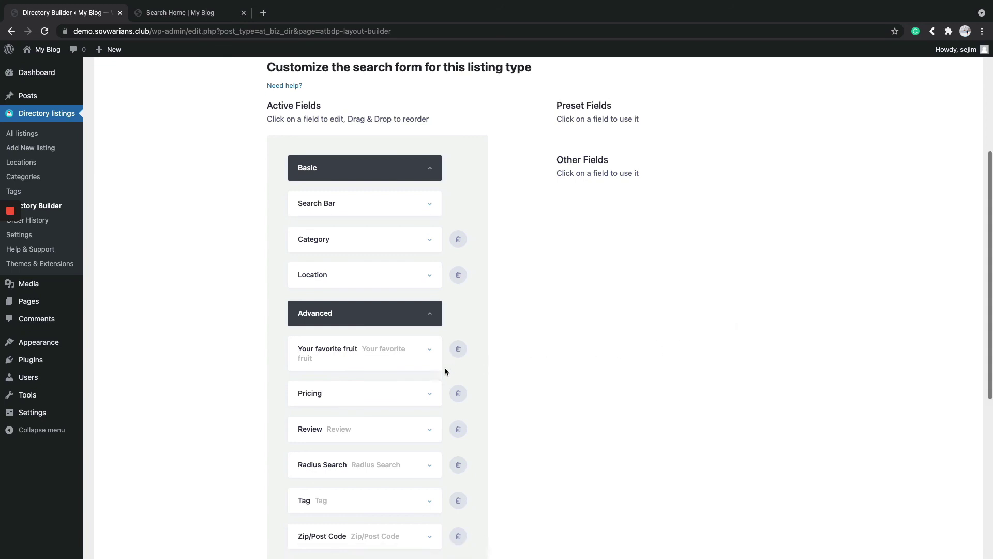
{"action": "scroll", "coordinate": [445, 368], "scroll_direction": "down", "scroll_amount": 2}
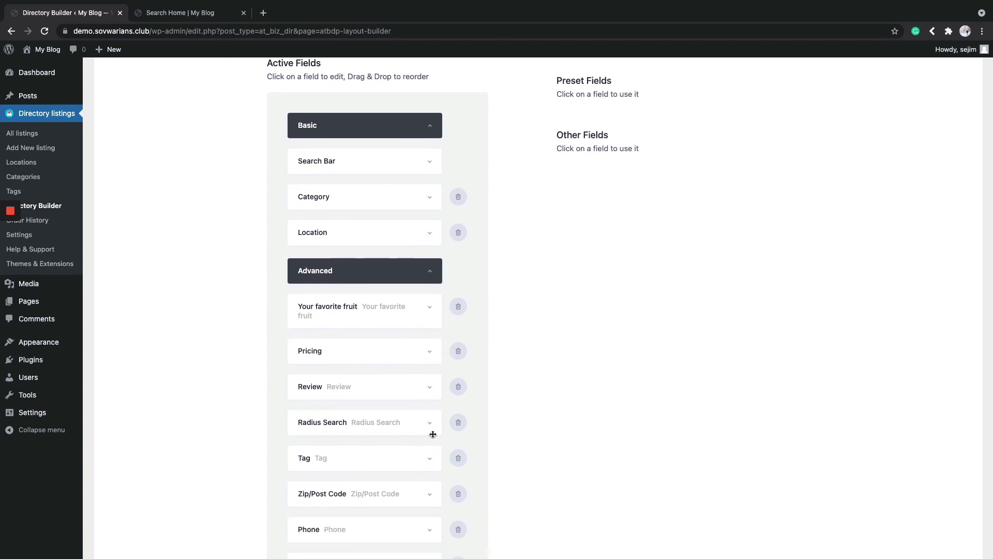
{"action": "scroll", "coordinate": [433, 434], "scroll_direction": "down", "scroll_amount": 1}
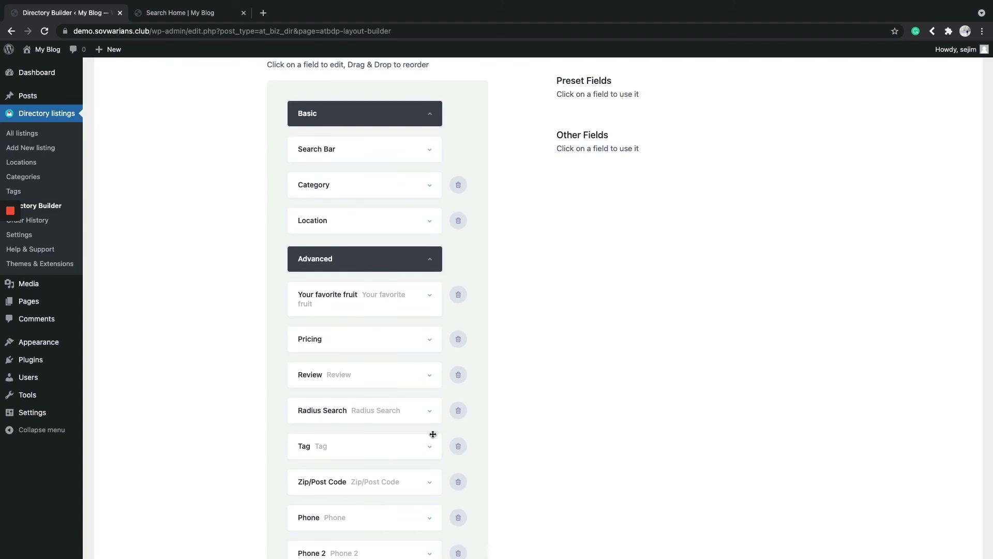
{"action": "left_click", "coordinate": [428, 413]}
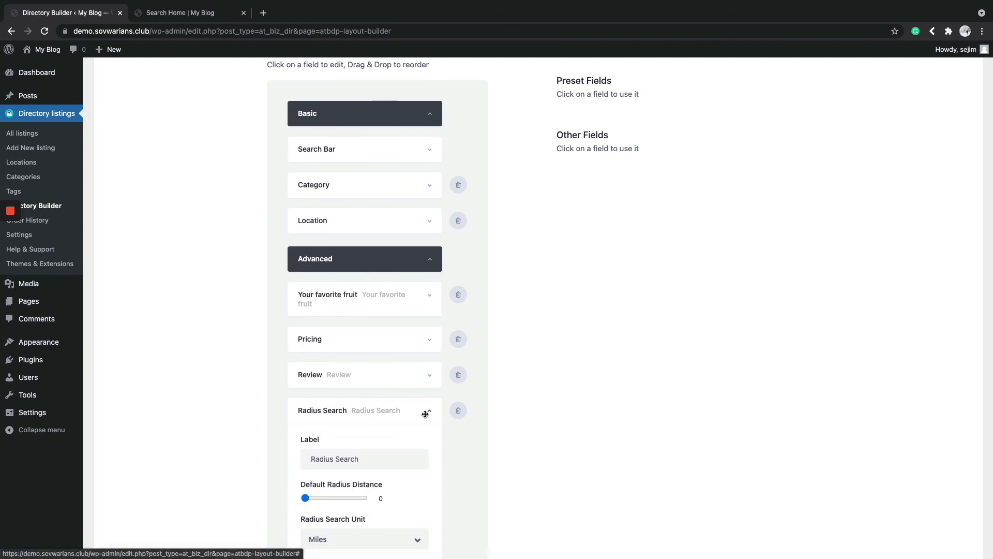
{"action": "scroll", "coordinate": [420, 420], "scroll_direction": "down", "scroll_amount": 3}
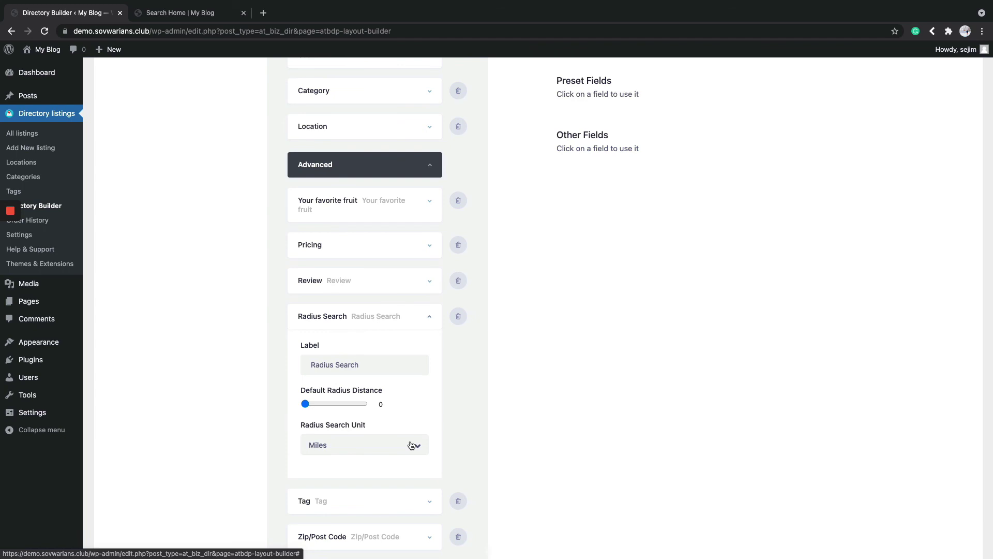
{"action": "left_click", "coordinate": [412, 445]}
{"action": "left_click", "coordinate": [372, 494]}
{"action": "scroll", "coordinate": [457, 442], "scroll_direction": "down", "scroll_amount": 1}
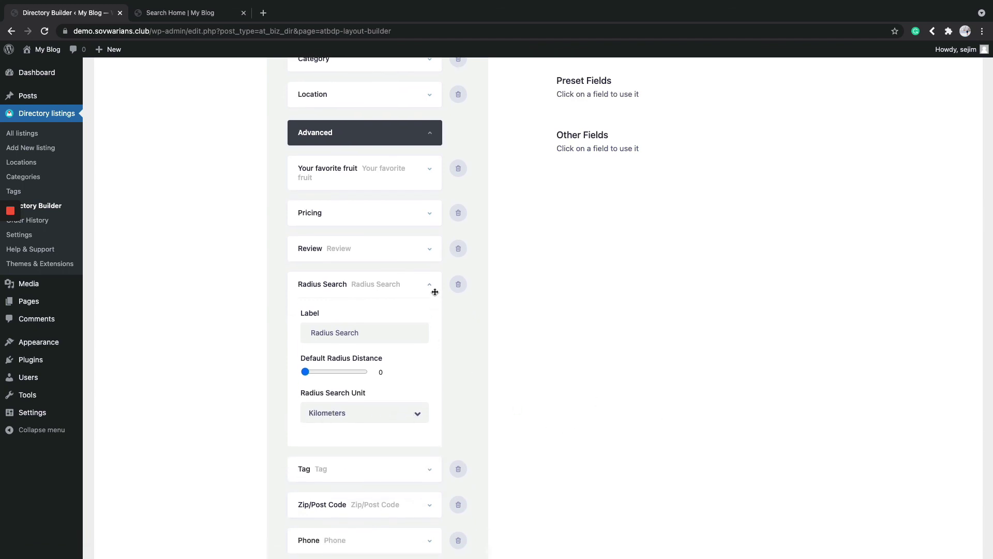
- Update the directory with the search form changes and check the filters on the Search Home page
{"action": "scroll", "coordinate": [503, 402], "scroll_direction": "down", "scroll_amount": 5}
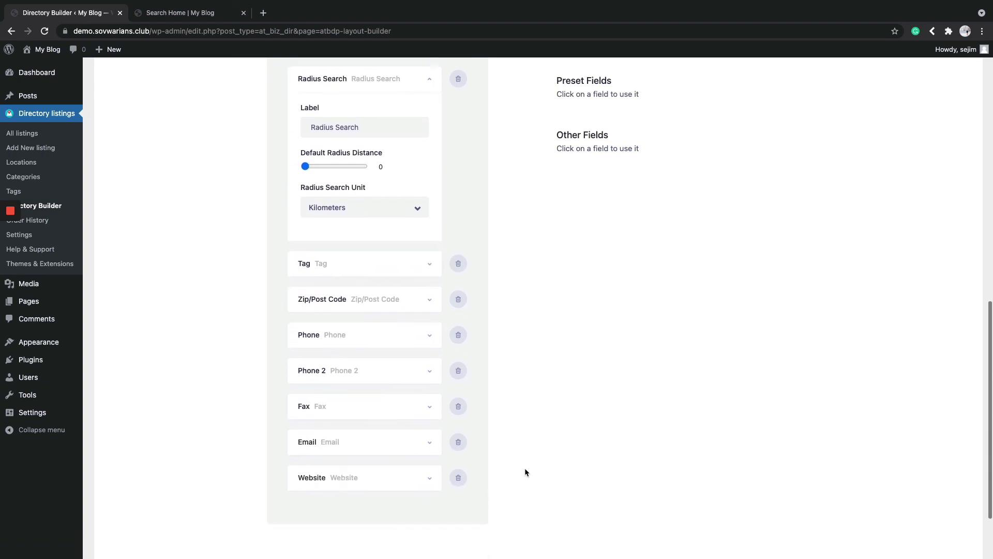
{"action": "scroll", "coordinate": [525, 472], "scroll_direction": "down", "scroll_amount": 2}
{"action": "left_click", "coordinate": [531, 489]}
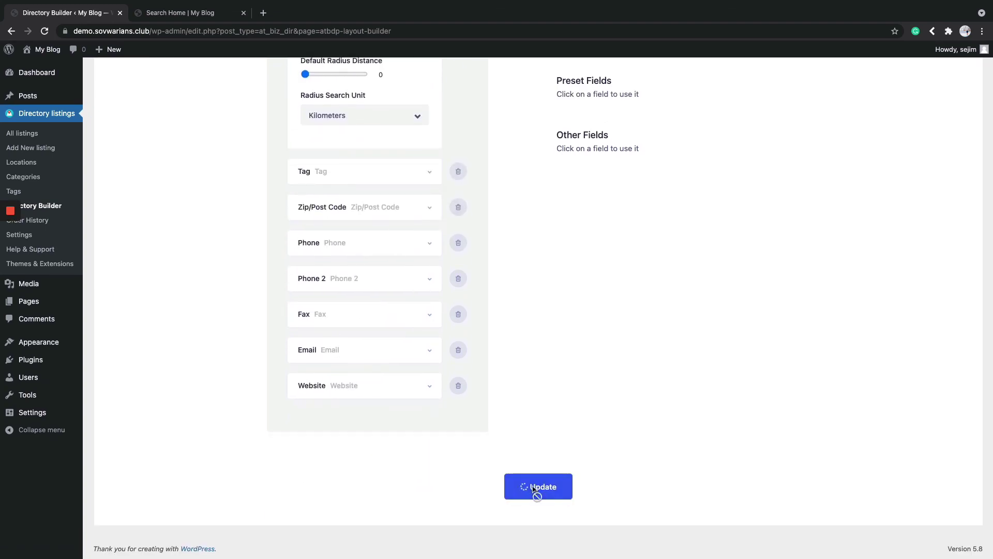
{"action": "left_click", "coordinate": [207, 12]}
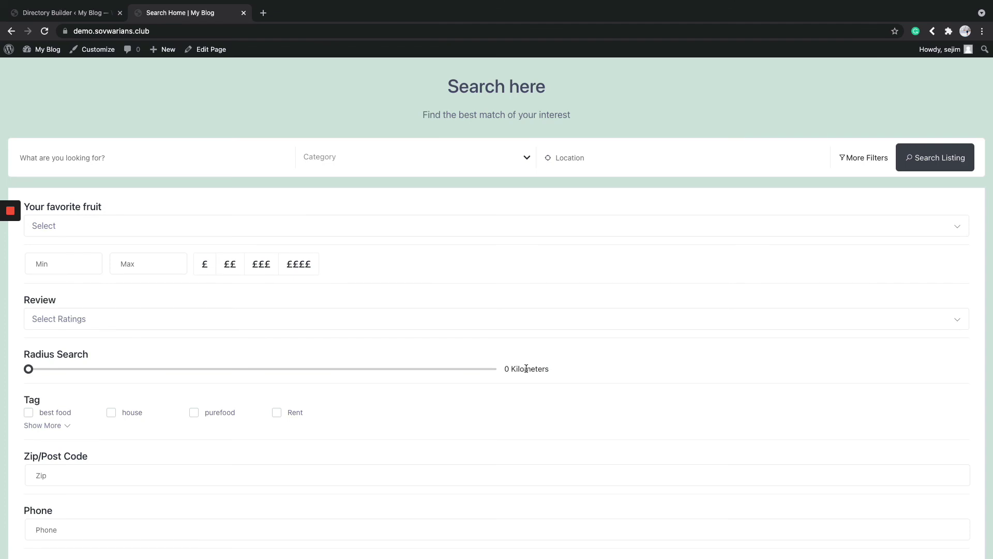
- Open the directory plugin's settings and view the General options for listings
{"action": "left_click", "coordinate": [88, 13]}
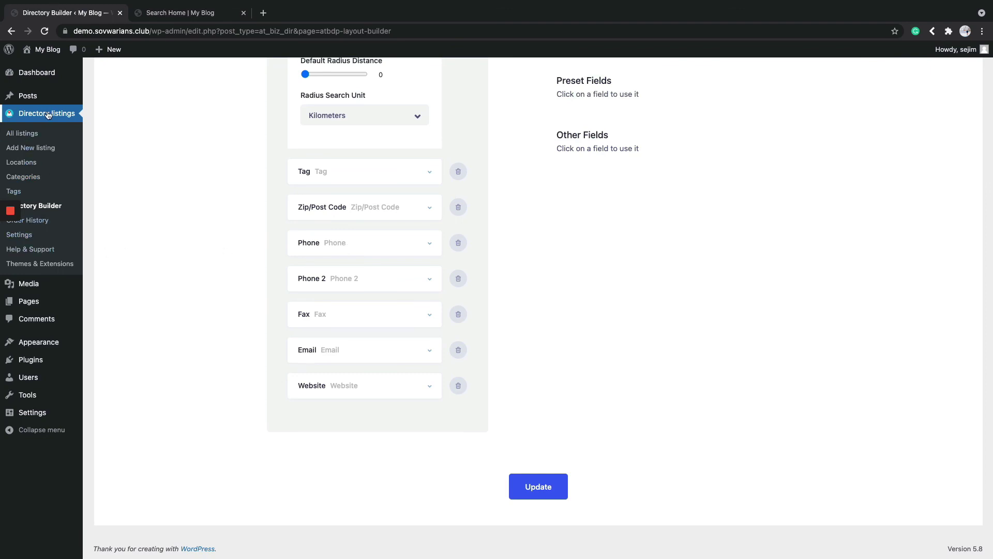
{"action": "left_click", "coordinate": [28, 237]}
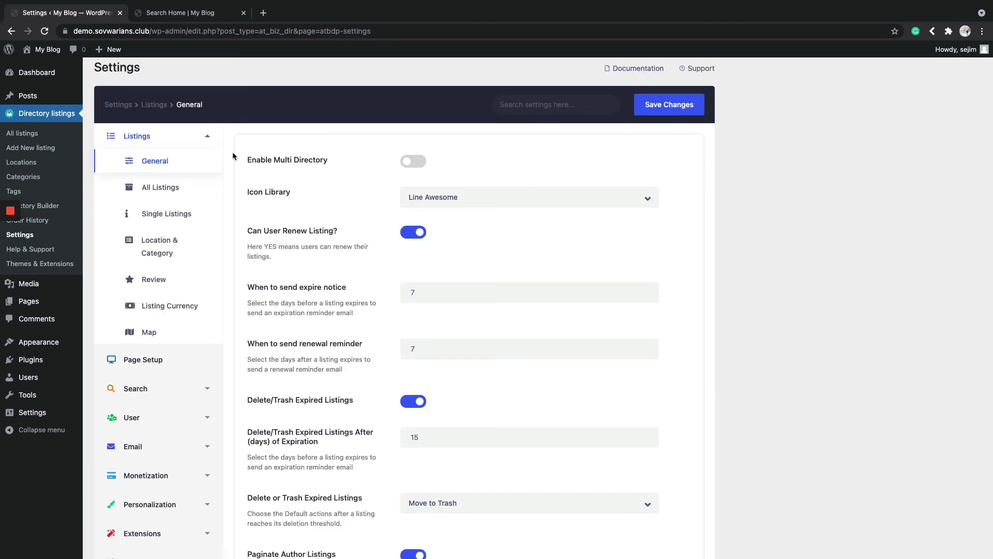
{"action": "scroll", "coordinate": [233, 157], "scroll_direction": "down", "scroll_amount": 1}
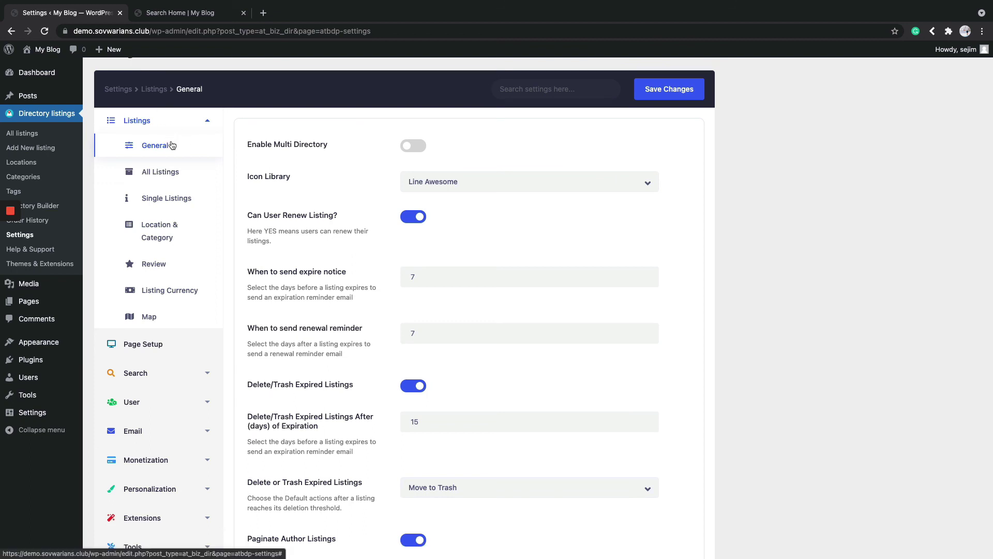
{"action": "left_click", "coordinate": [189, 140]}
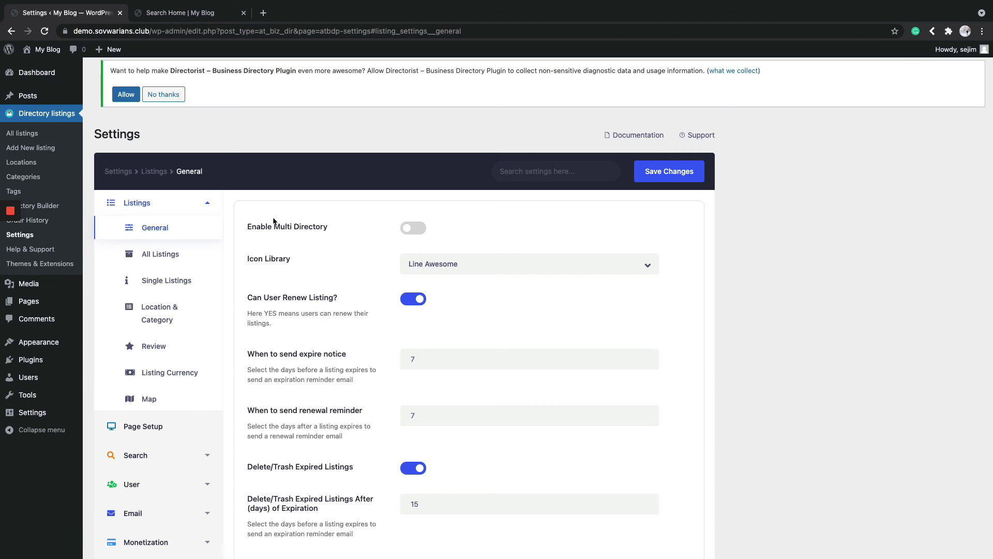
- Examine the All Listings settings, including the filter, sorting, Grid View, preview image and pagination options
{"action": "left_click", "coordinate": [171, 256]}
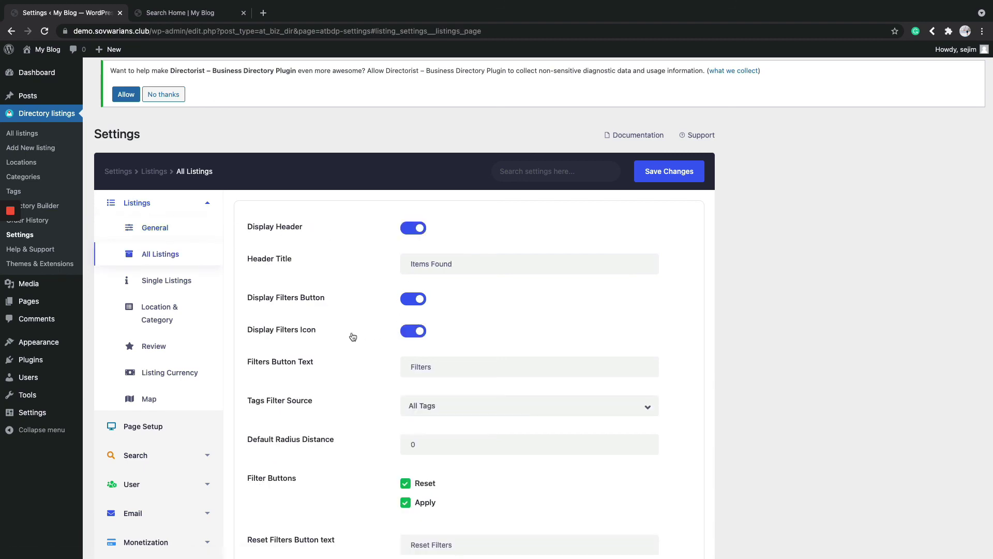
{"action": "scroll", "coordinate": [353, 337], "scroll_direction": "down", "scroll_amount": 3}
{"action": "scroll", "coordinate": [381, 206], "scroll_direction": "down", "scroll_amount": 10}
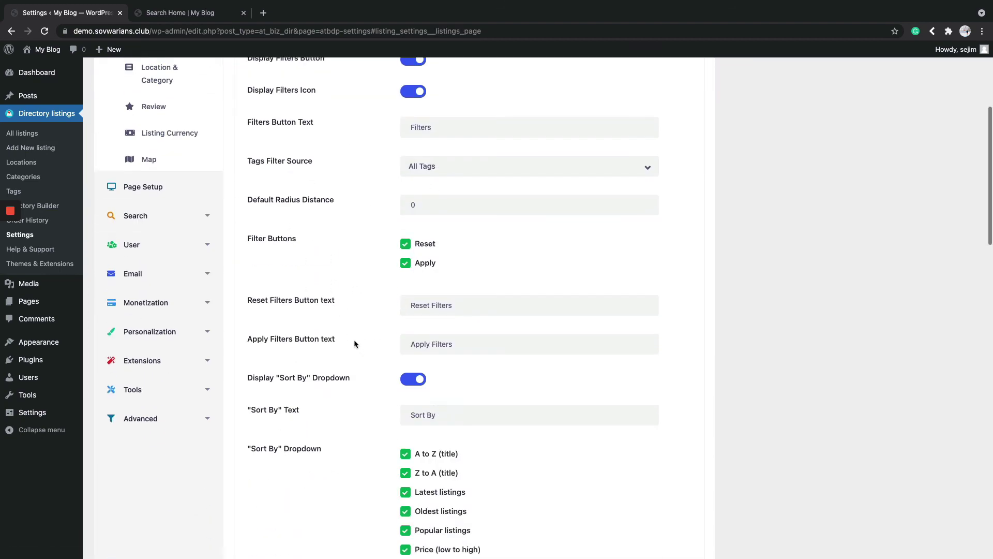
{"action": "scroll", "coordinate": [292, 306], "scroll_direction": "down", "scroll_amount": 4}
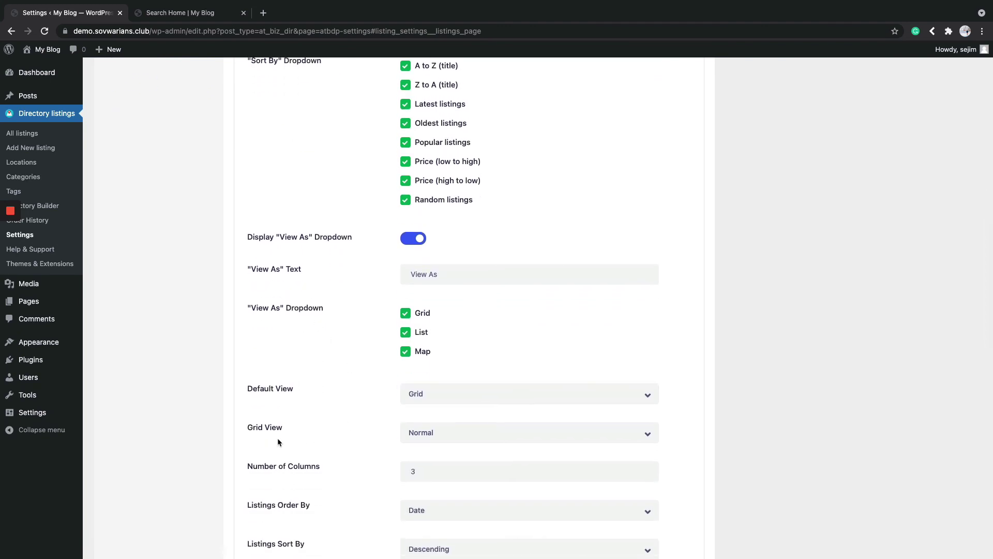
{"action": "scroll", "coordinate": [452, 420], "scroll_direction": "down", "scroll_amount": 1}
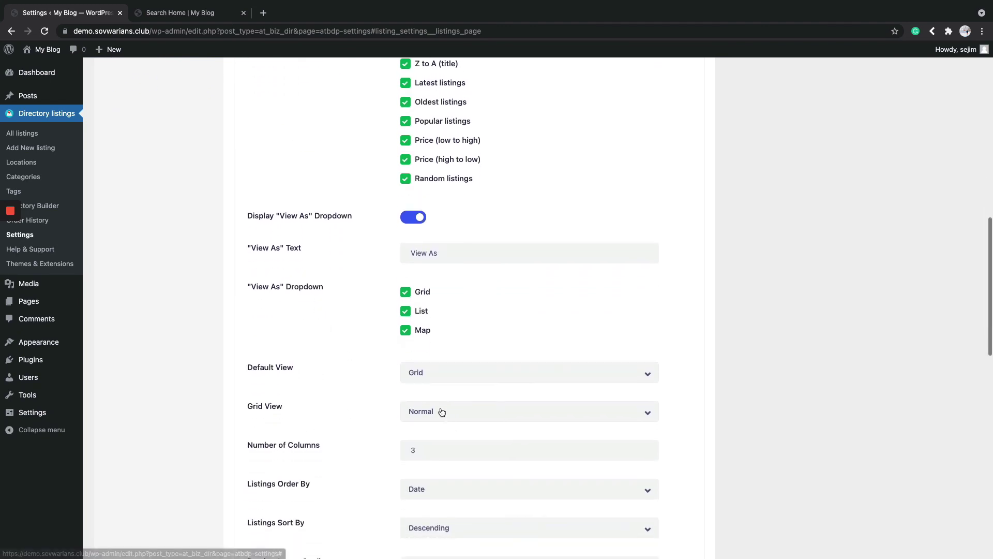
{"action": "left_click", "coordinate": [442, 412]}
{"action": "left_click", "coordinate": [443, 404]}
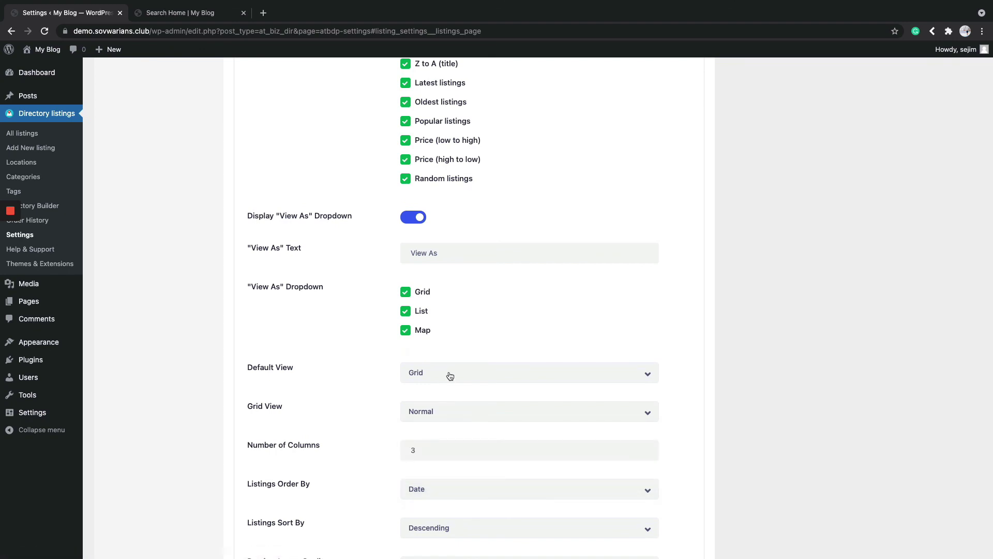
{"action": "scroll", "coordinate": [327, 409], "scroll_direction": "down", "scroll_amount": 3}
{"action": "scroll", "coordinate": [416, 402], "scroll_direction": "down", "scroll_amount": 4}
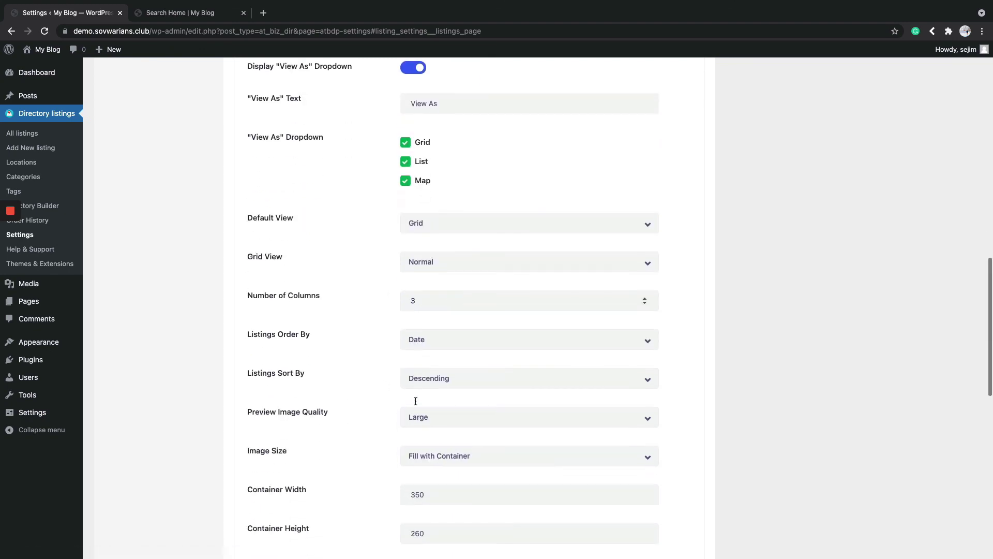
{"action": "scroll", "coordinate": [388, 408], "scroll_direction": "down", "scroll_amount": 2}
{"action": "scroll", "coordinate": [450, 423], "scroll_direction": "down", "scroll_amount": 10}
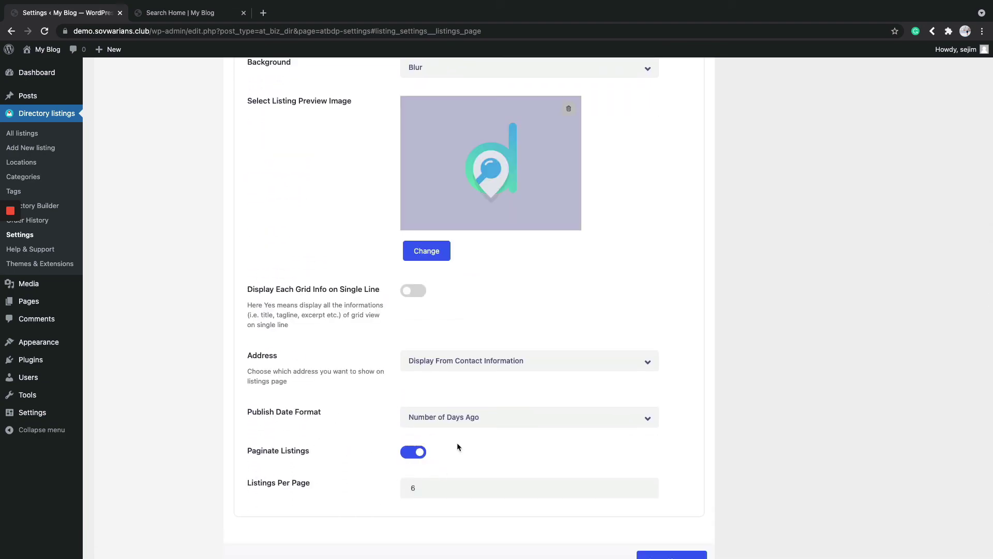
{"action": "scroll", "coordinate": [478, 334], "scroll_direction": "up", "scroll_amount": 20}
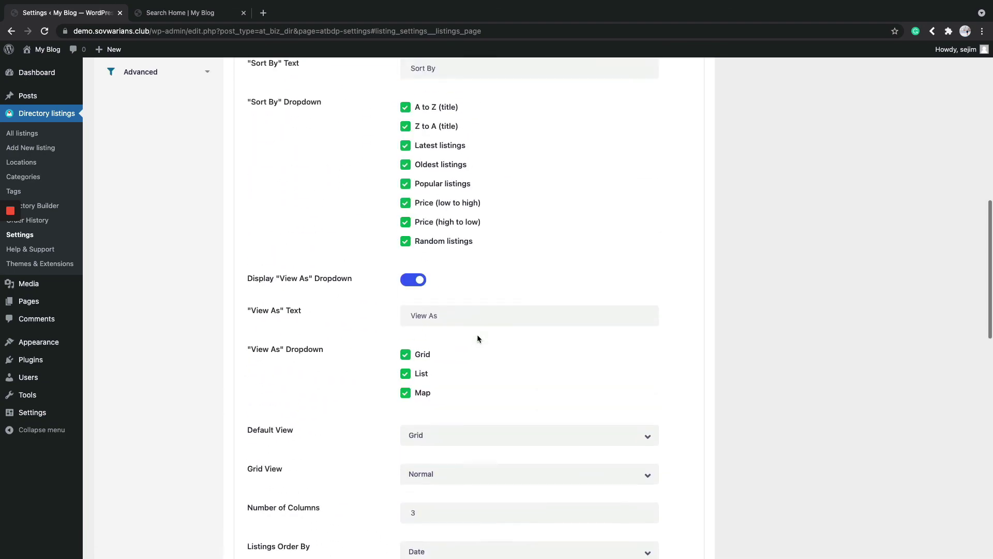
- Review the Location & Category page settings and the Map settings for listings
{"action": "left_click", "coordinate": [160, 244]}
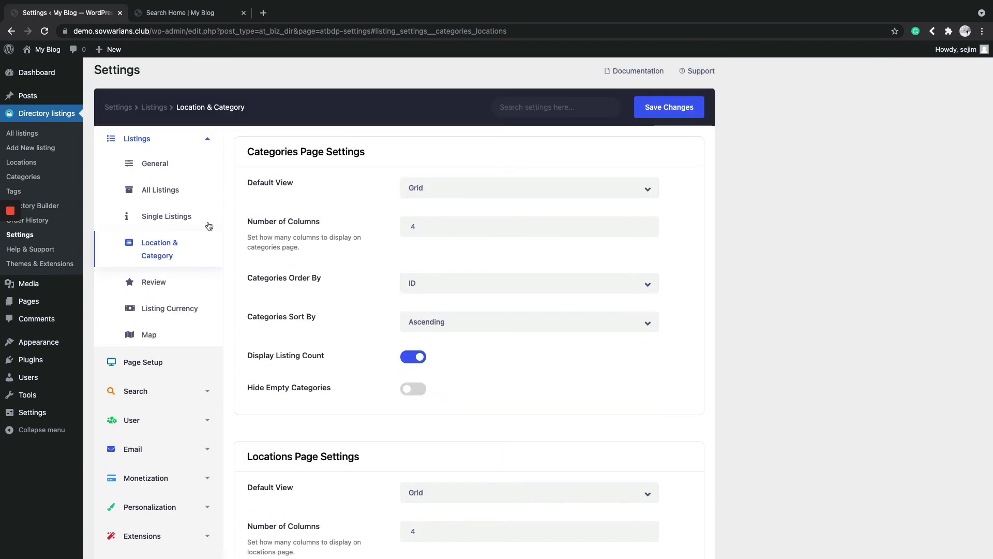
{"action": "left_click", "coordinate": [162, 190]}
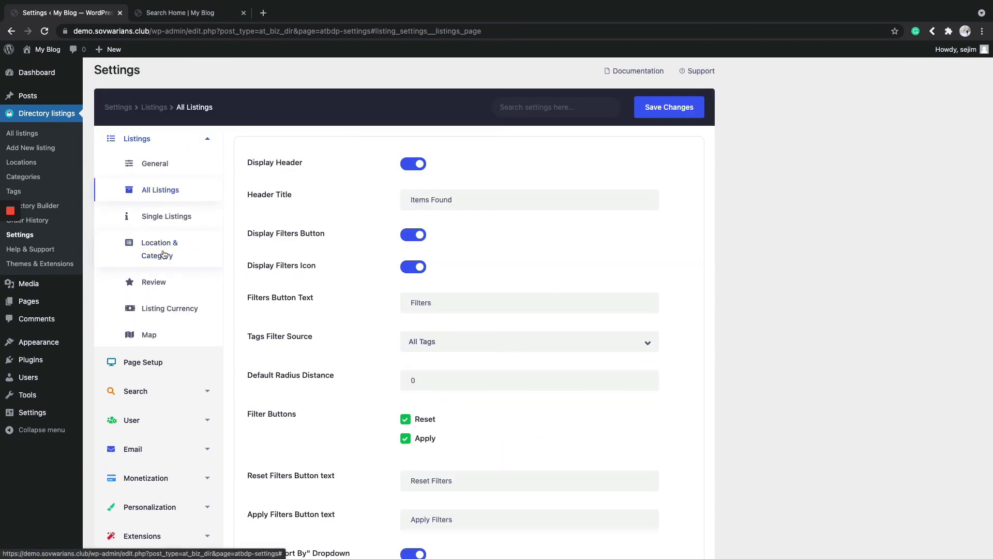
{"action": "left_click", "coordinate": [164, 253]}
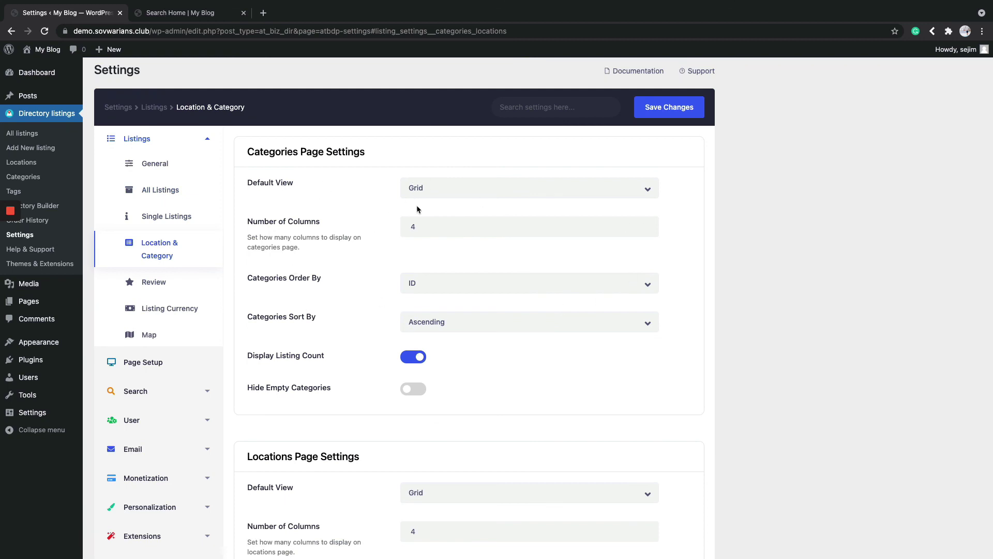
{"action": "scroll", "coordinate": [461, 268], "scroll_direction": "down", "scroll_amount": 1}
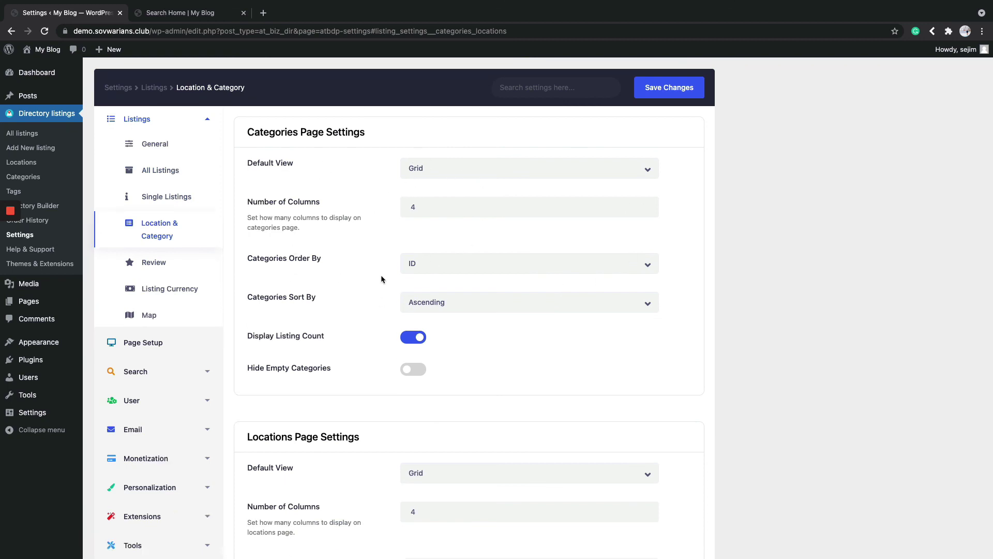
{"action": "scroll", "coordinate": [362, 336], "scroll_direction": "down", "scroll_amount": 5}
{"action": "scroll", "coordinate": [364, 321], "scroll_direction": "up", "scroll_amount": 5}
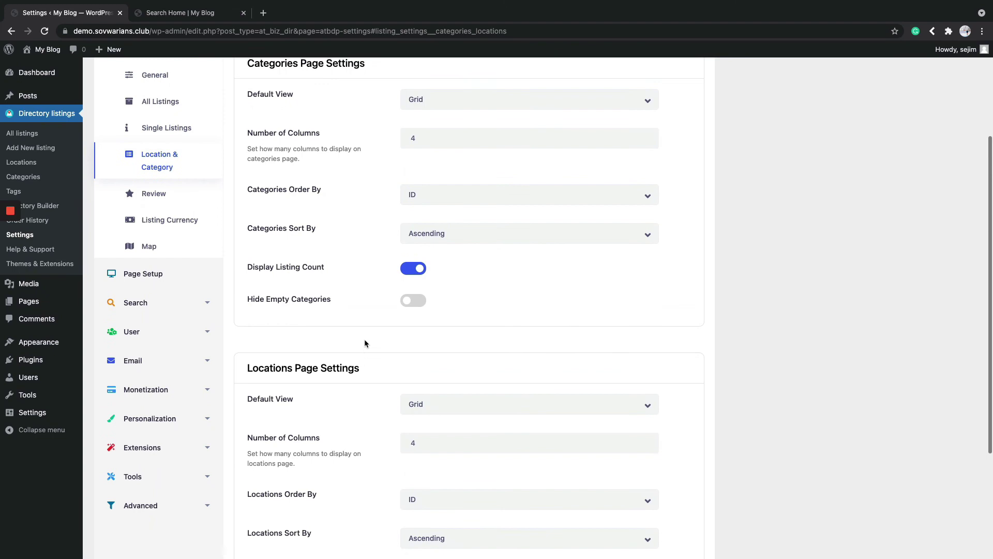
{"action": "left_click", "coordinate": [152, 250]}
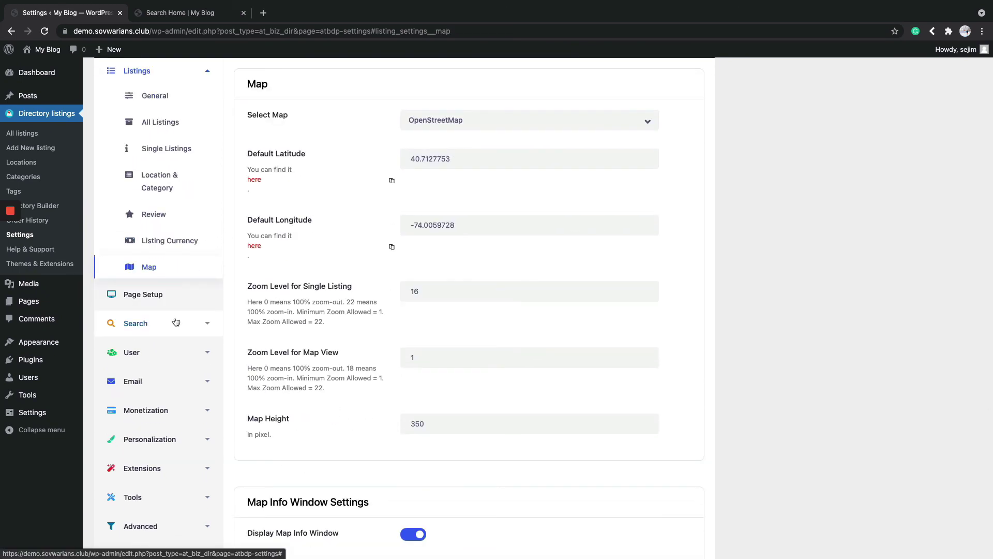
- Look through the Search Listing settings, from the search bar title to the search page background
{"action": "left_click", "coordinate": [146, 324]}
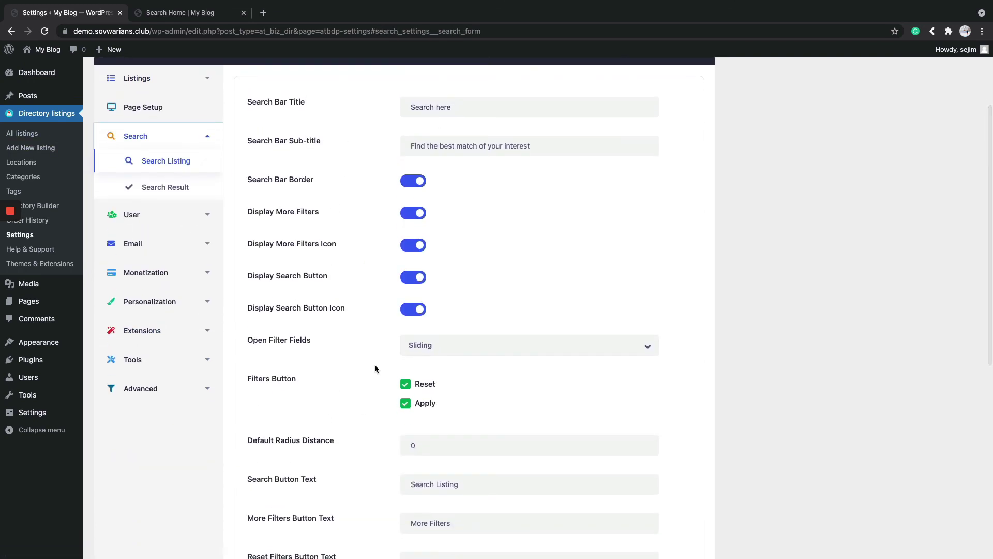
{"action": "scroll", "coordinate": [389, 364], "scroll_direction": "down", "scroll_amount": 5}
{"action": "scroll", "coordinate": [252, 255], "scroll_direction": "down", "scroll_amount": 2}
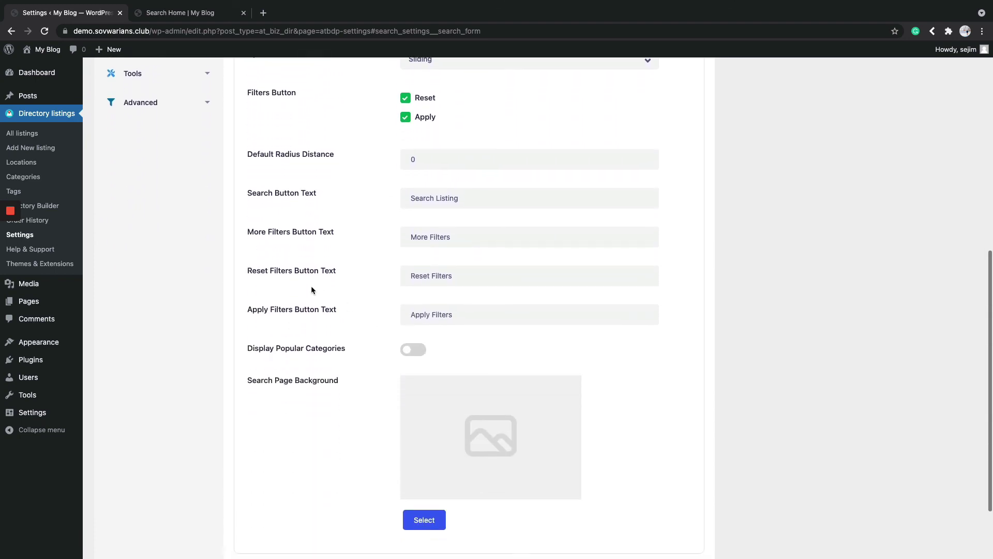
{"action": "scroll", "coordinate": [310, 285], "scroll_direction": "up", "scroll_amount": 8}
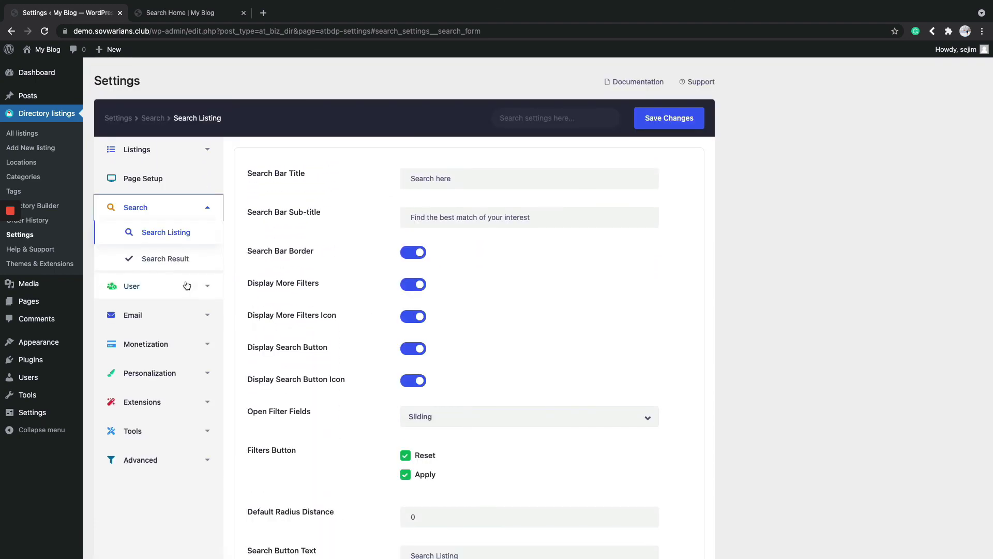
- Review the user Registration Form settings and the Email General and Email Templates settings, including the placeholders for dynamic values
{"action": "left_click", "coordinate": [155, 286]}
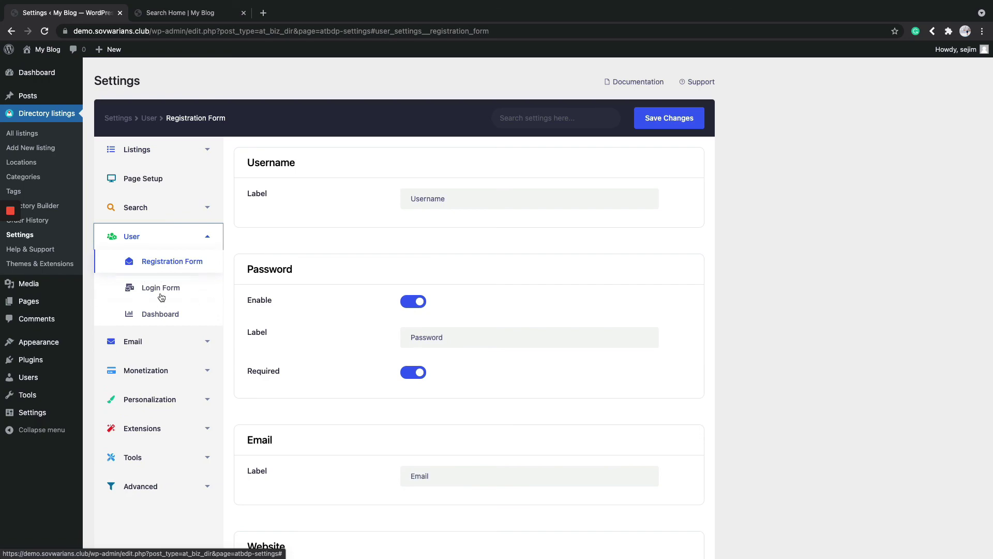
{"action": "left_click", "coordinate": [185, 348]}
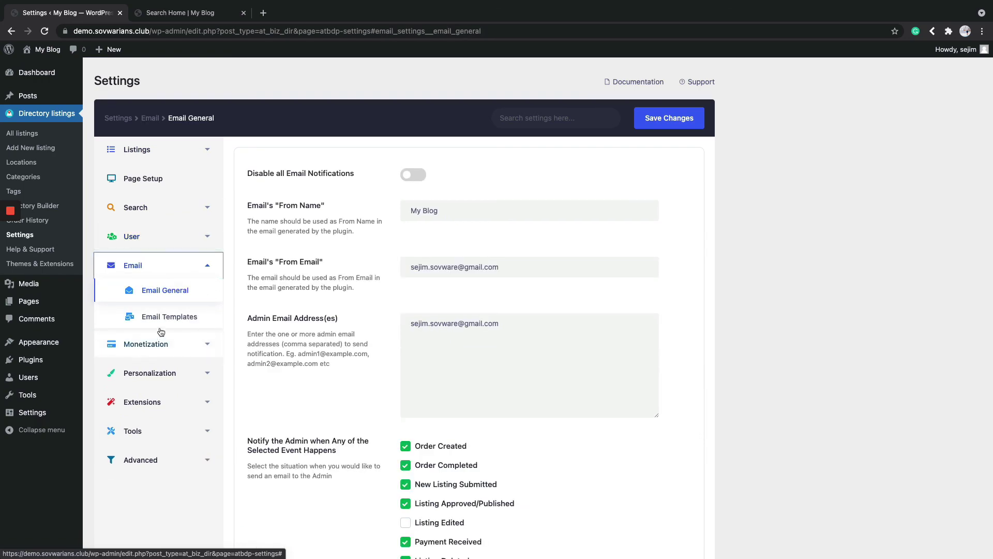
{"action": "left_click", "coordinate": [158, 317]}
{"action": "scroll", "coordinate": [477, 275], "scroll_direction": "down", "scroll_amount": 20}
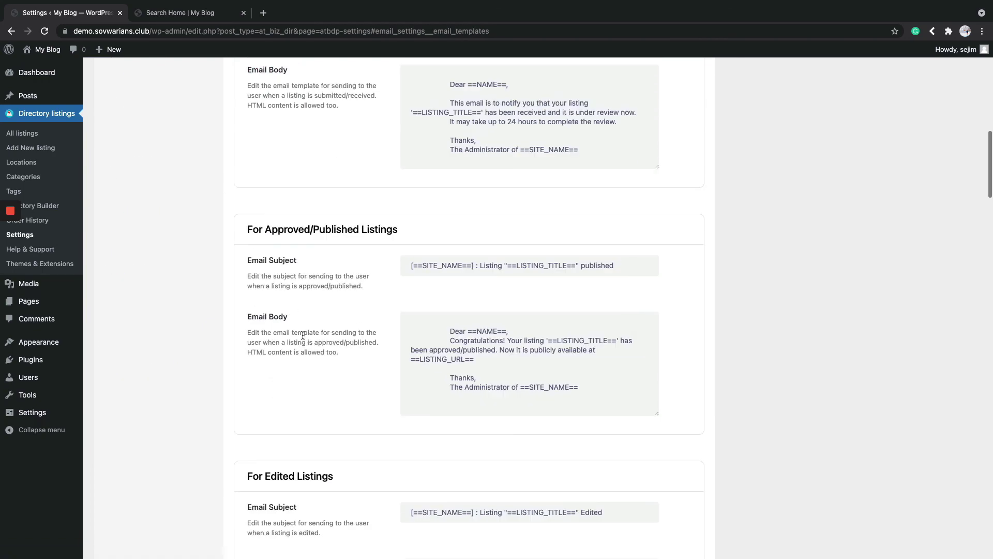
{"action": "scroll", "coordinate": [477, 279], "scroll_direction": "up", "scroll_amount": 20}
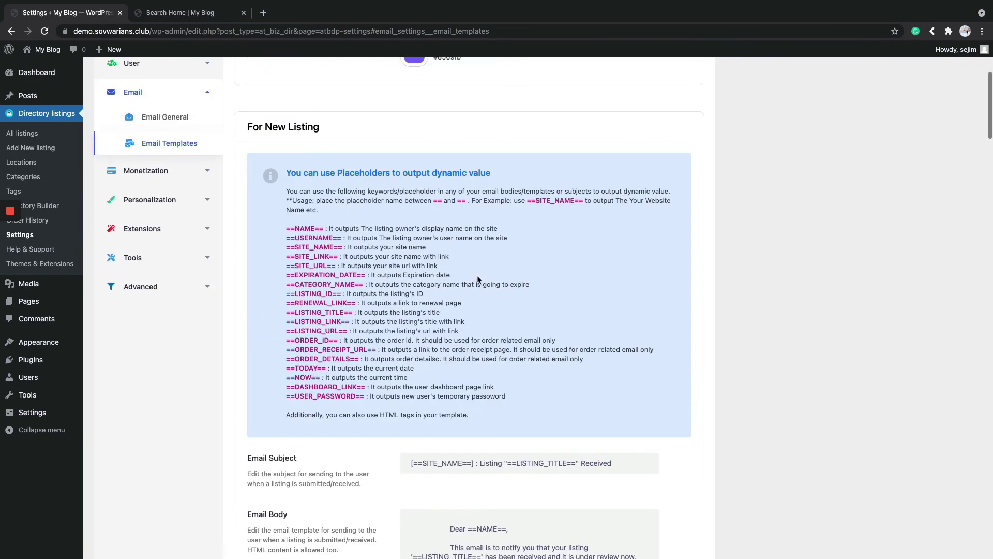
{"action": "scroll", "coordinate": [281, 309], "scroll_direction": "down", "scroll_amount": 1}
{"action": "left_click", "coordinate": [178, 289]}
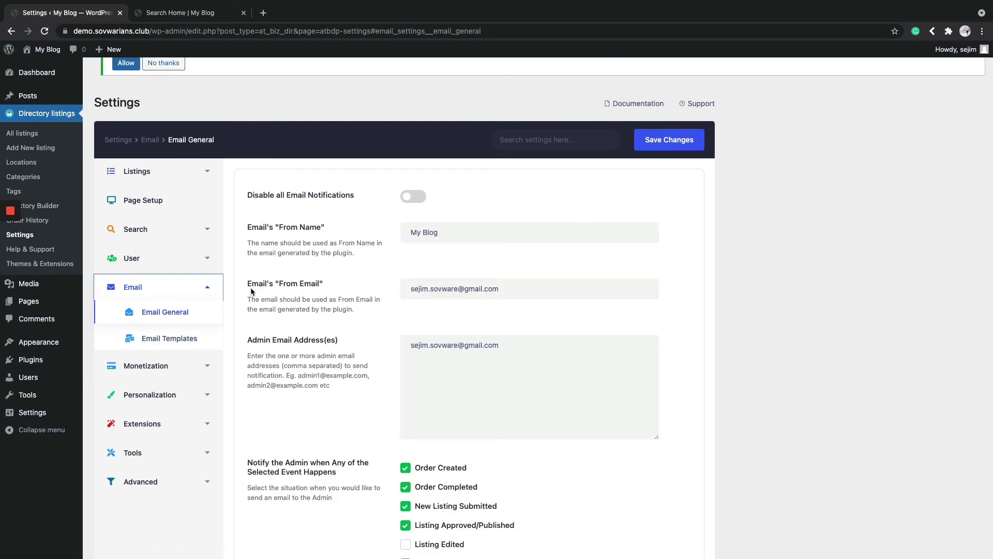
- Examine the Monetization settings for Featured Listing and Gateways, including test mode, active gateways and currency options
{"action": "left_click", "coordinate": [173, 362]}
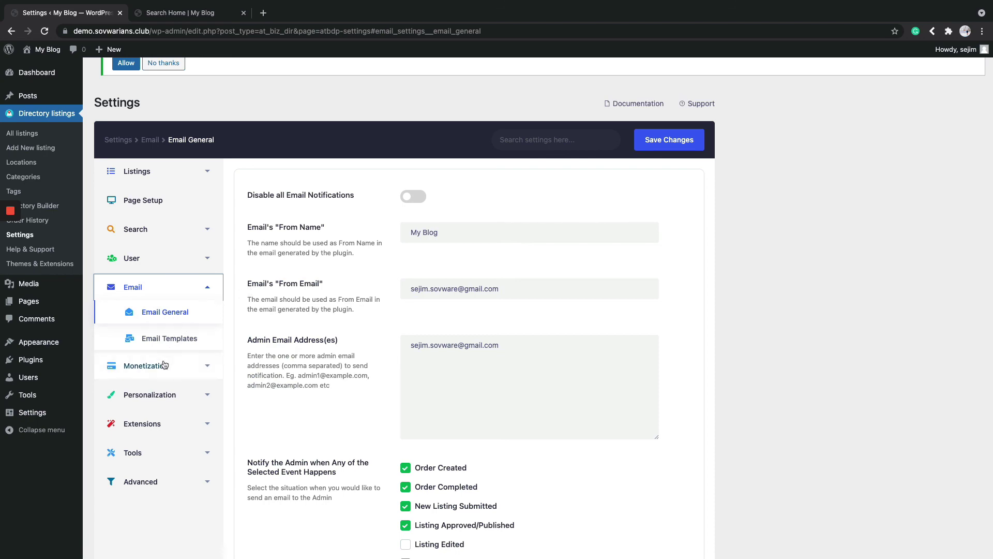
{"action": "left_click", "coordinate": [187, 353]}
{"action": "scroll", "coordinate": [482, 264], "scroll_direction": "down", "scroll_amount": 2}
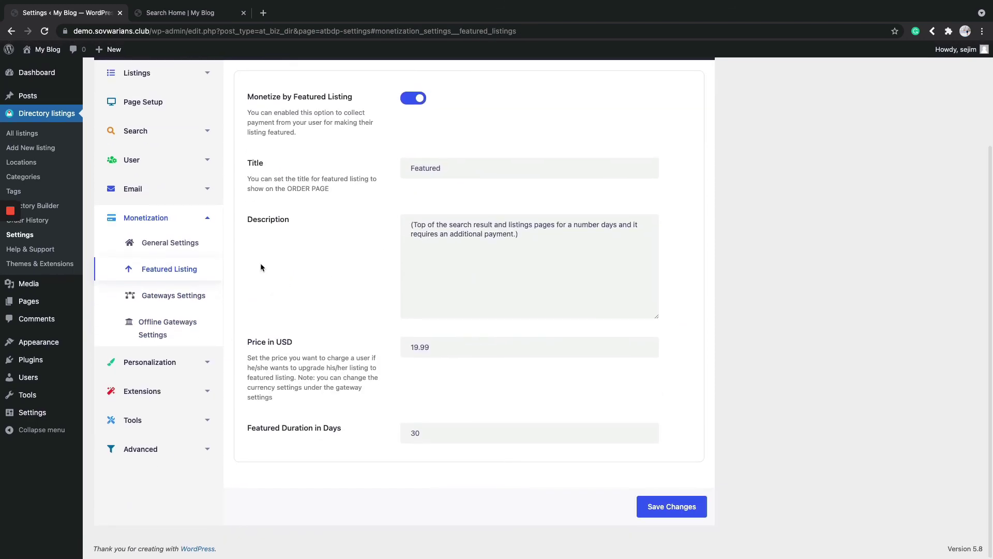
{"action": "left_click", "coordinate": [186, 294]}
{"action": "scroll", "coordinate": [325, 305], "scroll_direction": "down", "scroll_amount": 2}
{"action": "scroll", "coordinate": [325, 305], "scroll_direction": "up", "scroll_amount": 1}
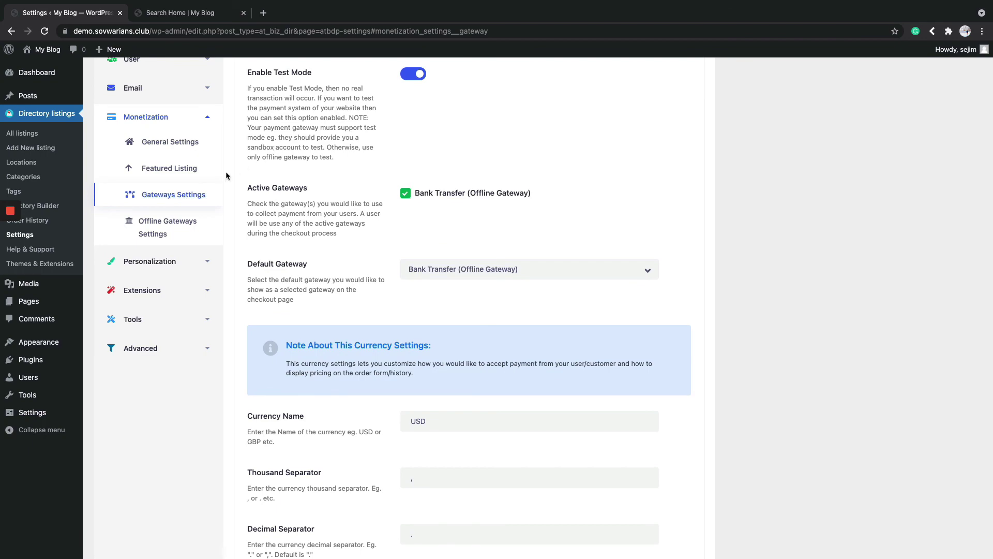
{"action": "scroll", "coordinate": [202, 196], "scroll_direction": "up", "scroll_amount": 2}
{"action": "scroll", "coordinate": [436, 193], "scroll_direction": "down", "scroll_amount": 3}
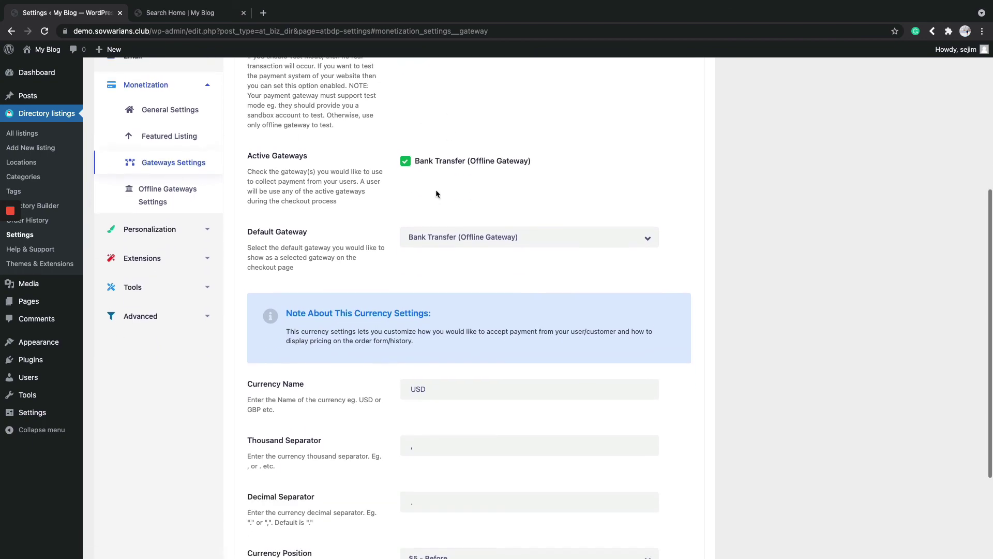
{"action": "scroll", "coordinate": [435, 194], "scroll_direction": "down", "scroll_amount": 3}
{"action": "scroll", "coordinate": [198, 282], "scroll_direction": "up", "scroll_amount": 4}
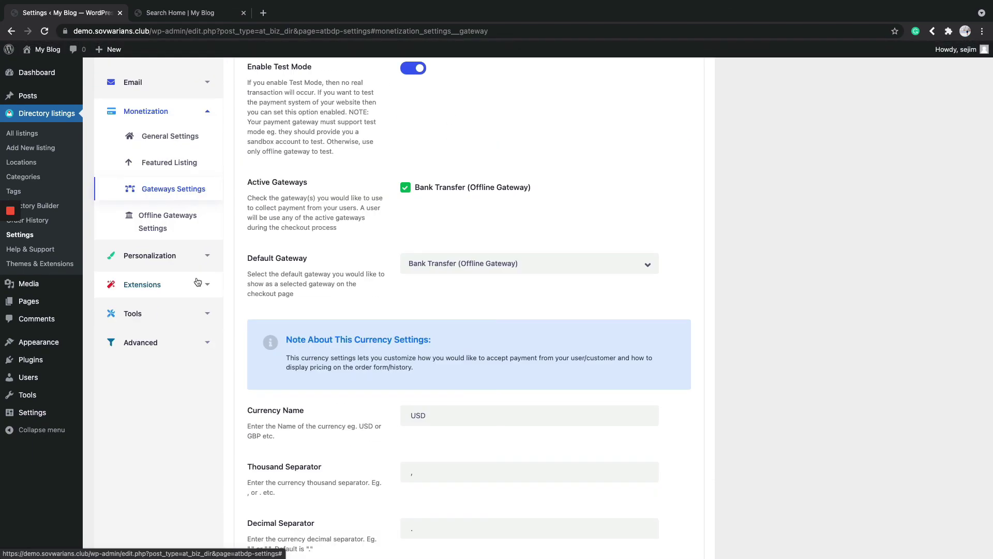
- View the Extensions settings and address an announcement to Selected User, choosing the listed user as recipient
{"action": "left_click", "coordinate": [197, 282]}
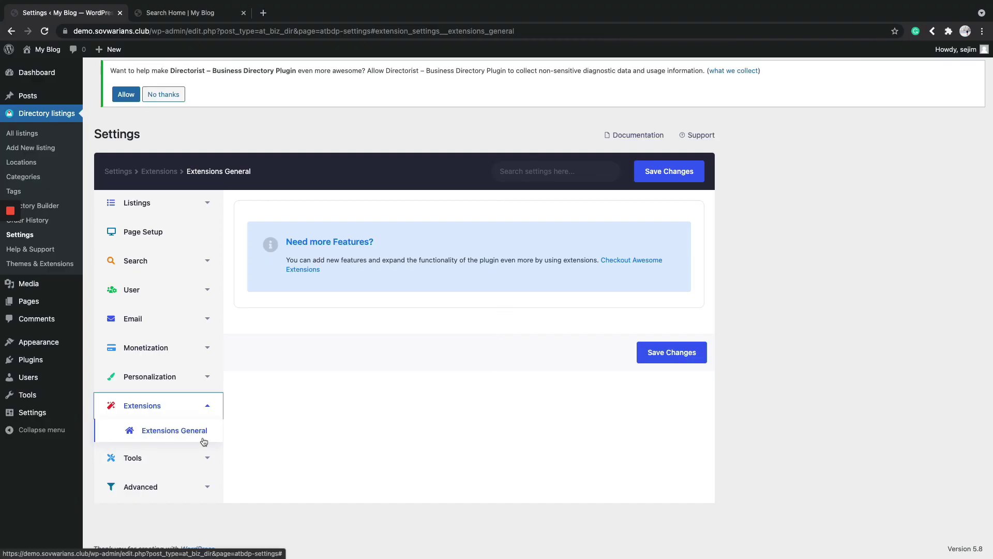
{"action": "left_click", "coordinate": [161, 461]}
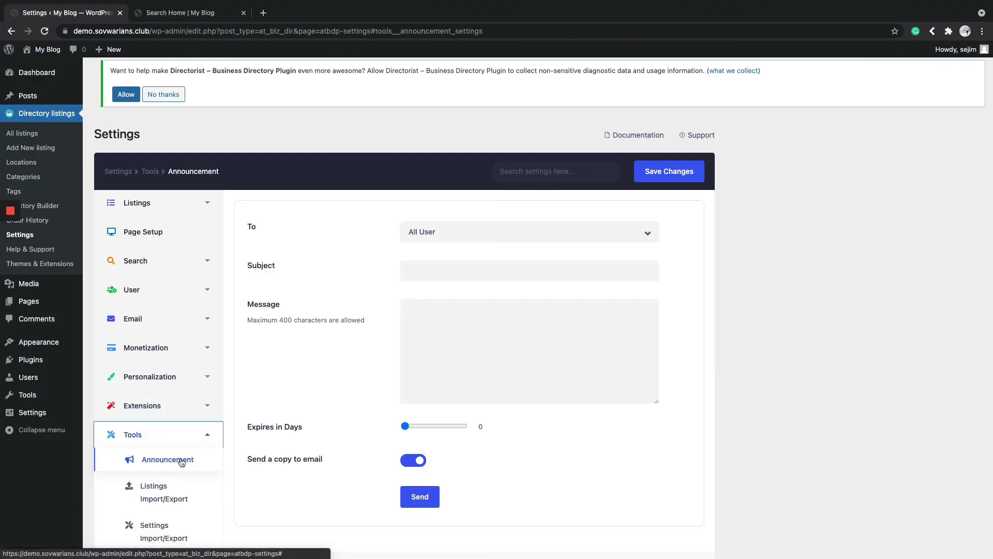
{"action": "left_click", "coordinate": [438, 235]}
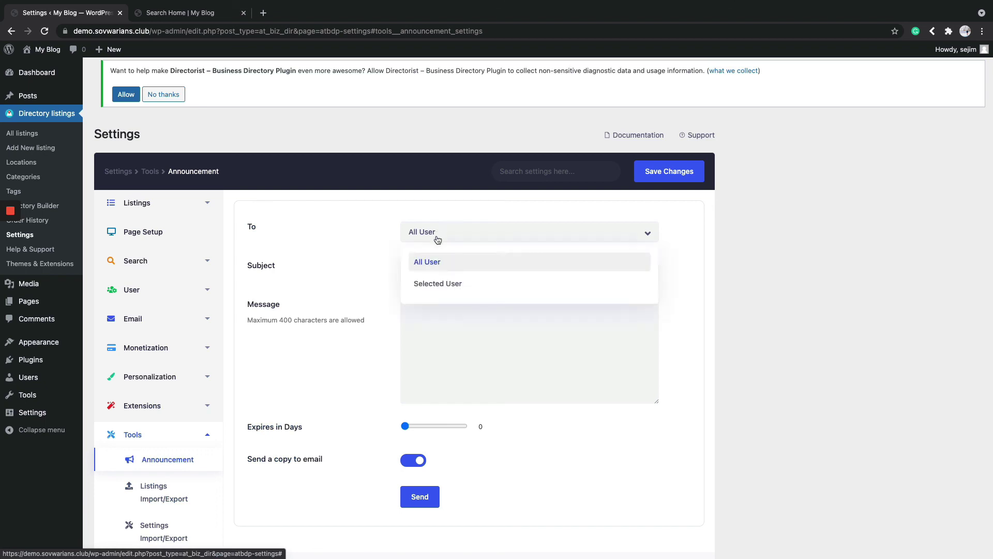
{"action": "left_click", "coordinate": [432, 285]}
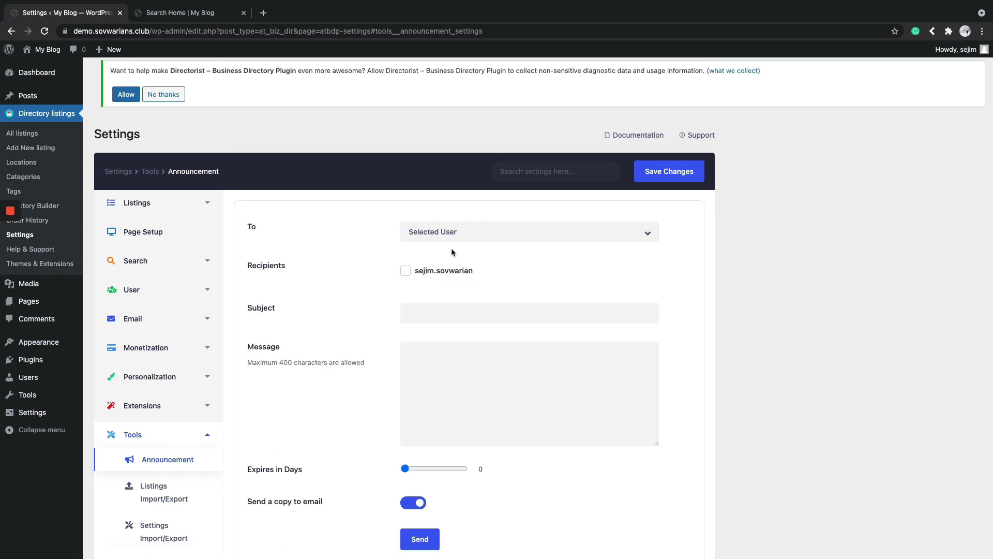
{"action": "left_click", "coordinate": [405, 271]}
{"action": "scroll", "coordinate": [443, 361], "scroll_direction": "down", "scroll_amount": 3}
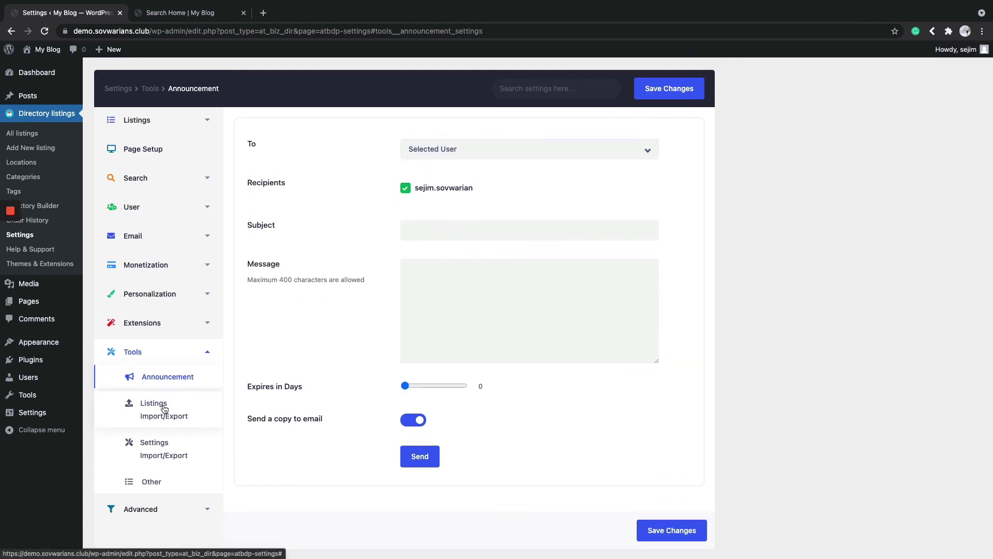
- Launch the importer from Listings Import/Export and look through the Advanced Title & Meta (SEO) settings
{"action": "left_click", "coordinate": [164, 408]}
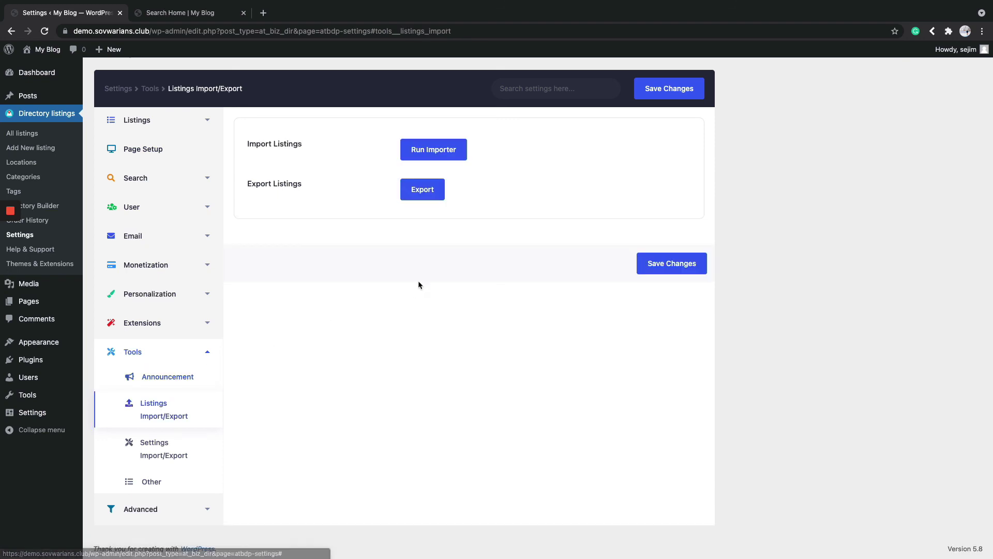
{"action": "left_click", "coordinate": [413, 158]}
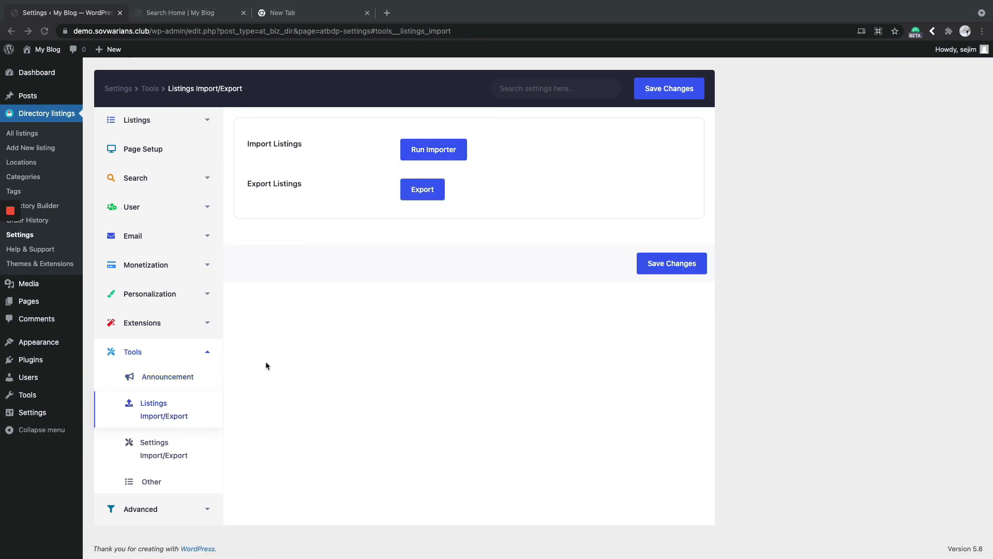
{"action": "left_click", "coordinate": [196, 510]}
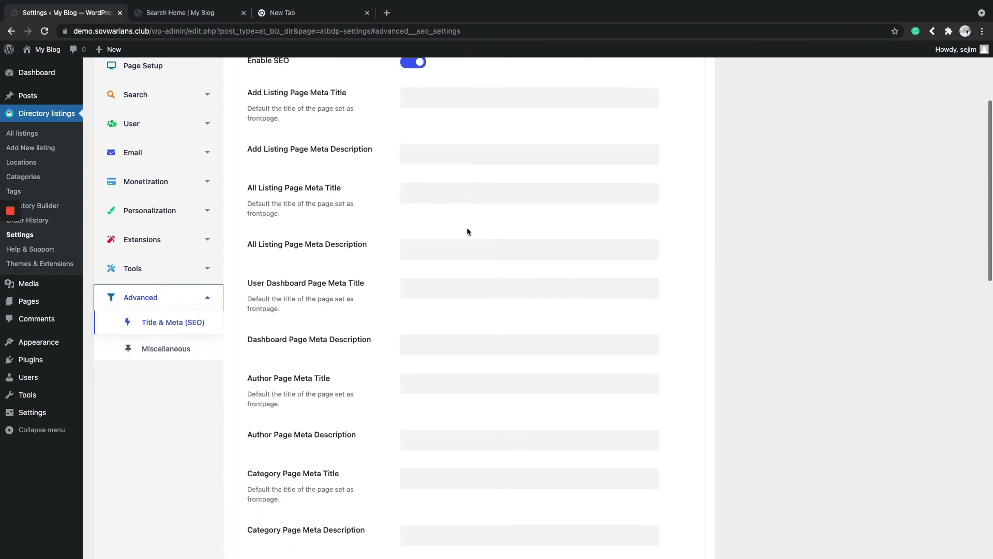
{"action": "scroll", "coordinate": [465, 230], "scroll_direction": "down", "scroll_amount": 4}
{"action": "scroll", "coordinate": [465, 233], "scroll_direction": "down", "scroll_amount": 10}
{"action": "scroll", "coordinate": [465, 233], "scroll_direction": "up", "scroll_amount": 20}
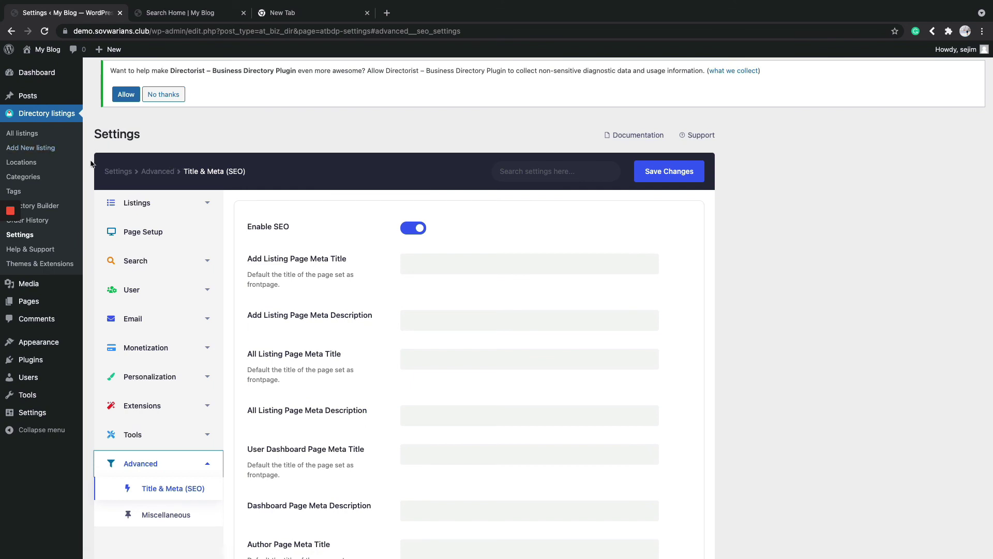
- Start a new directory listing
{"action": "left_click", "coordinate": [15, 148]}
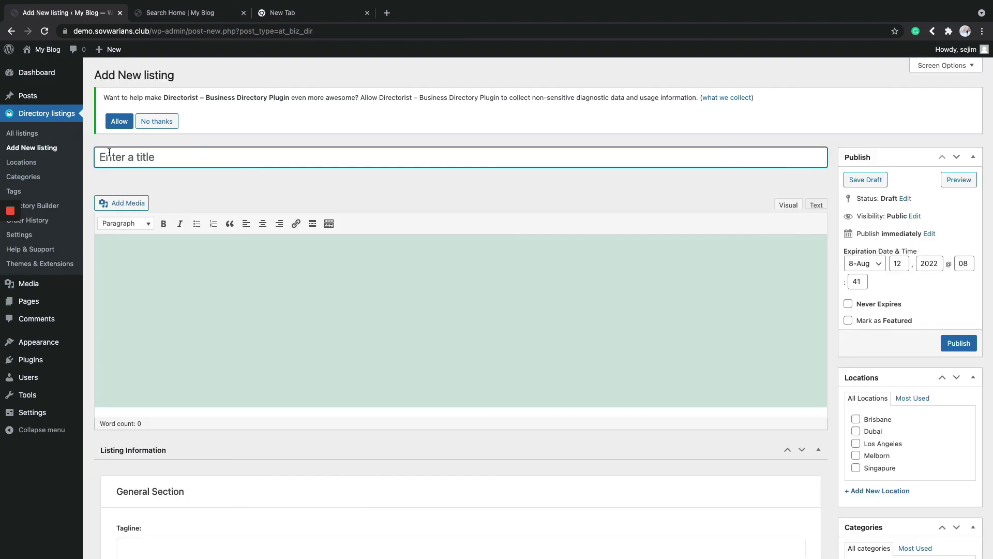